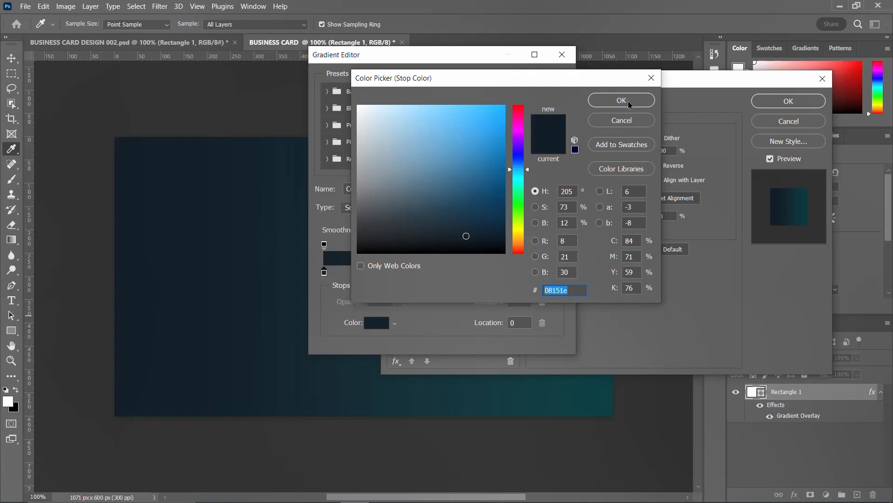
Apply a linear Gradient Overlay to the background running from #08151e navy to #02393e teal.
{"action": "left_click", "coordinate": [629, 104]}
{"action": "left_click", "coordinate": [559, 274]}
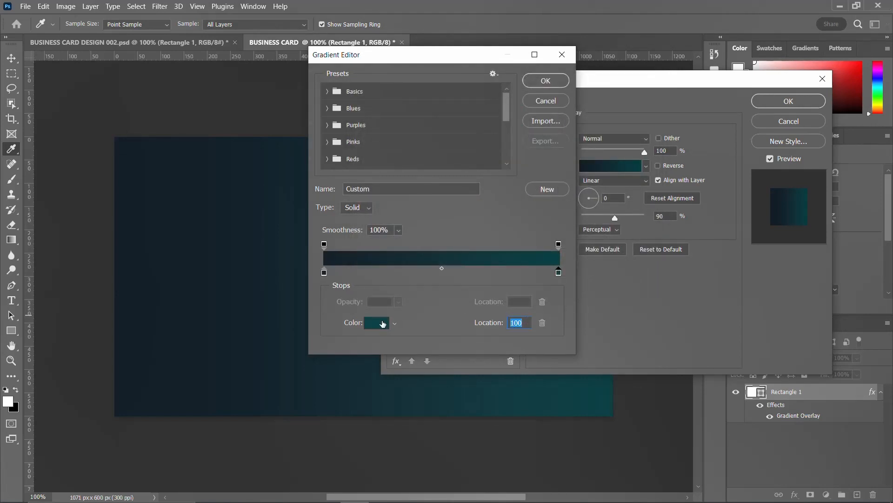
{"action": "left_click", "coordinate": [376, 322]}
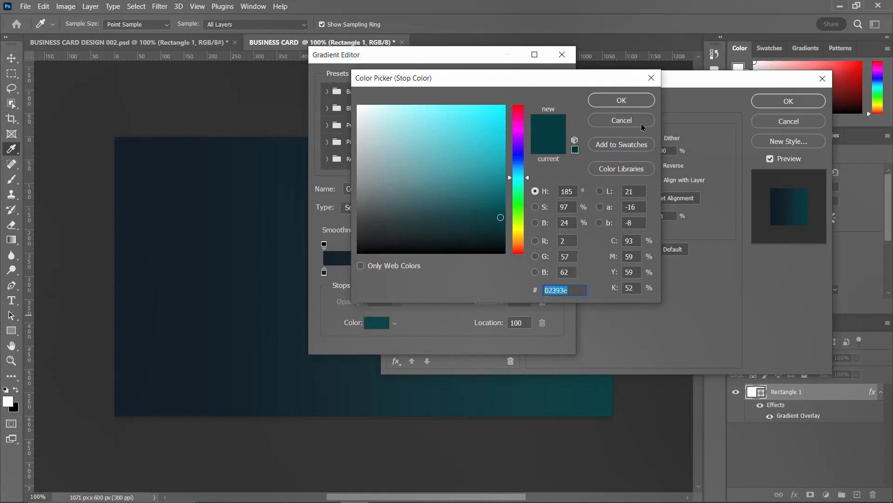
{"action": "left_click", "coordinate": [651, 77]}
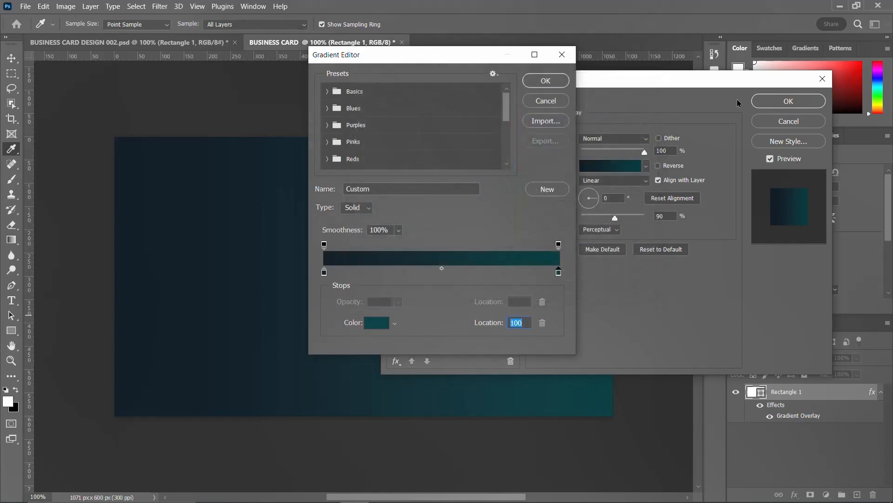
{"action": "left_click", "coordinate": [552, 81]}
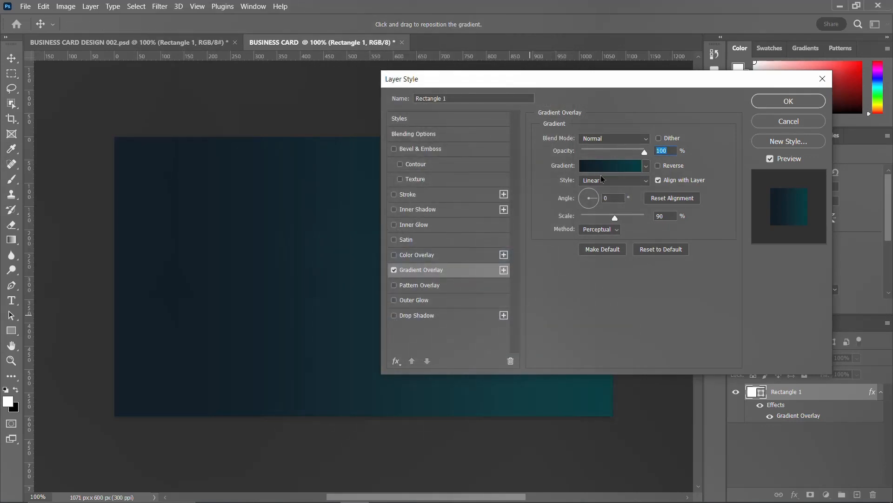
{"action": "left_click", "coordinate": [774, 105]}
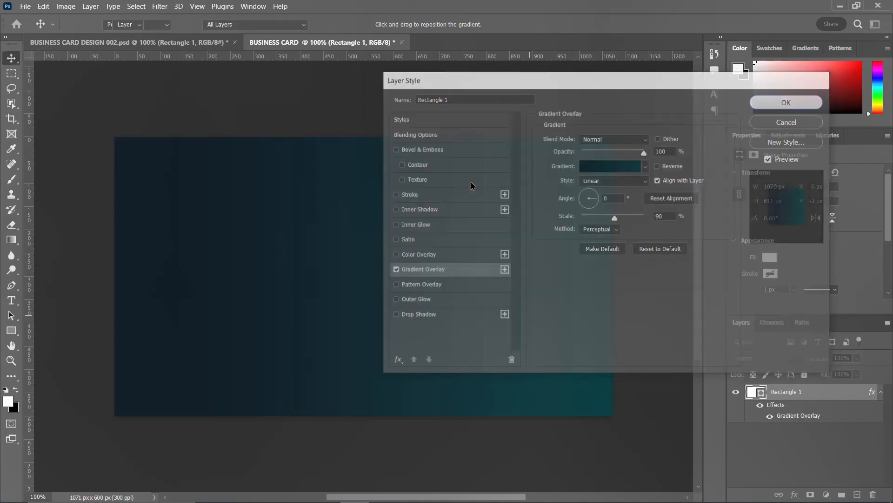
{"action": "left_click", "coordinate": [880, 395]}
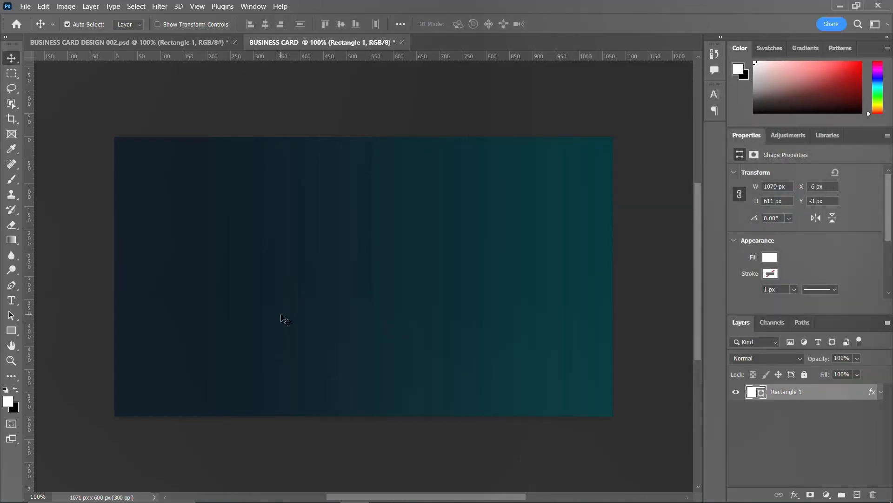
Draw a white 401 × 626 px rectangle on a new layer over the card's left third.
{"action": "key", "text": "u"}
{"action": "left_click", "coordinate": [858, 494]}
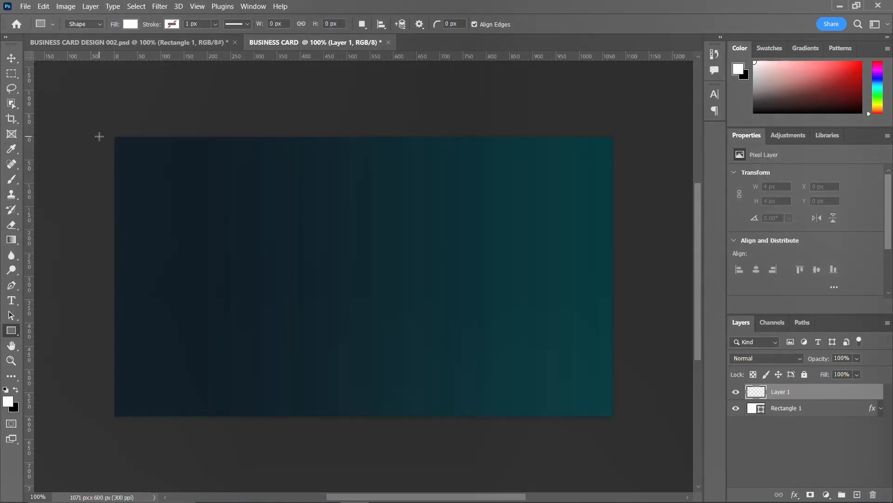
{"action": "left_click_drag", "start_coordinate": [105, 128], "coordinate": [292, 419]}
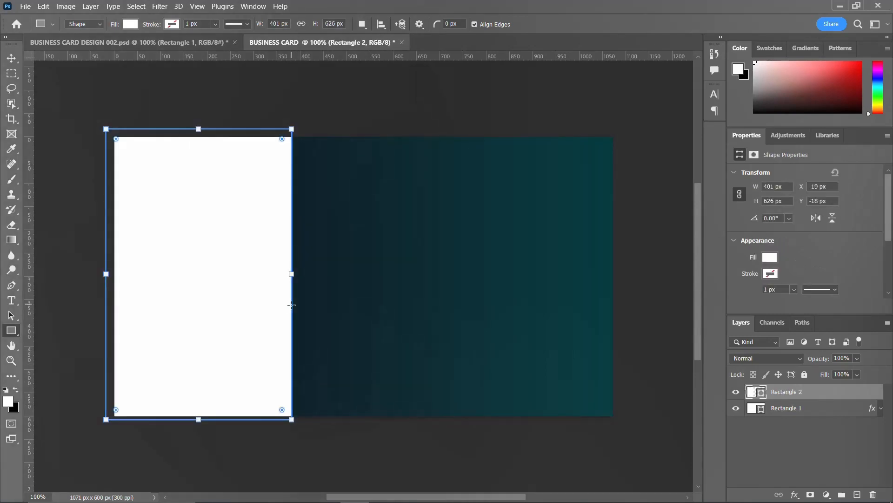
{"action": "left_click", "coordinate": [12, 58]}
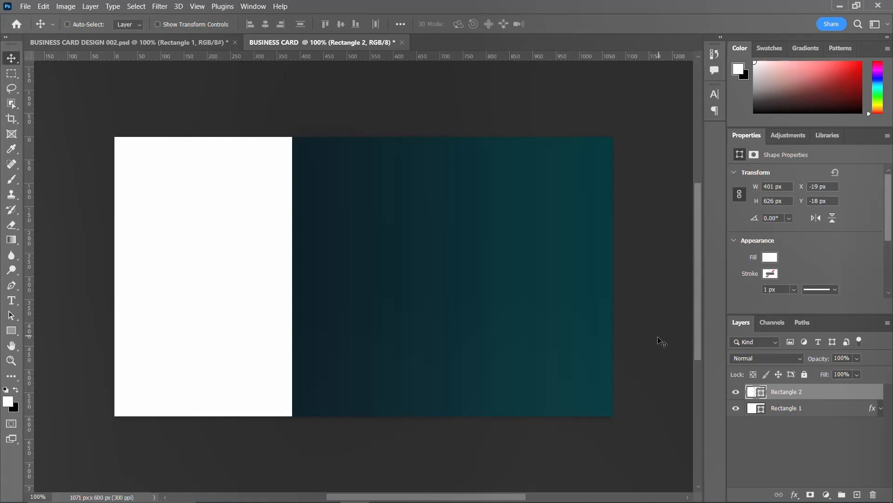
{"action": "key", "text": "ctrl+t"}
Warp the white rectangle so its right edge bends into a deep inward curve.
{"action": "right_click", "coordinate": [210, 307]}
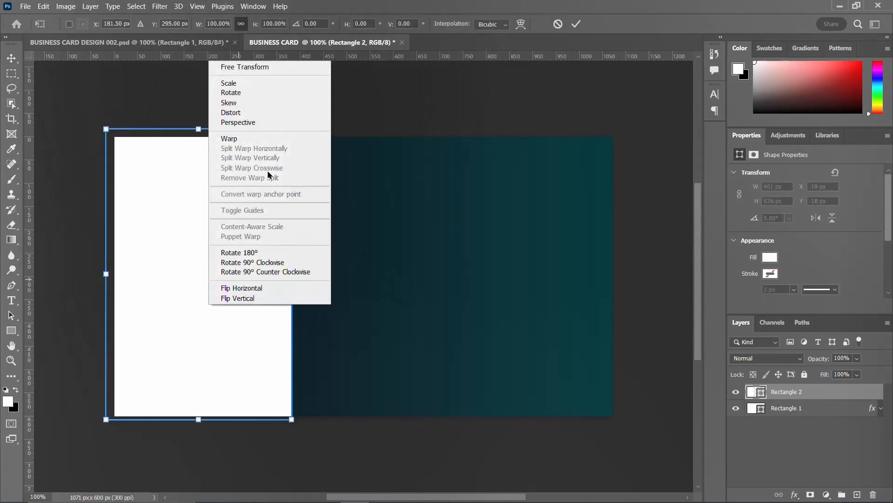
{"action": "left_click", "coordinate": [269, 139]}
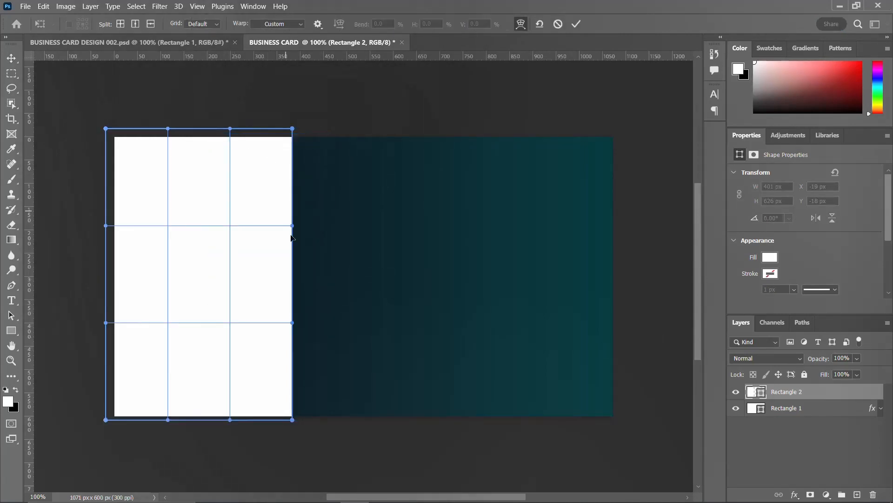
{"action": "left_click_drag", "start_coordinate": [292, 227], "coordinate": [175, 233]}
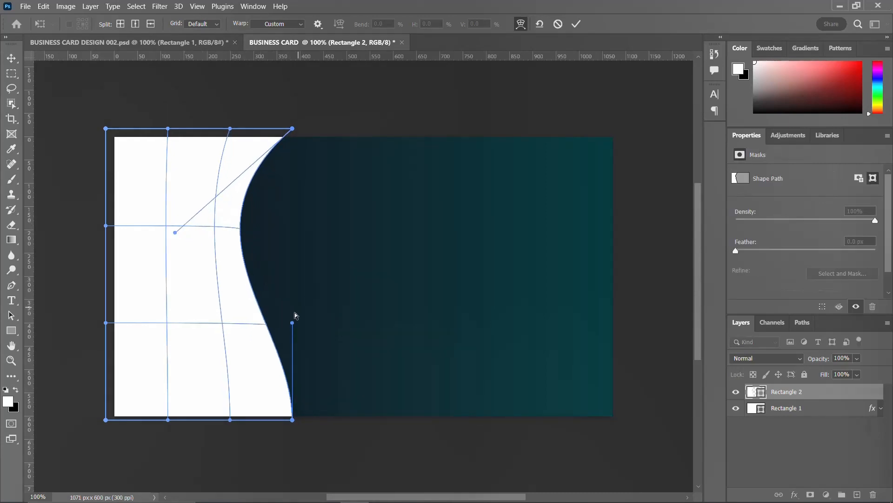
{"action": "left_click_drag", "start_coordinate": [293, 322], "coordinate": [210, 355]}
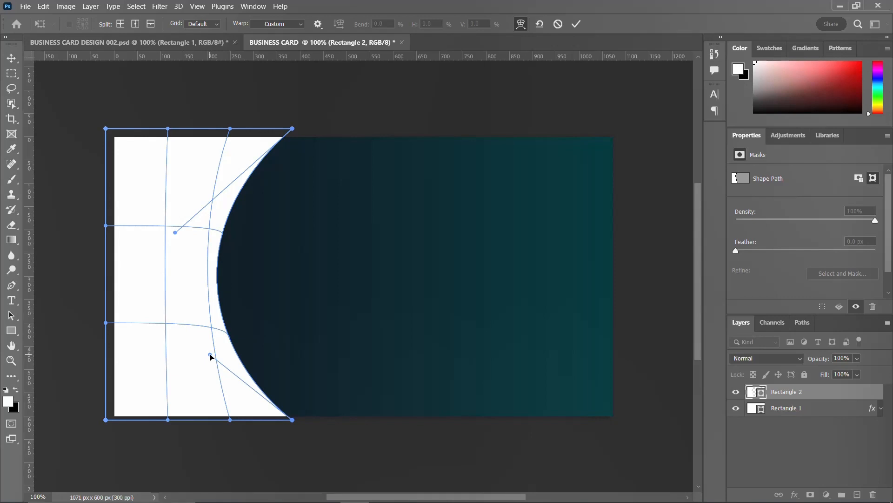
{"action": "key", "text": "Return"}
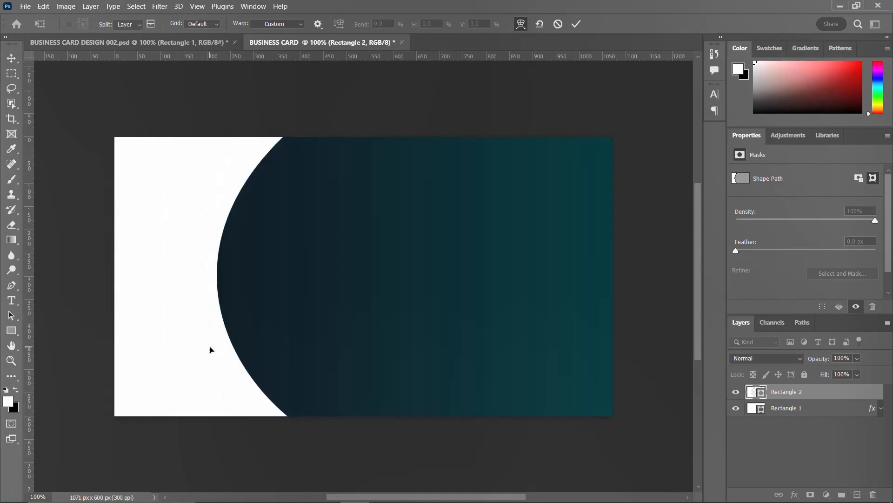
Widen the curved shape to 511 px and position it flush with the card's left edge.
{"action": "left_click_drag", "start_coordinate": [199, 349], "coordinate": [225, 349]}
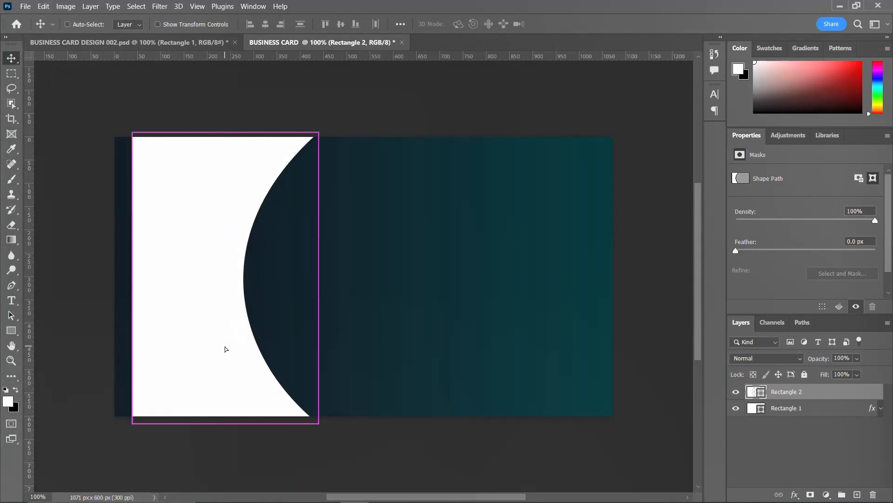
{"action": "key", "text": "ctrl+t"}
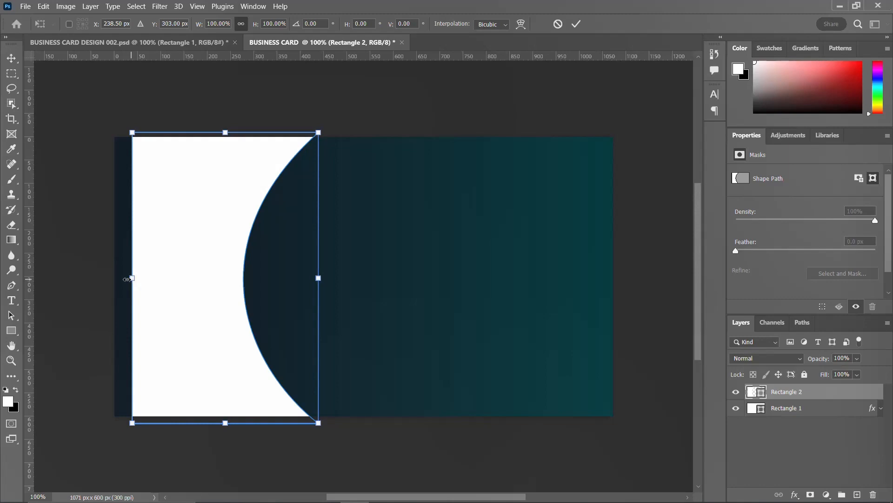
{"action": "left_click_drag", "start_coordinate": [130, 278], "coordinate": [111, 279]}
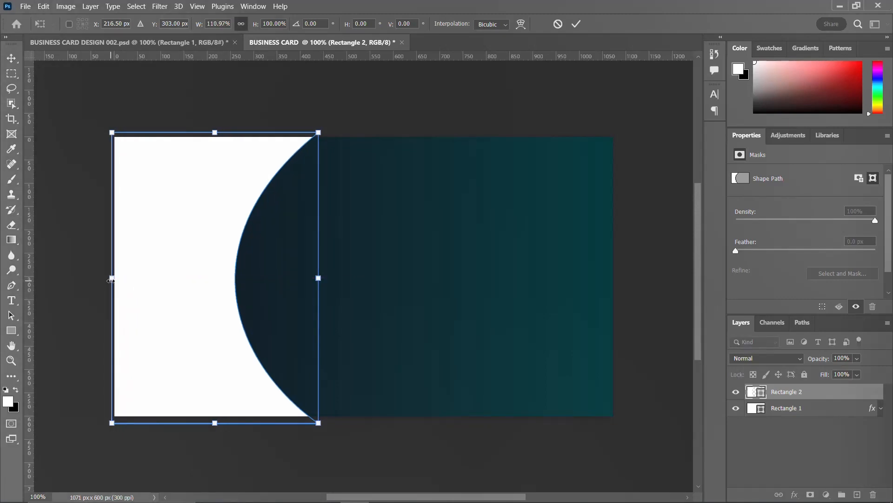
{"action": "key", "text": "Return"}
{"action": "left_click_drag", "start_coordinate": [140, 284], "coordinate": [113, 278]}
{"action": "key", "text": "ctrl+t"}
{"action": "key", "text": "Return"}
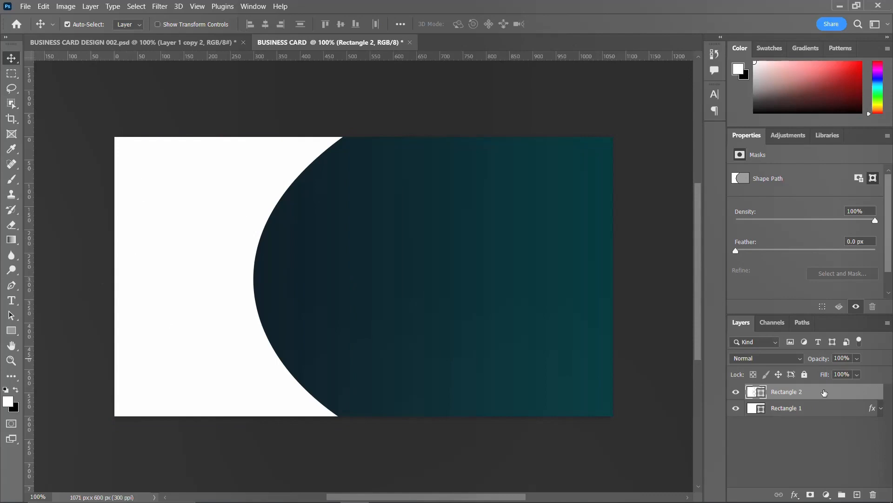
Paste the copied gold layer style onto Rectangle 2 and confirm its overlay settings.
{"action": "right_click", "coordinate": [807, 390]}
{"action": "left_click", "coordinate": [720, 288]}
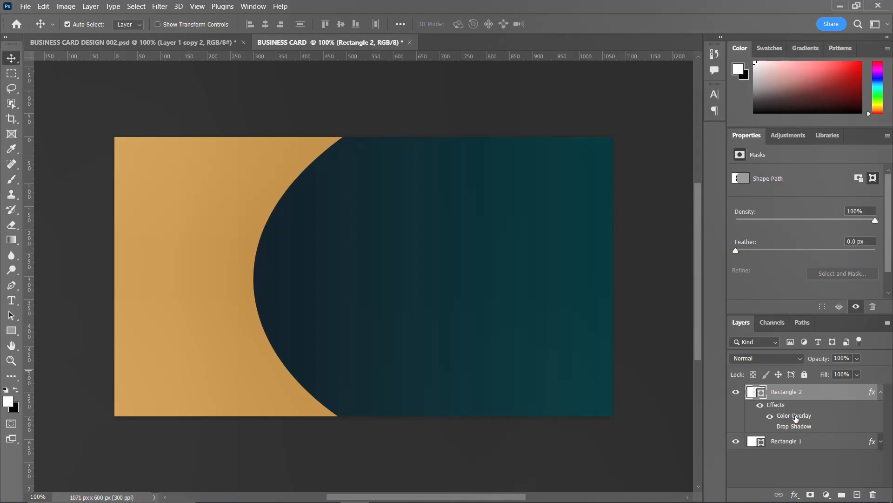
{"action": "double_click", "coordinate": [796, 416]}
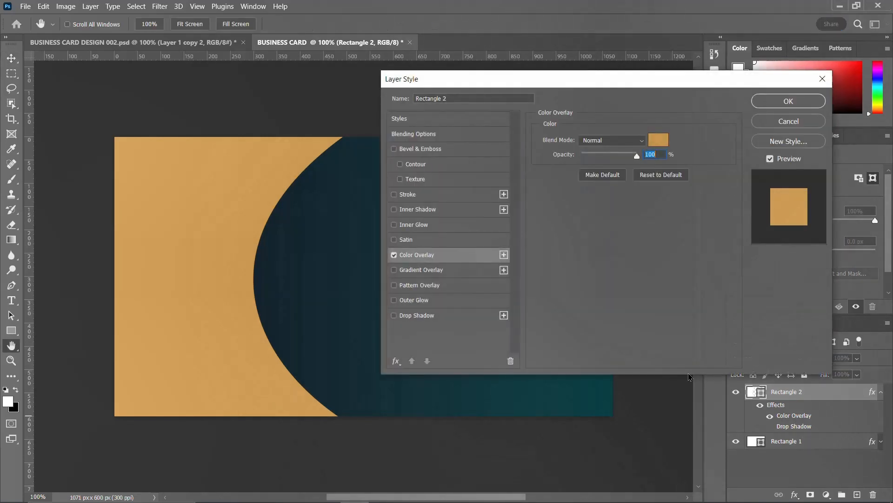
{"action": "left_click", "coordinate": [788, 101]}
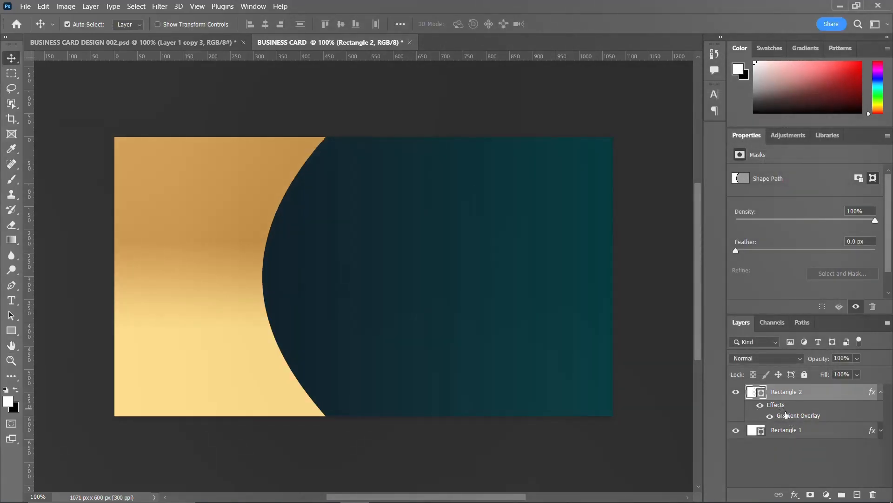
{"action": "double_click", "coordinate": [786, 415]}
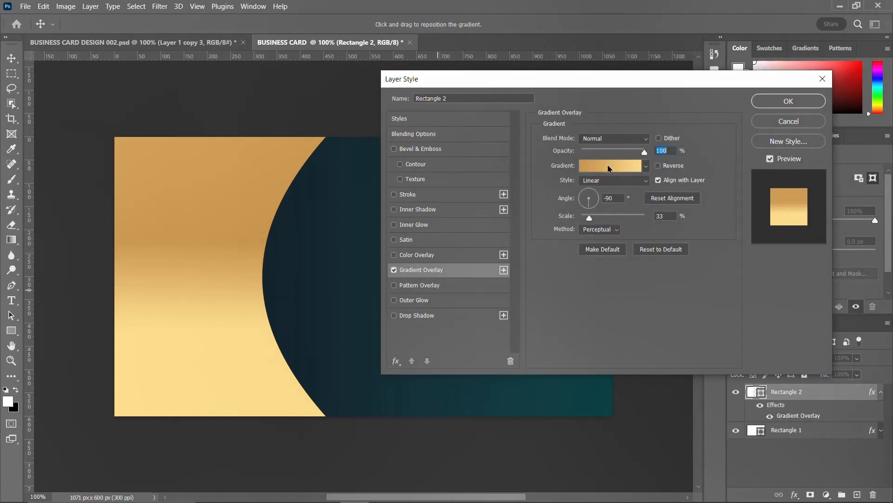
{"action": "left_click", "coordinate": [601, 167]}
{"action": "left_click", "coordinate": [324, 272]}
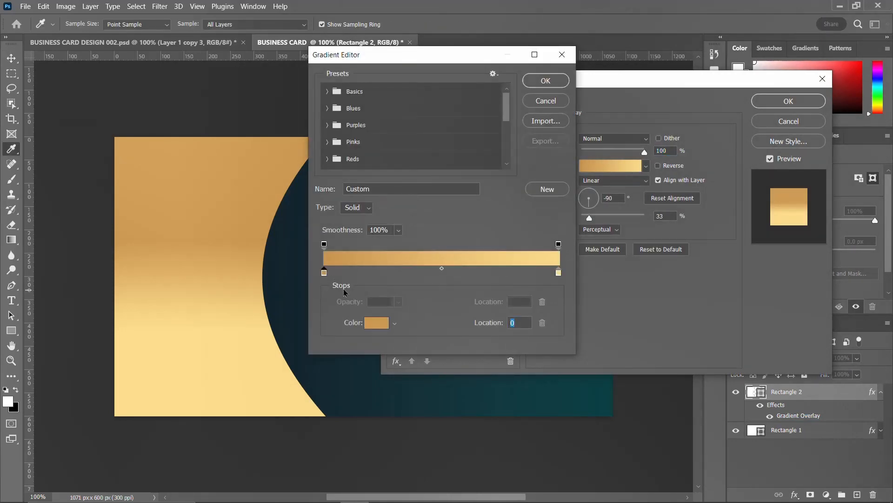
{"action": "left_click", "coordinate": [376, 322]}
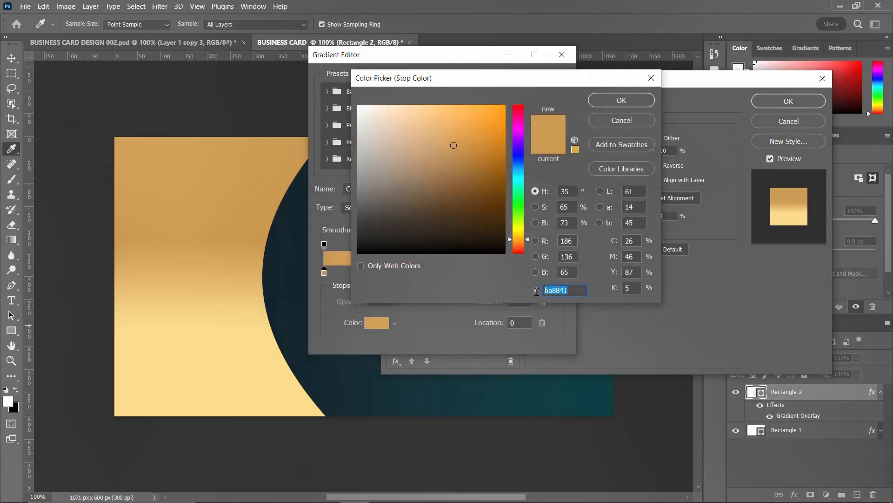
{"action": "left_click", "coordinate": [622, 122]}
{"action": "left_click", "coordinate": [558, 273]}
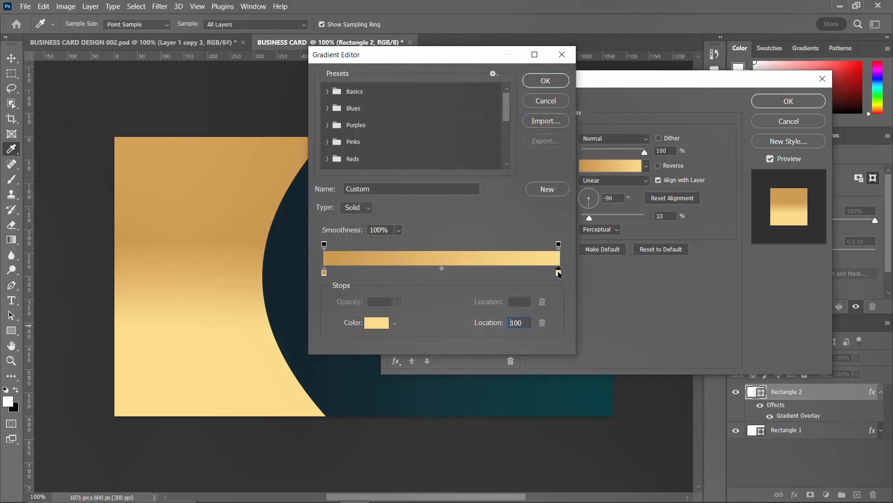
{"action": "left_click", "coordinate": [377, 326]}
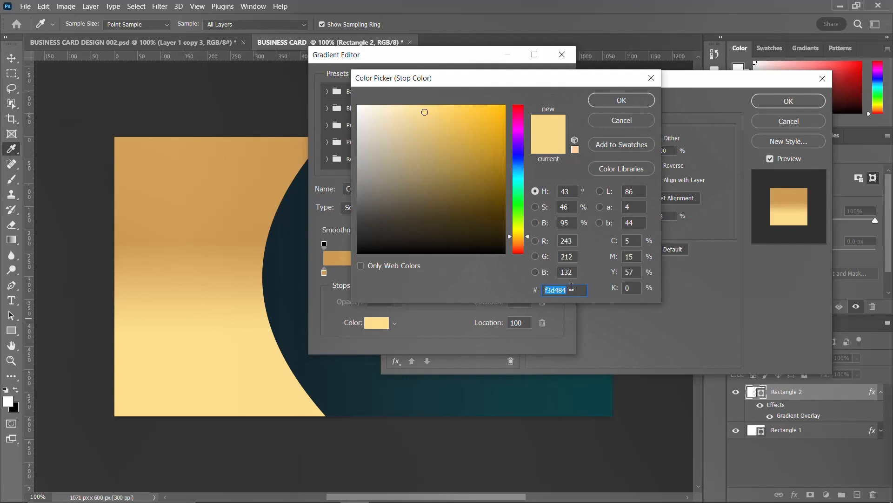
{"action": "left_click", "coordinate": [624, 121]}
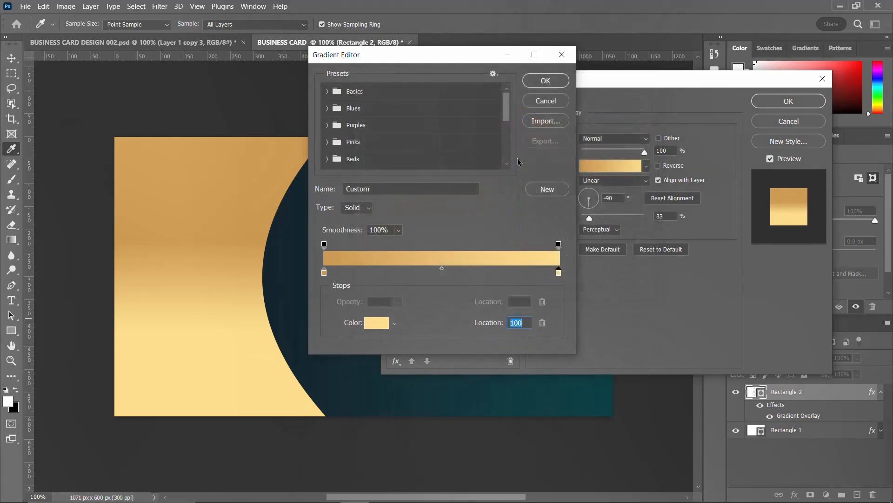
{"action": "left_click", "coordinate": [551, 103]}
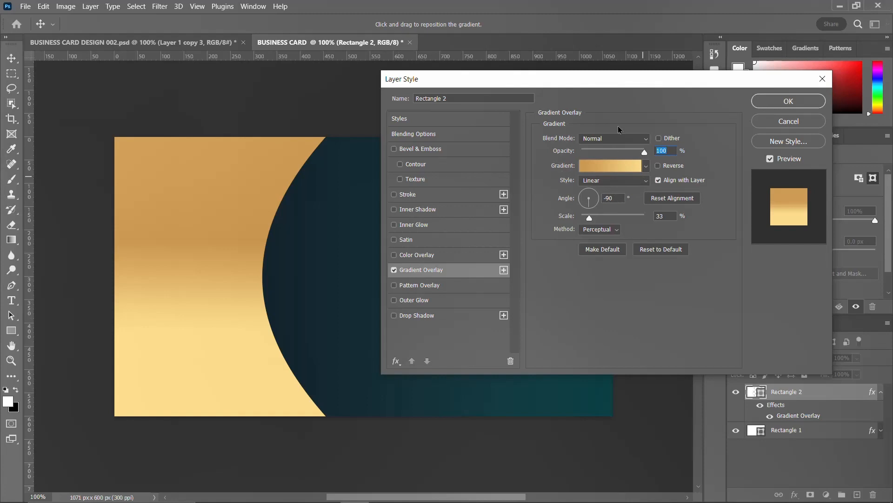
{"action": "left_click", "coordinate": [788, 101]}
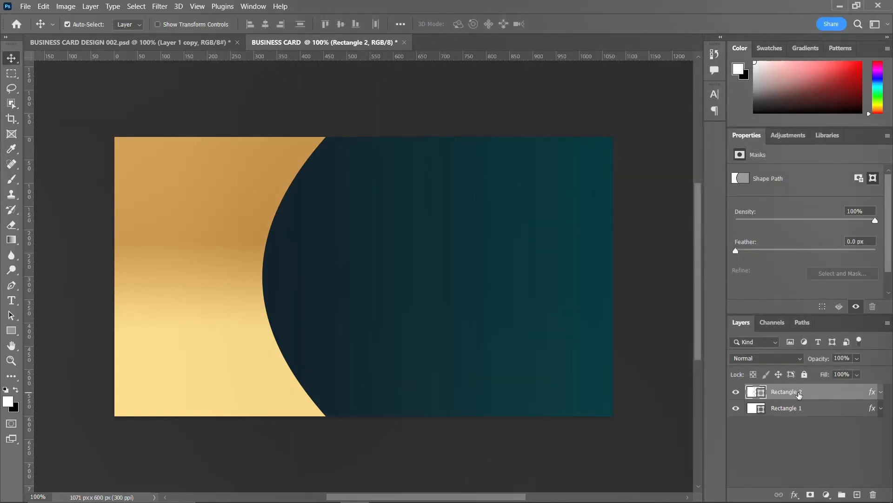
Duplicate the gold panel, reverse the copy's Gradient Overlay, and shift it 15 px left.
{"action": "key", "text": "ctrl+j"}
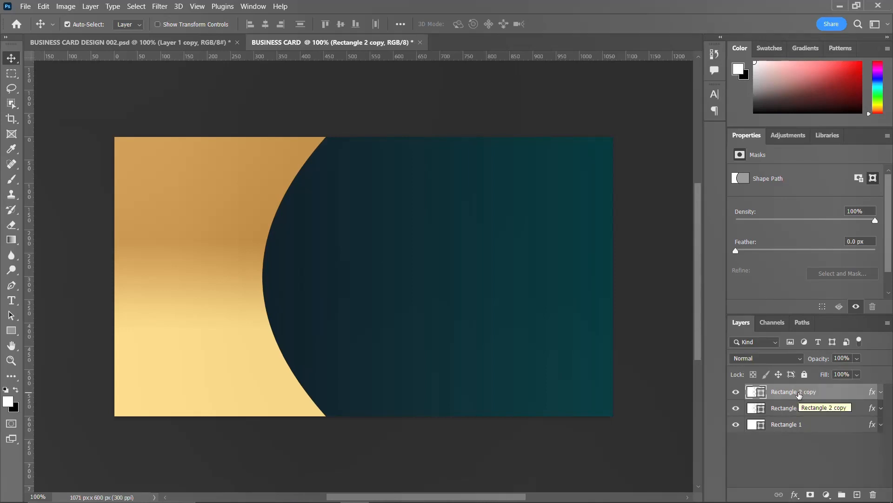
{"action": "left_click", "coordinate": [881, 393]}
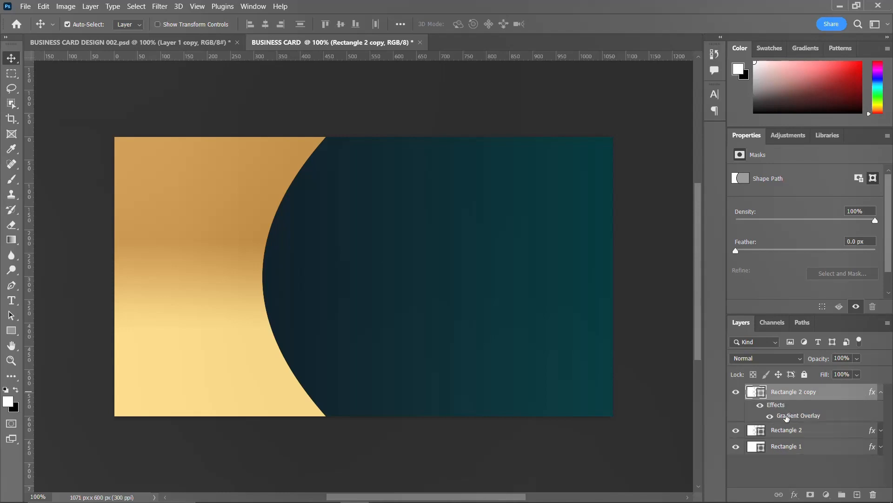
{"action": "double_click", "coordinate": [786, 415]}
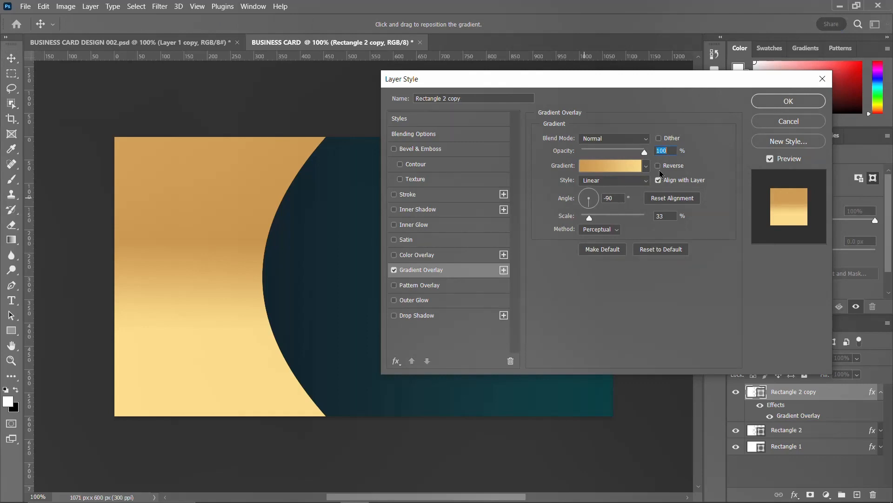
{"action": "left_click", "coordinate": [659, 166]}
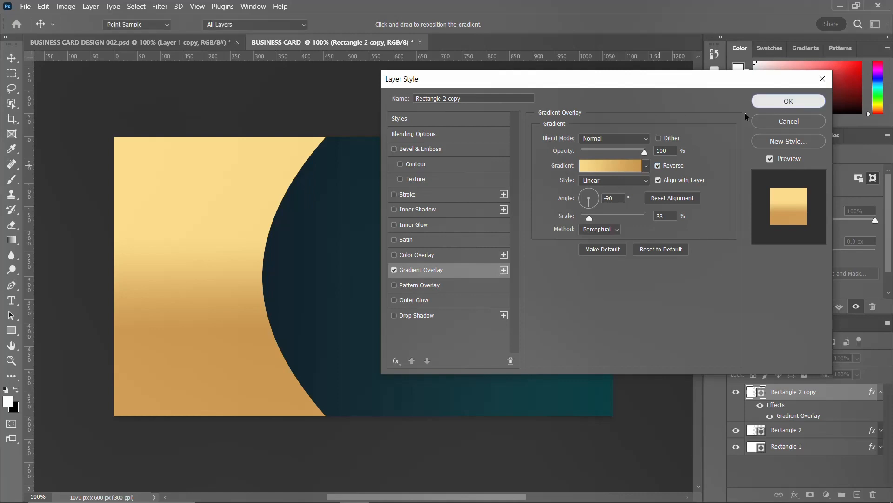
{"action": "left_click", "coordinate": [786, 102]}
{"action": "left_click_drag", "start_coordinate": [207, 262], "coordinate": [201, 264]}
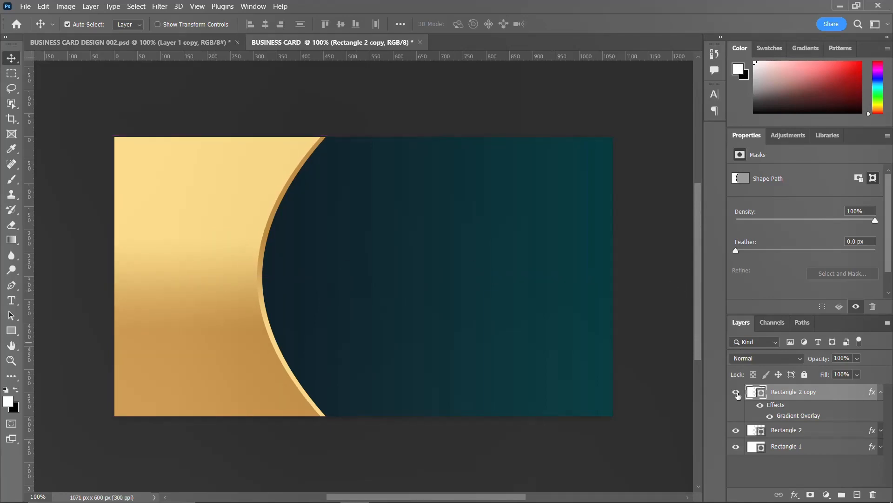
Duplicate the gold panel into Rectangle 2 copy 2 and review Rectangle 2 copy's Gradient Overlay.
{"action": "left_click", "coordinate": [880, 392]}
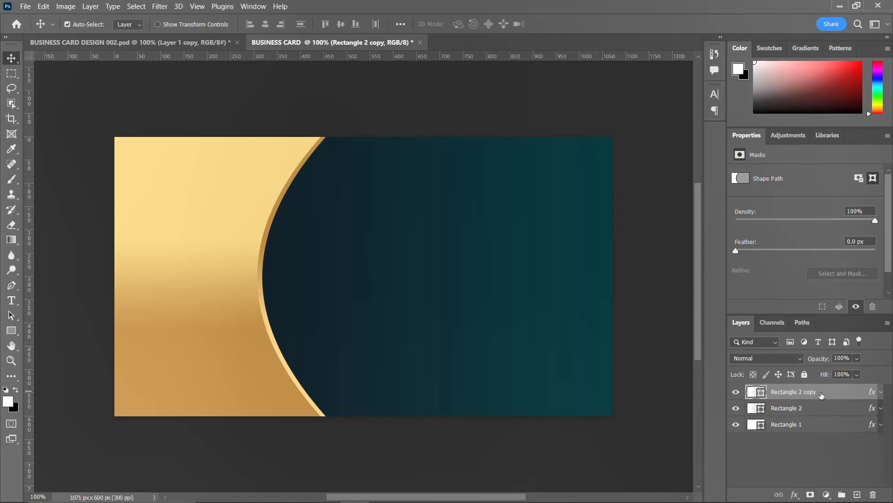
{"action": "key", "text": "ctrl+j"}
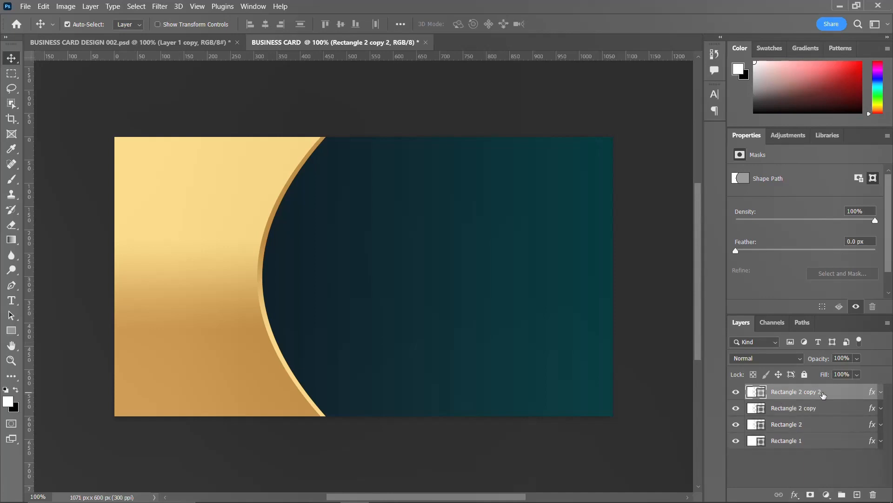
{"action": "left_click", "coordinate": [825, 410]}
{"action": "right_click", "coordinate": [824, 411]}
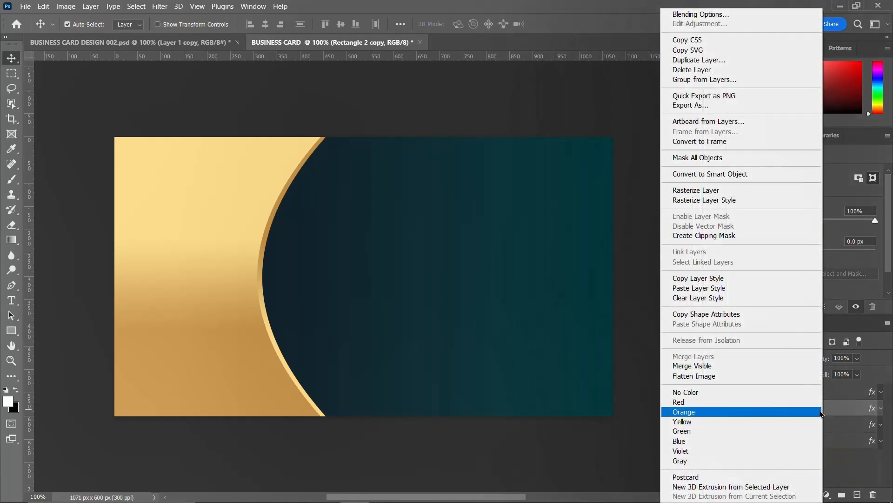
{"action": "left_click", "coordinate": [720, 14]}
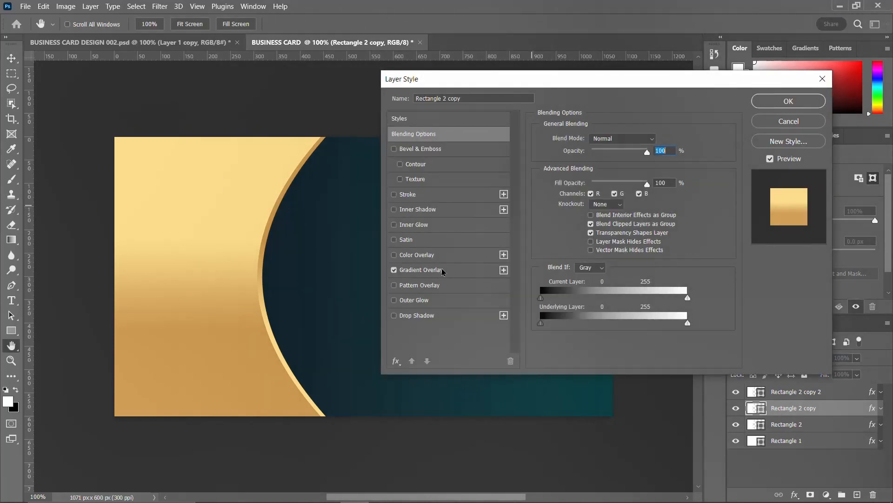
{"action": "left_click", "coordinate": [442, 271]}
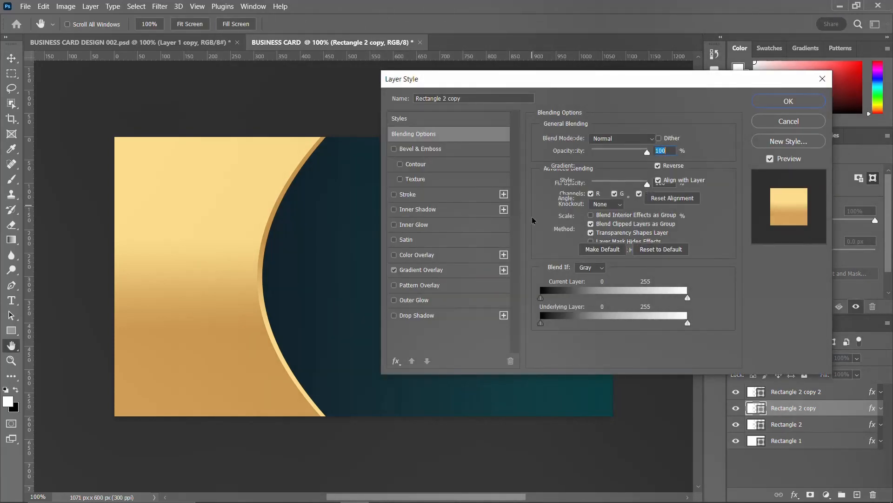
{"action": "left_click", "coordinate": [788, 101]}
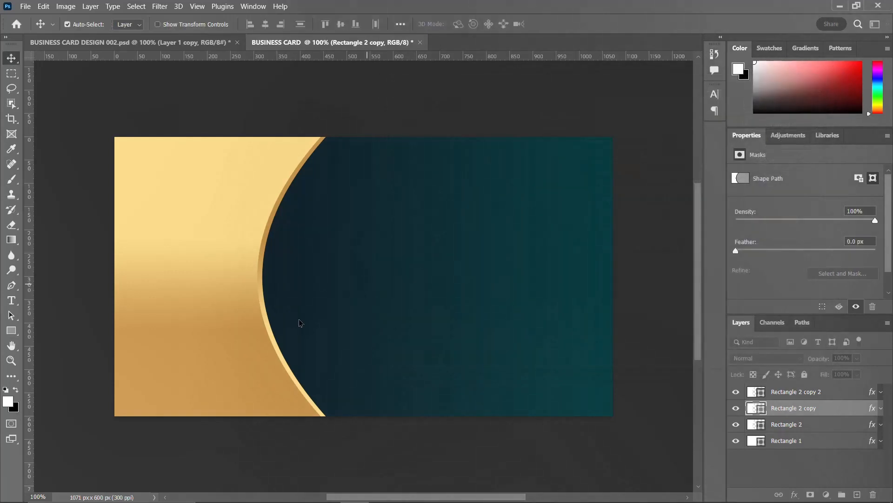
{"action": "left_click", "coordinate": [750, 439]}
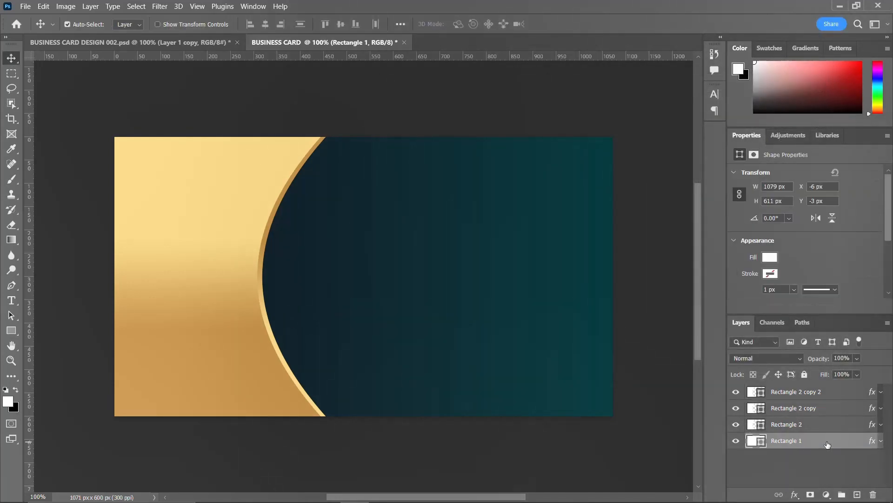
{"action": "right_click", "coordinate": [823, 440]}
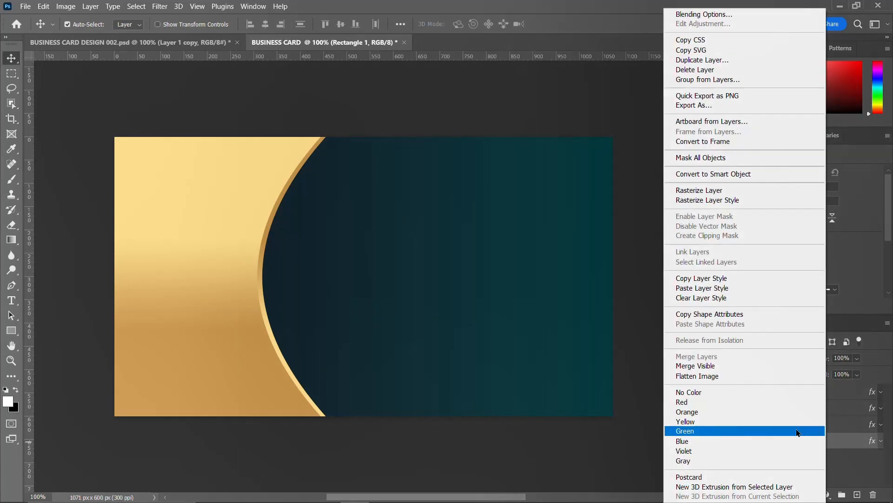
Copy Rectangle 1's navy-teal layer style and paste it onto Rectangle 2 copy.
{"action": "left_click", "coordinate": [714, 279]}
{"action": "left_click", "coordinate": [801, 409]}
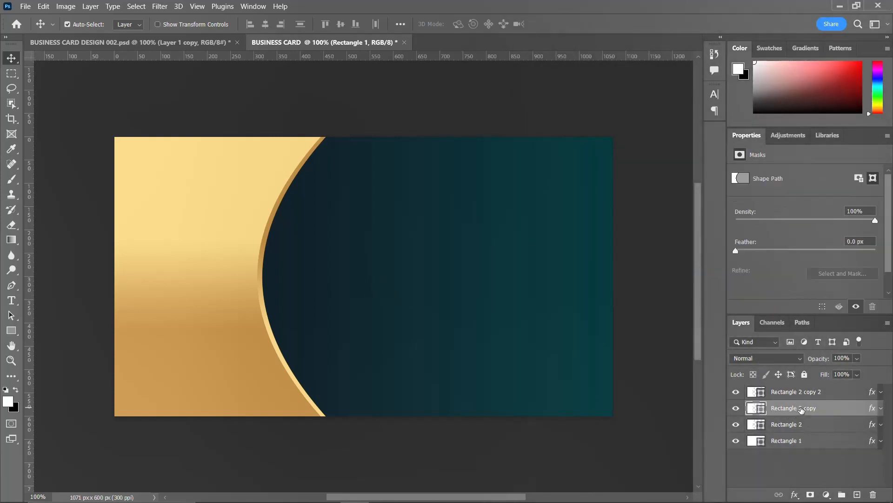
{"action": "right_click", "coordinate": [801, 409]}
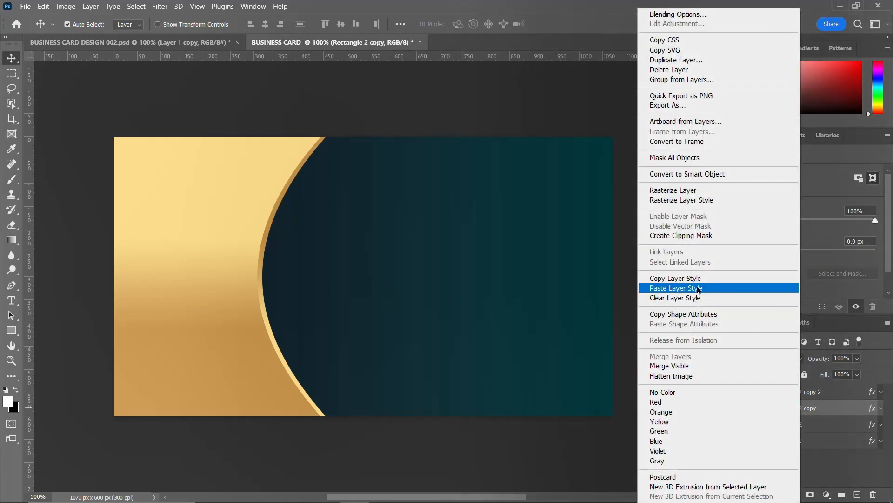
{"action": "left_click", "coordinate": [698, 289]}
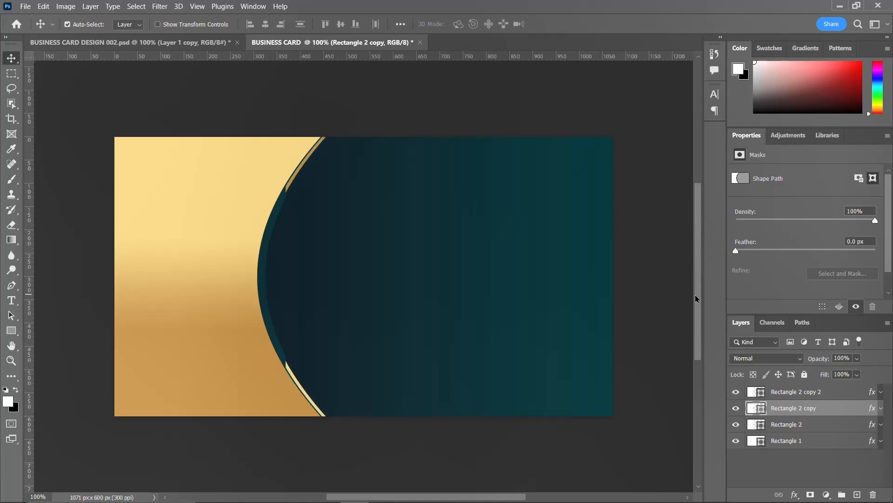
Nudge the top gold panel copy left to expose a thin gold stripe along the curve.
{"action": "left_click", "coordinate": [226, 362]}
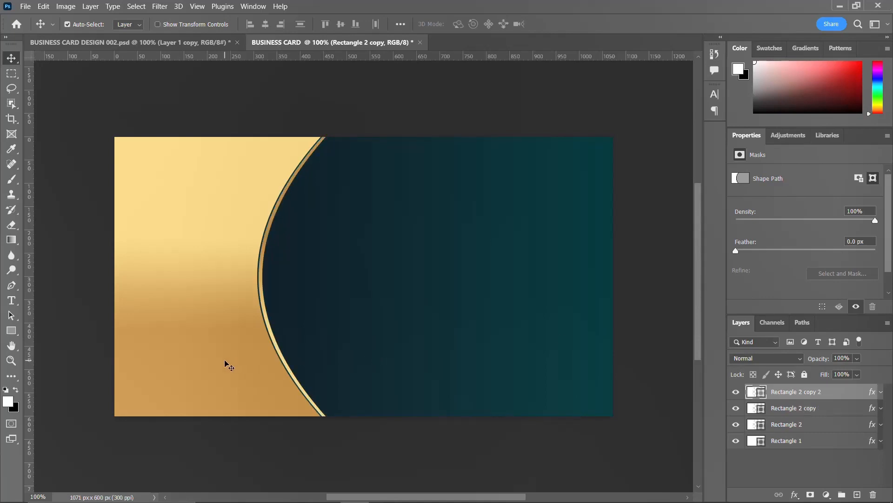
{"action": "key", "text": "Left"}
{"action": "key", "text": "Left"}
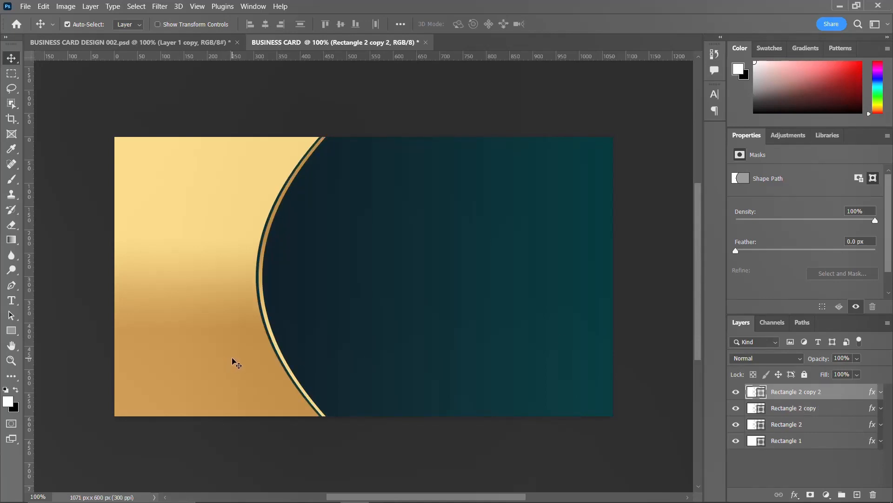
{"action": "key", "text": "Left"}
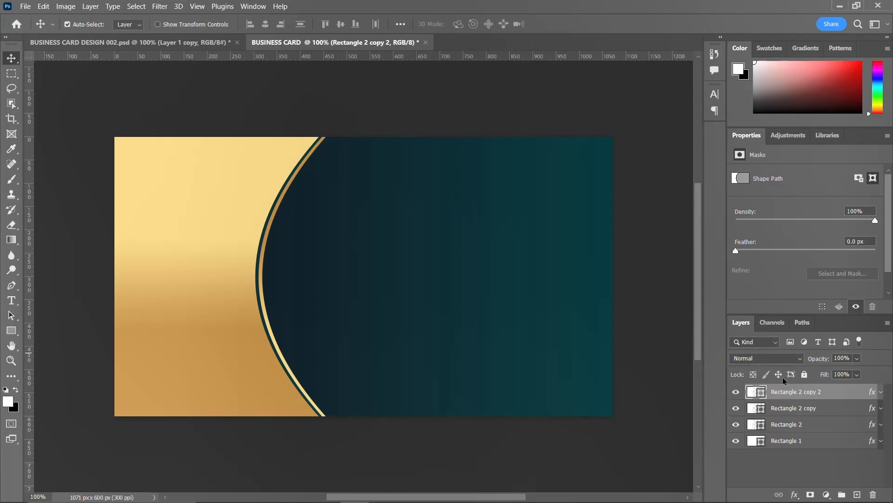
{"action": "left_click", "coordinate": [803, 439], "text": "shift"}
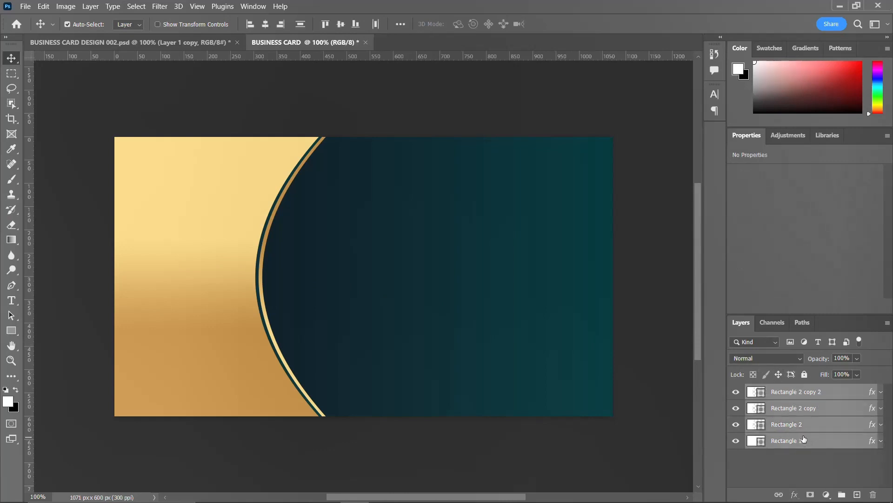
Group the four rectangle layers and name the group 'BACKGROUND SHAPE'.
{"action": "key", "text": "ctrl+g"}
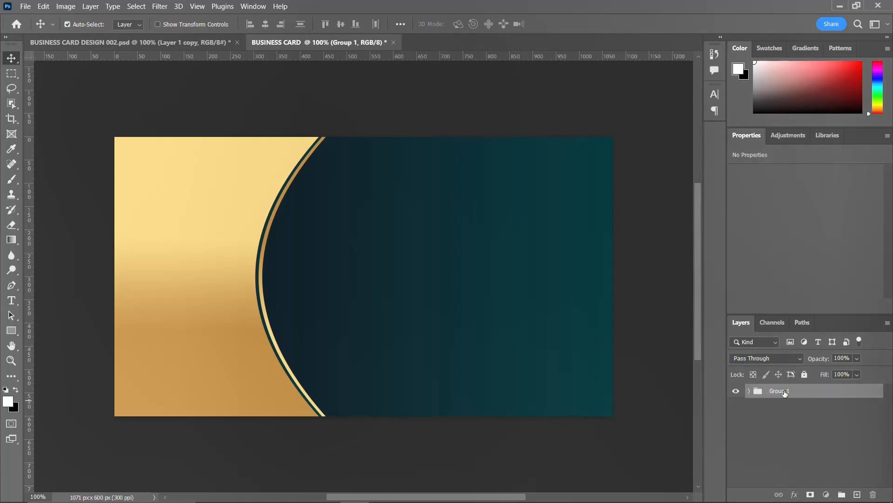
{"action": "double_click", "coordinate": [785, 392]}
{"action": "type", "text": "SHAPE"}
{"action": "key", "text": "Home"}
{"action": "type", "text": "BACKGROUND"}
{"action": "key", "text": "Return"}
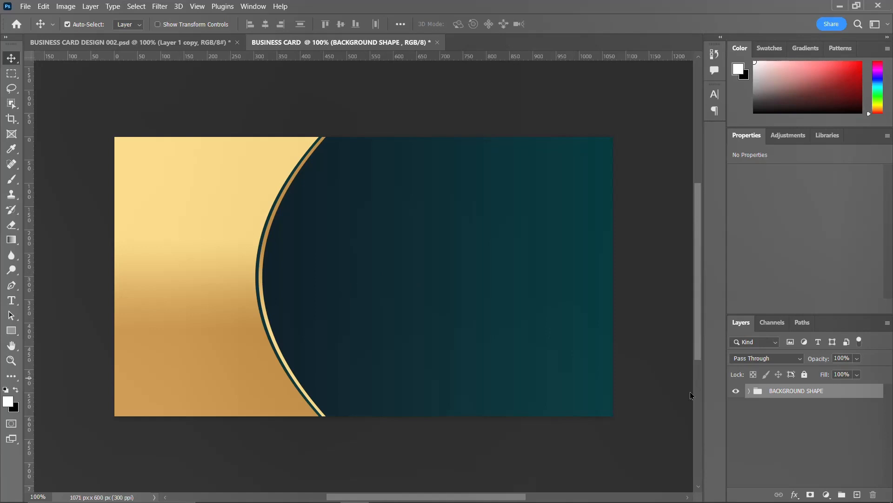
{"action": "left_click", "coordinate": [737, 392]}
{"action": "left_click", "coordinate": [736, 392]}
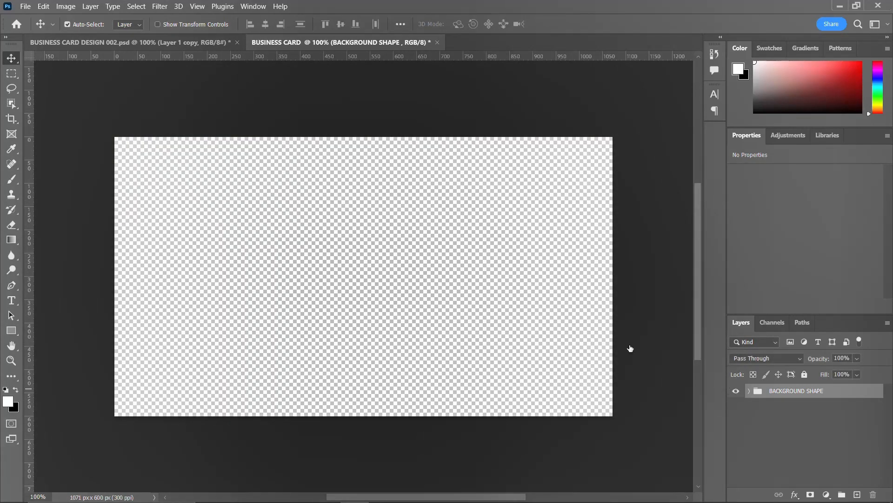
Move the top gold panel, Rectangle 2 copy 2, a few pixels right.
{"action": "left_click", "coordinate": [204, 284]}
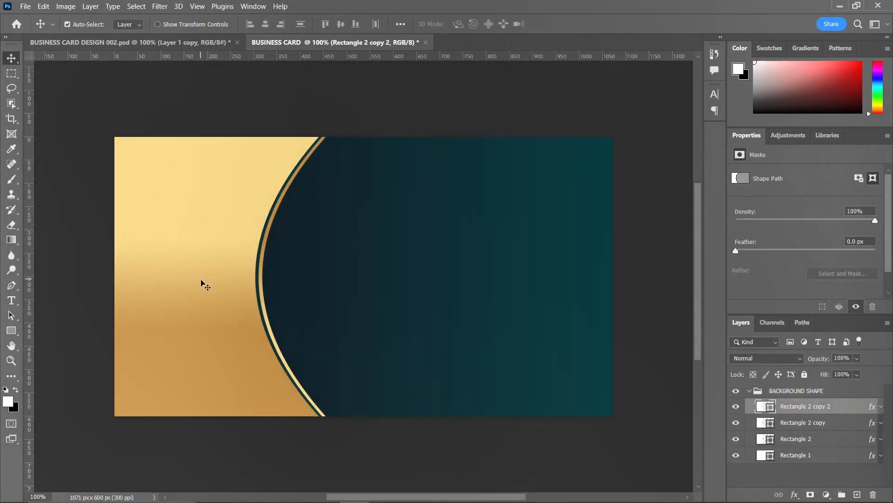
{"action": "key", "text": "ctrl+t"}
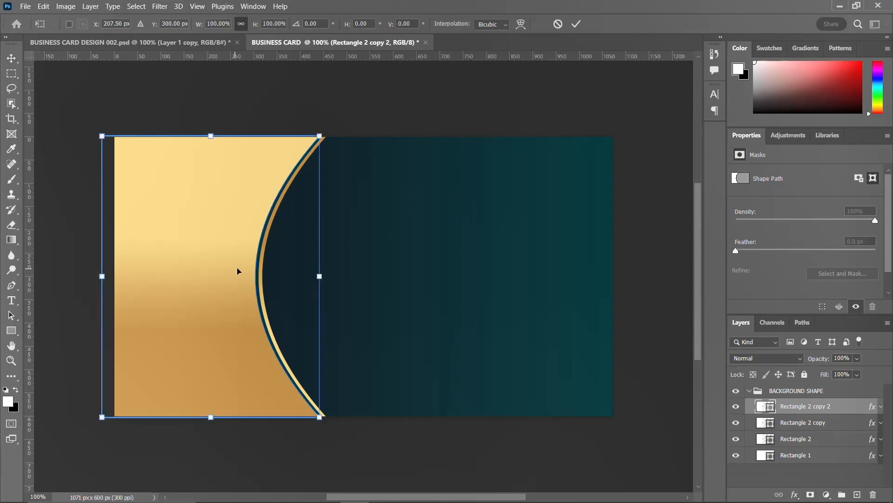
{"action": "left_click_drag", "start_coordinate": [229, 288], "coordinate": [229, 287]}
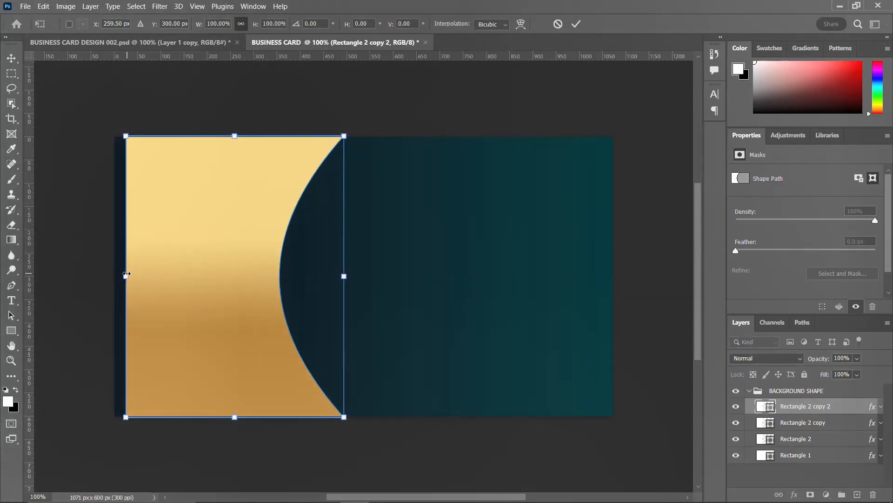
{"action": "key", "text": "Return"}
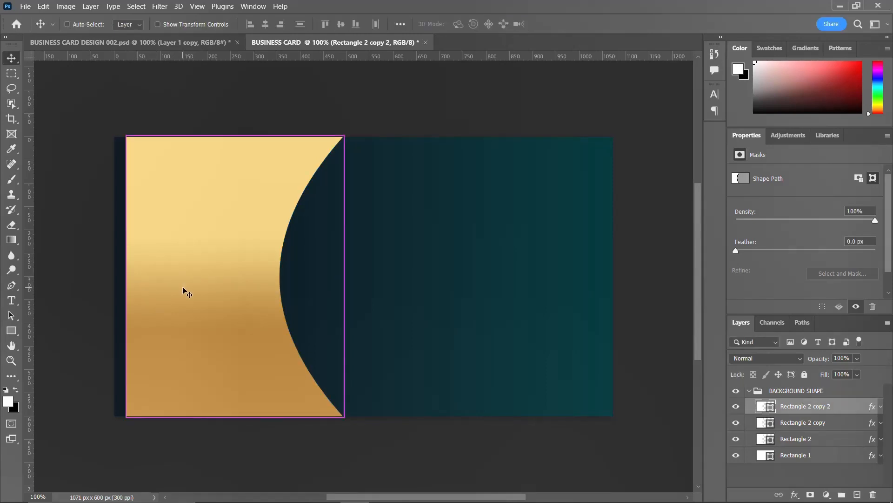
Stretch the gold panel's left side to the card edge, widening it to 106.61%.
{"action": "key", "text": "ctrl+t"}
{"action": "left_click_drag", "start_coordinate": [123, 275], "coordinate": [112, 276]}
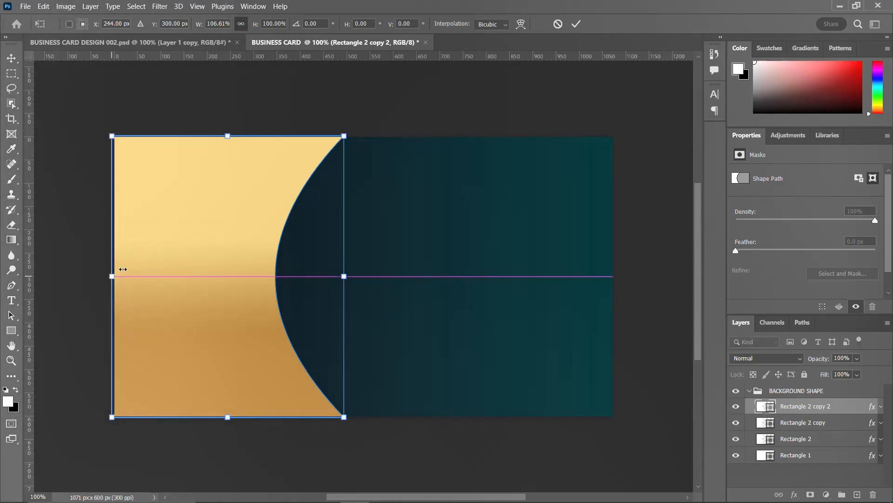
{"action": "key", "text": "Return"}
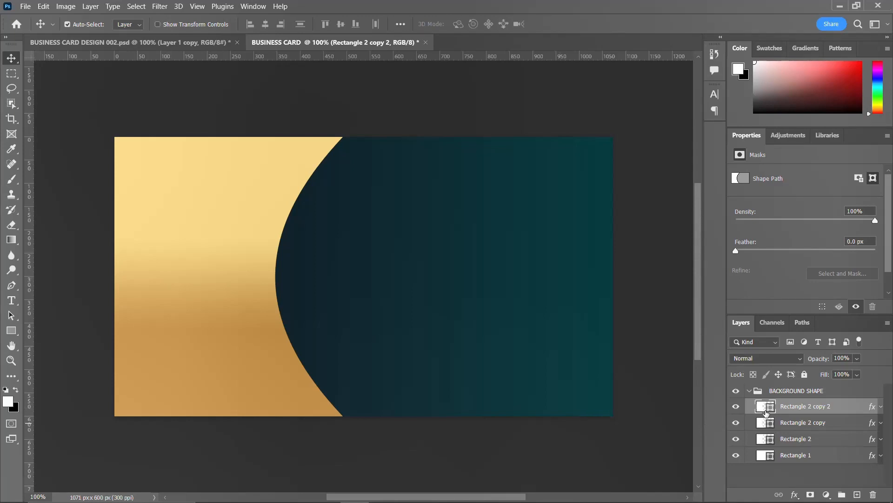
{"action": "key", "text": "Left"}
{"action": "key", "text": "Left"}
{"action": "key", "text": "Left"}
{"action": "key", "text": "Left"}
{"action": "key", "text": "Left"}
{"action": "key", "text": "Left"}
{"action": "key", "text": "Left"}
{"action": "key", "text": "Left"}
{"action": "key", "text": "Left"}
{"action": "key", "text": "Left"}
{"action": "key", "text": "Left"}
{"action": "key", "text": "Left"}
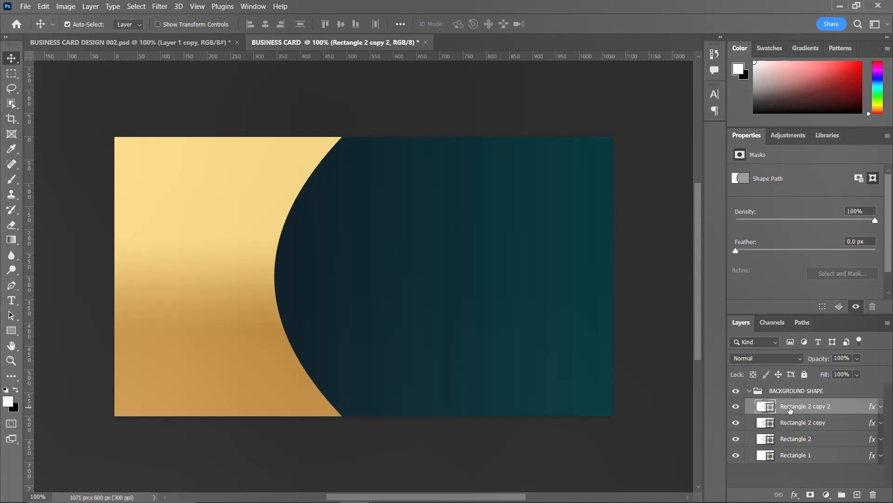
Nudge the top gold panel and the Rectangle 2 copy shape slightly left.
{"action": "key", "text": "Left"}
{"action": "key", "text": "Left"}
{"action": "key", "text": "Left"}
{"action": "key", "text": "Left"}
{"action": "key", "text": "Left"}
{"action": "key", "text": "Left"}
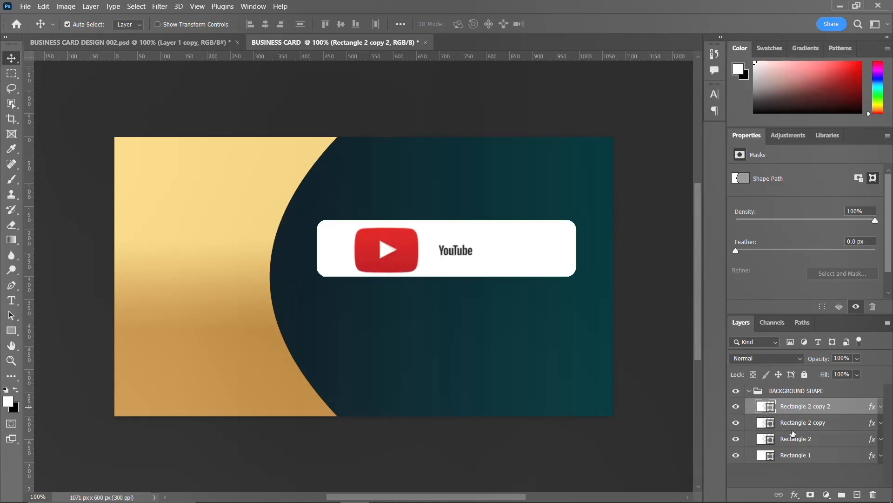
{"action": "left_click", "coordinate": [790, 439]}
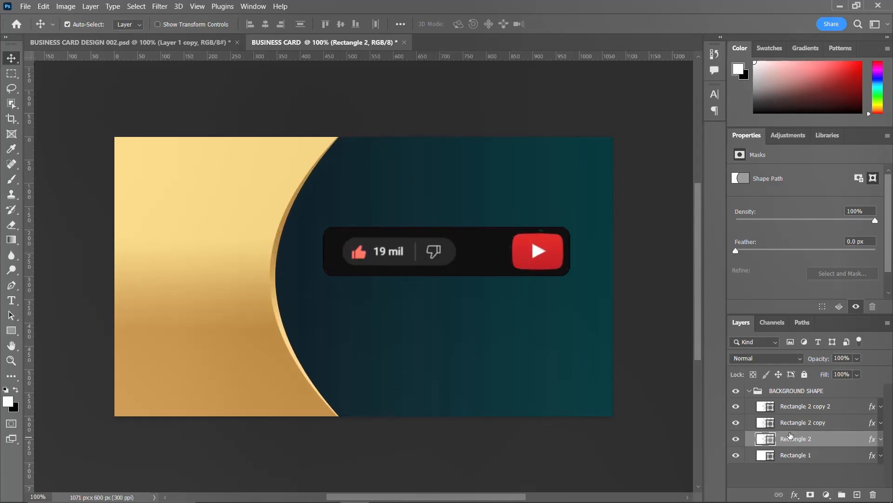
{"action": "left_click", "coordinate": [799, 423]}
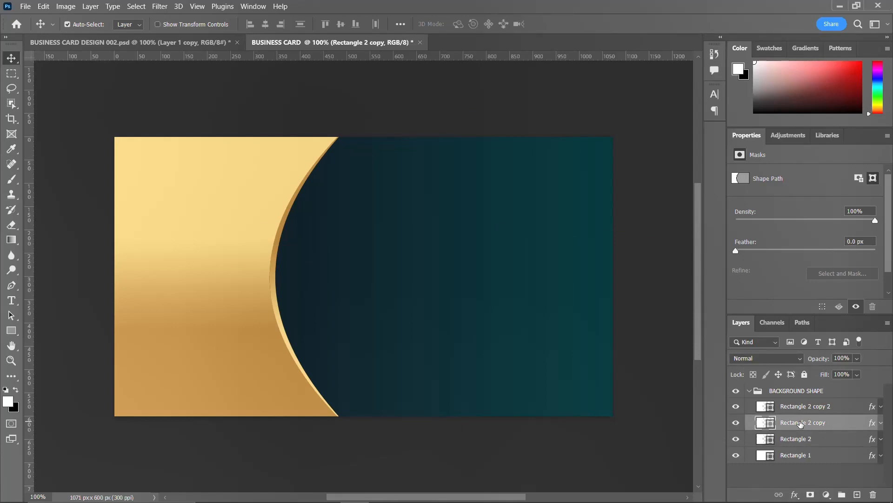
{"action": "key", "text": "Left"}
{"action": "key", "text": "Left"}
{"action": "key", "text": "Left"}
{"action": "key", "text": "Left"}
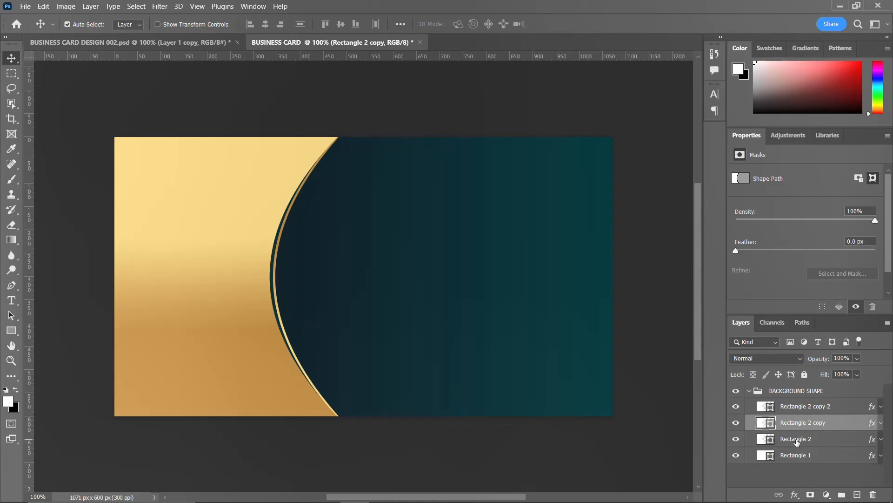
Nudge Rectangle 2 slightly right to form the gold rim, then collapse BACKGROUND SHAPE.
{"action": "left_click", "coordinate": [798, 442]}
{"action": "key", "text": "Right"}
{"action": "key", "text": "Right"}
{"action": "key", "text": "Right"}
{"action": "key", "text": "Right"}
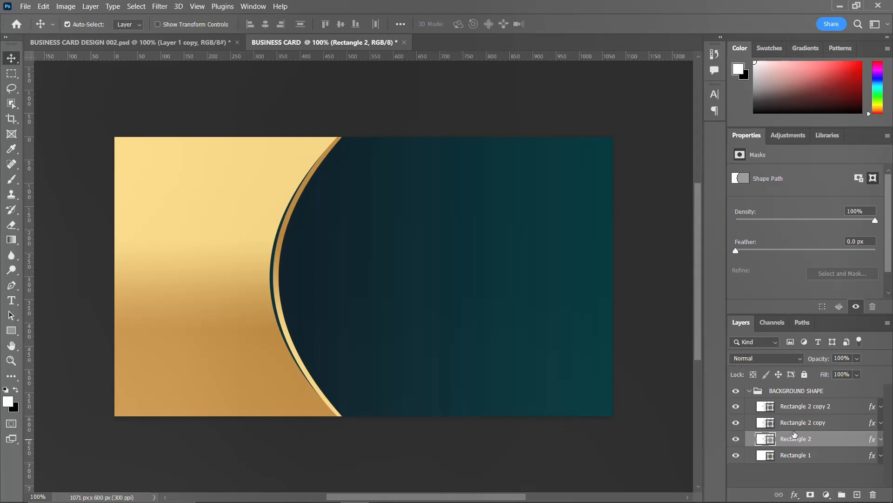
{"action": "left_click", "coordinate": [799, 424]}
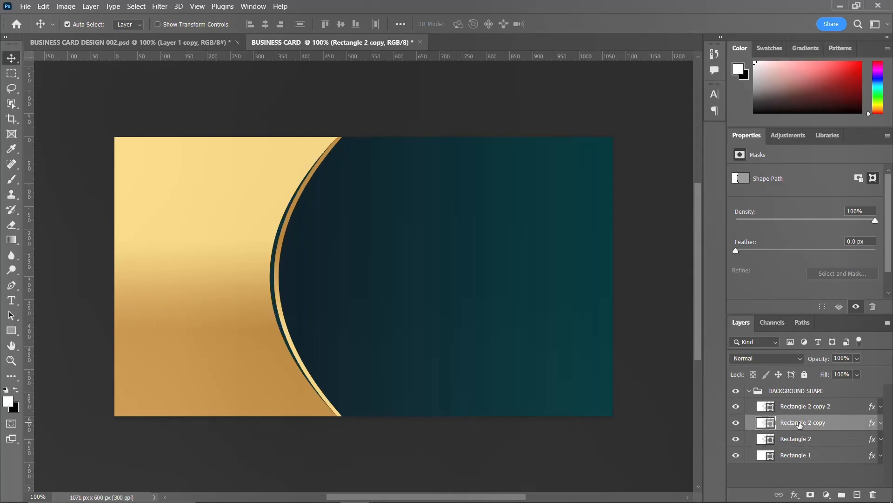
{"action": "left_click", "coordinate": [754, 394]}
{"action": "left_click", "coordinate": [750, 392]}
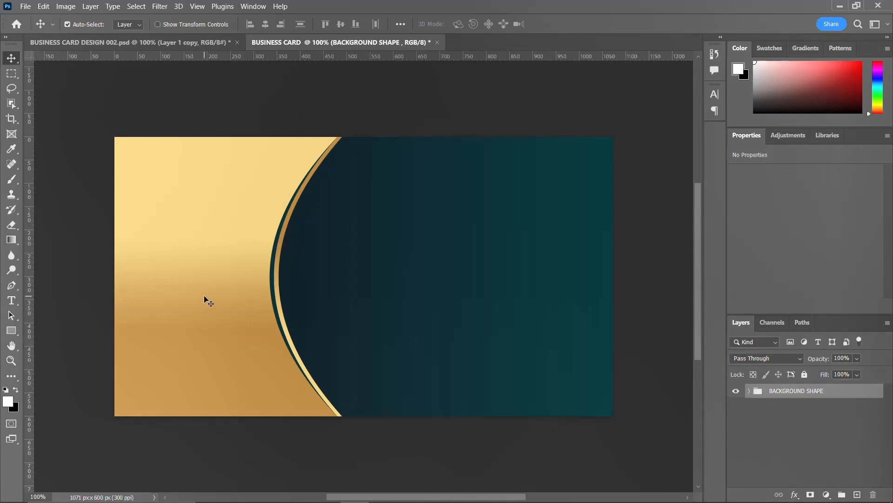
Draw a thin vertical rectangle bar to the right of the gold curve.
{"action": "left_click", "coordinate": [11, 330]}
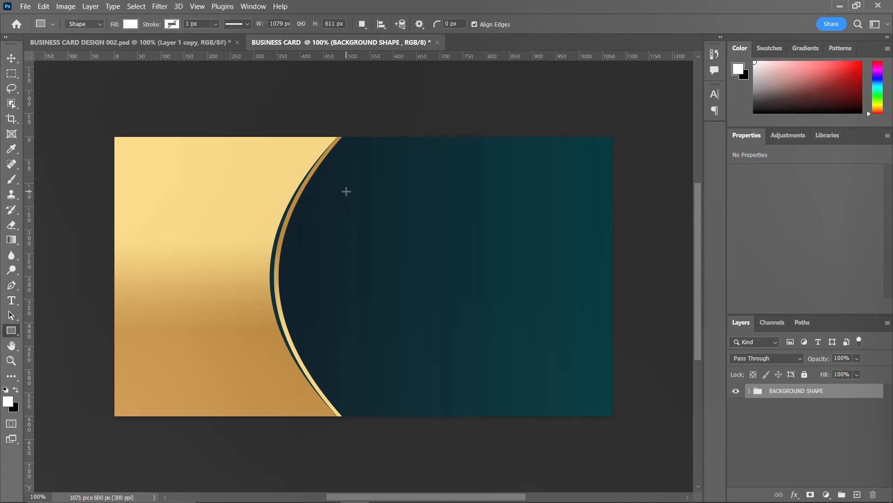
{"action": "left_click_drag", "start_coordinate": [345, 189], "coordinate": [345, 384]}
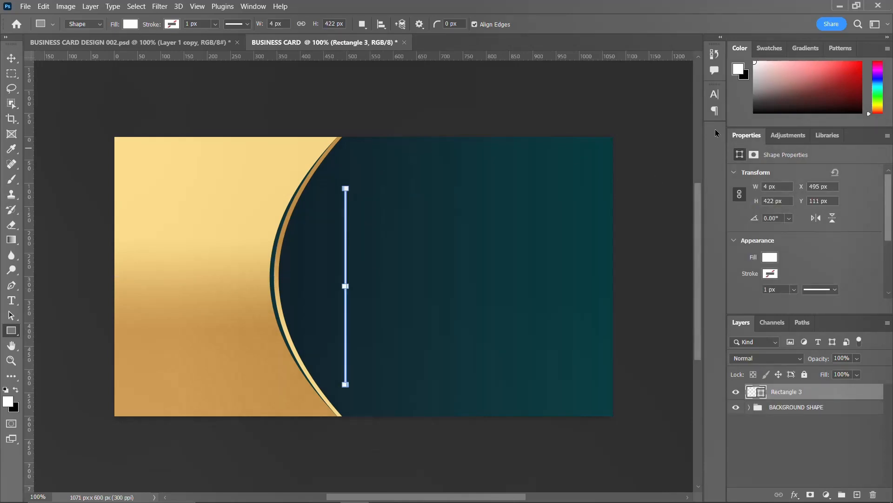
{"action": "left_click", "coordinate": [819, 394]}
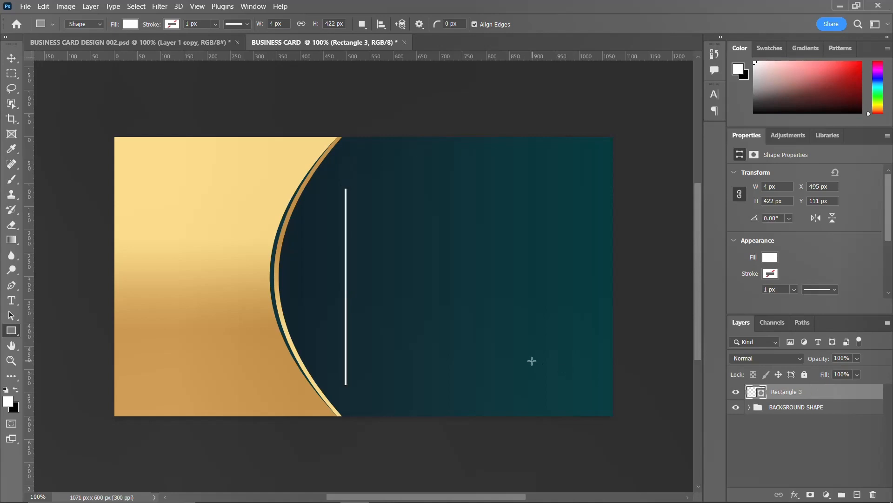
Copy the layer style from the top gold curve layer.
{"action": "key", "text": "v"}
{"action": "left_click", "coordinate": [153, 264]}
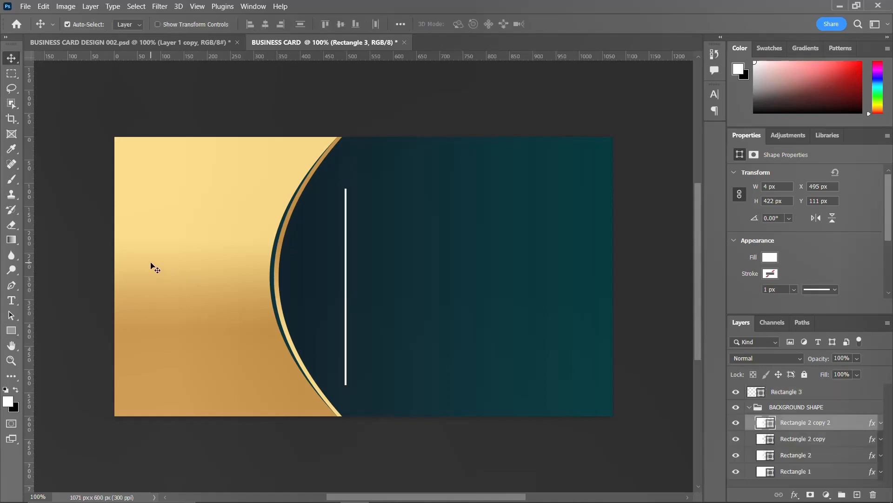
{"action": "right_click", "coordinate": [156, 262]}
{"action": "left_click", "coordinate": [219, 228]}
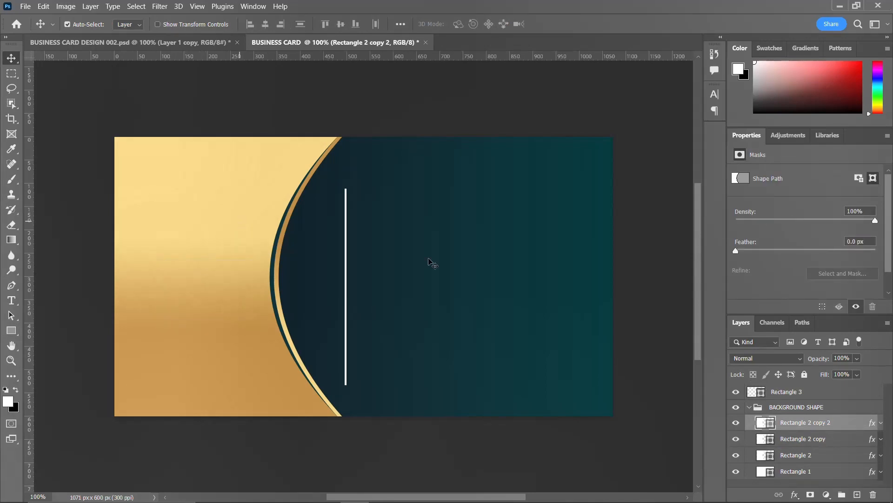
{"action": "right_click", "coordinate": [805, 422]}
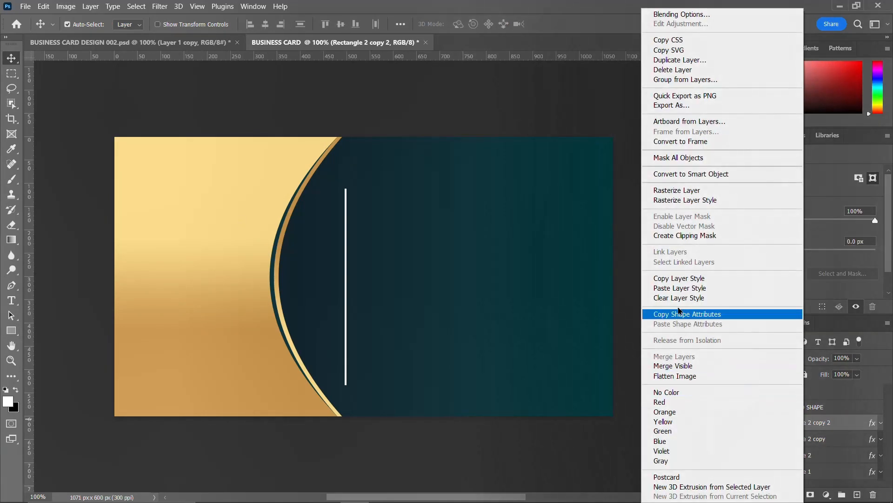
{"action": "left_click", "coordinate": [691, 278]}
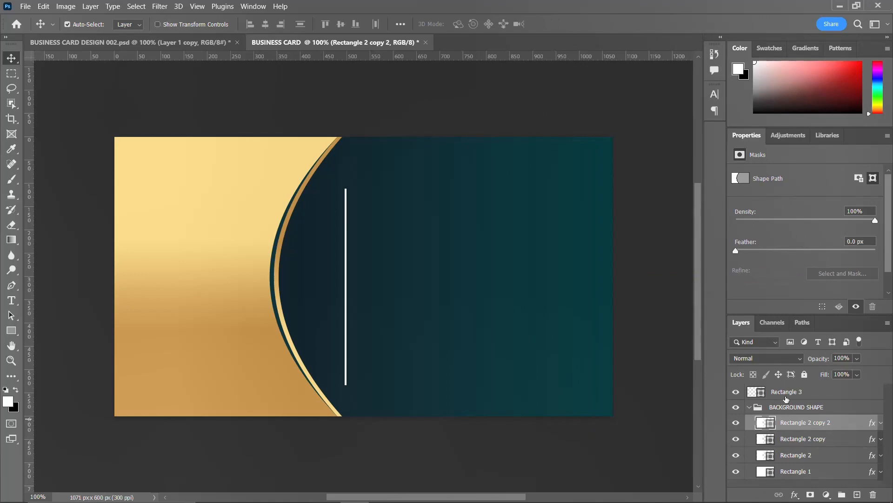
Paste the gold gradient style onto Rectangle 3 and round its corners to 2 px.
{"action": "left_click", "coordinate": [751, 407]}
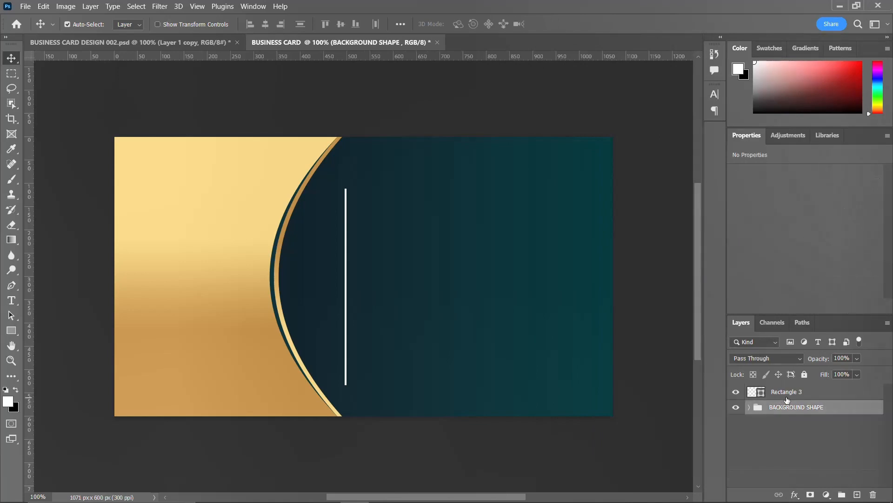
{"action": "left_click", "coordinate": [790, 394]}
{"action": "right_click", "coordinate": [789, 394]}
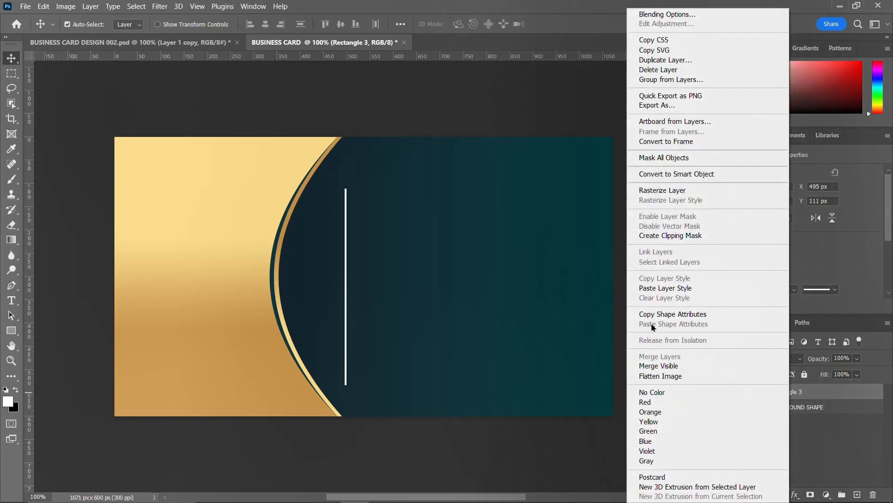
{"action": "left_click", "coordinate": [671, 289]}
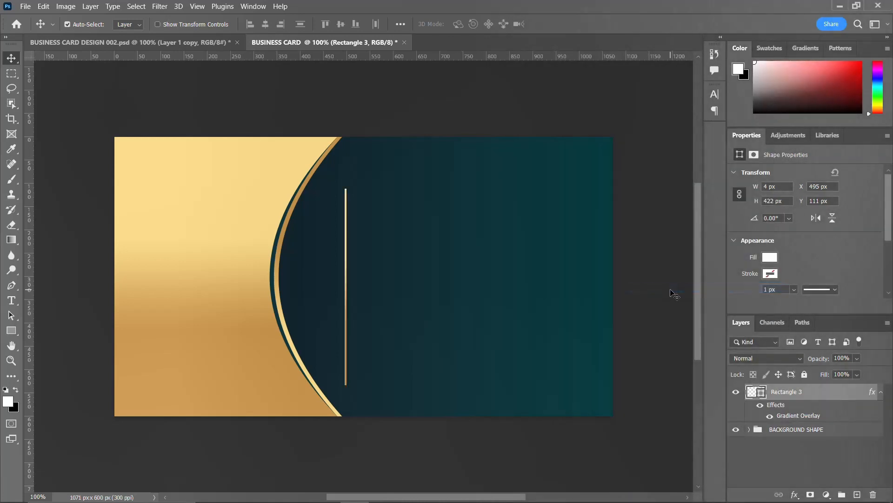
{"action": "scroll", "coordinate": [787, 270], "scroll_direction": "down", "scroll_amount": 3}
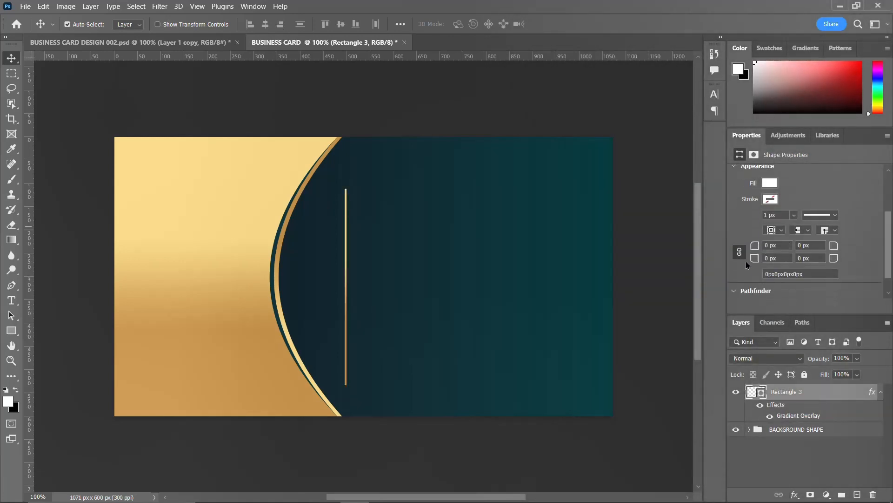
{"action": "left_click", "coordinate": [757, 246]}
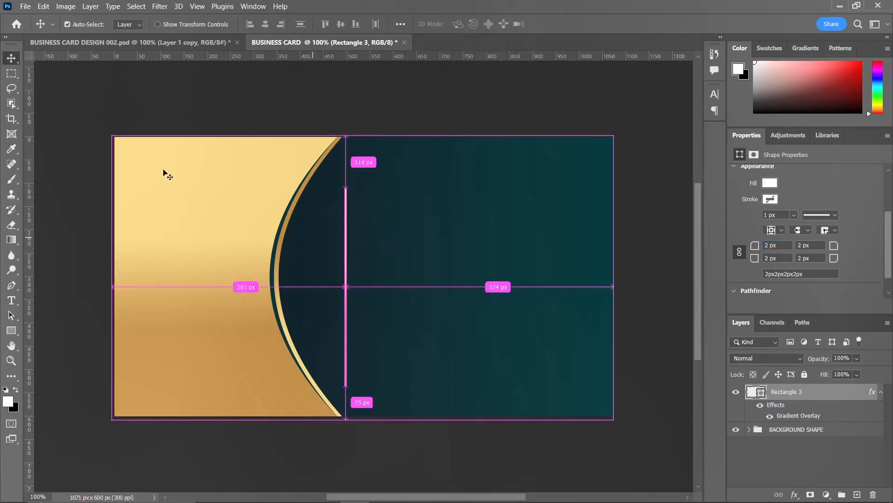
Create a New Guide Layout of 8 columns, 5 rows and 20 px margins, then select the canvas.
{"action": "left_click", "coordinate": [197, 6]}
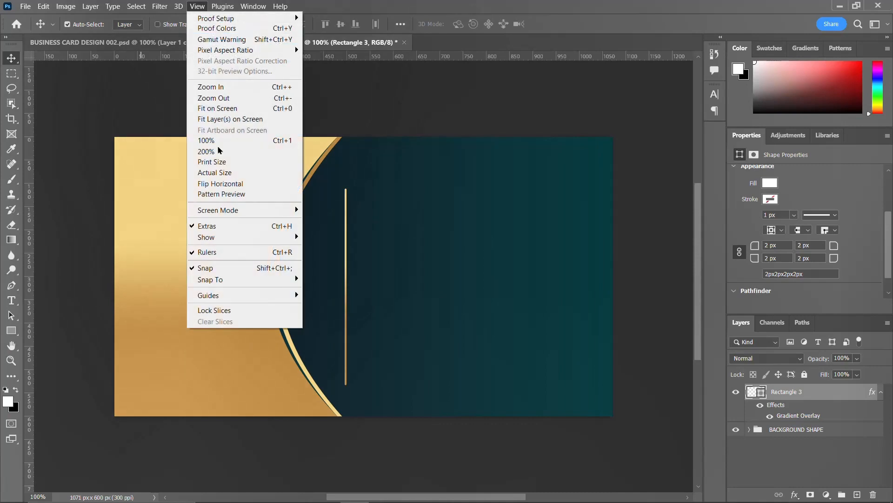
{"action": "mouse_move", "coordinate": [243, 299]}
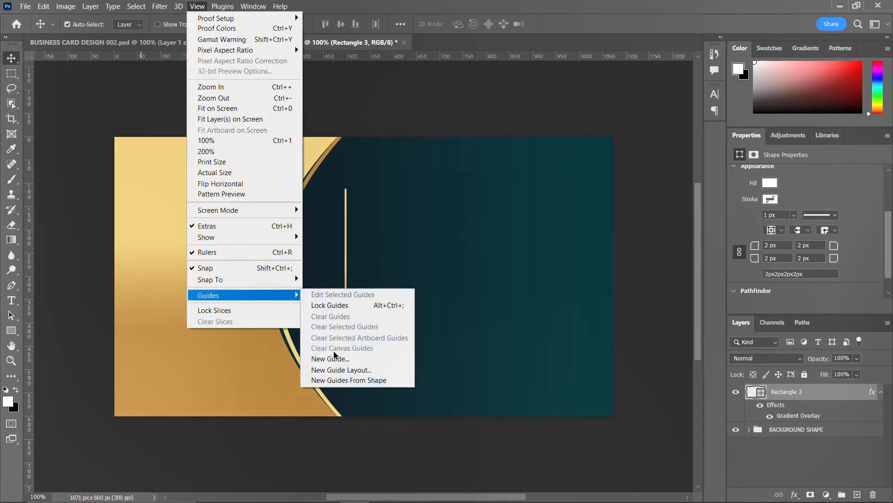
{"action": "left_click", "coordinate": [342, 370]}
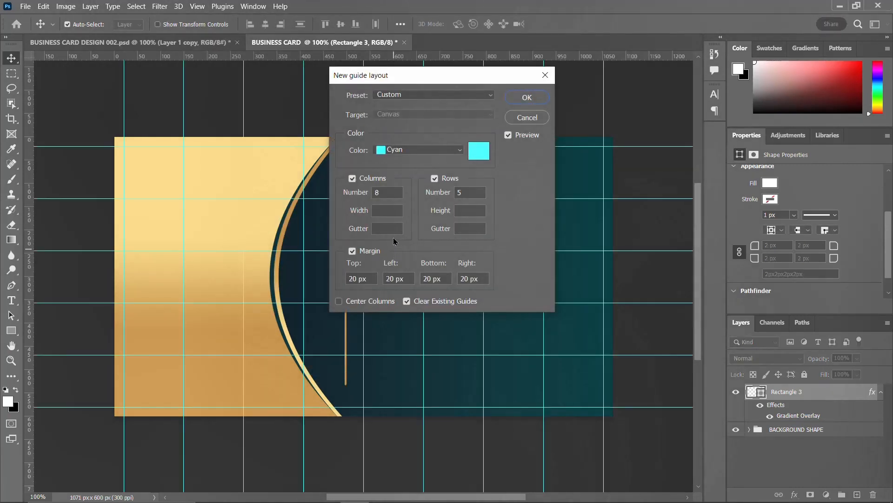
{"action": "left_click", "coordinate": [528, 98]}
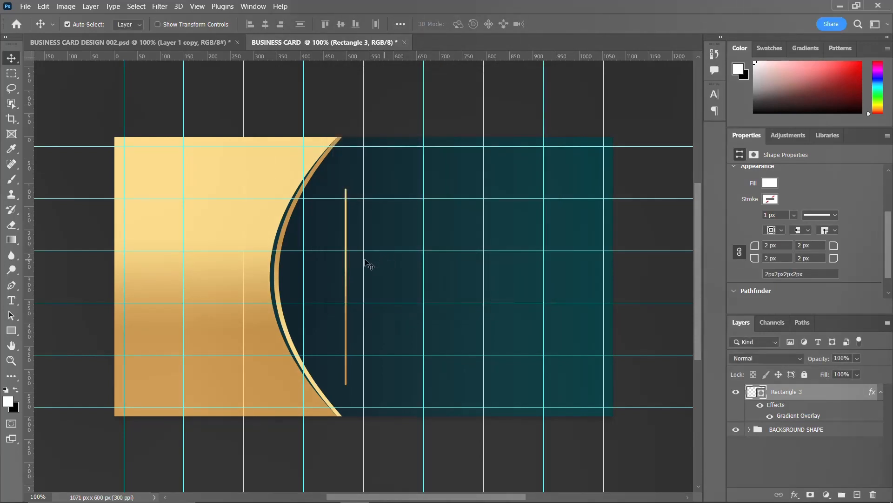
{"action": "key", "text": "ctrl"}
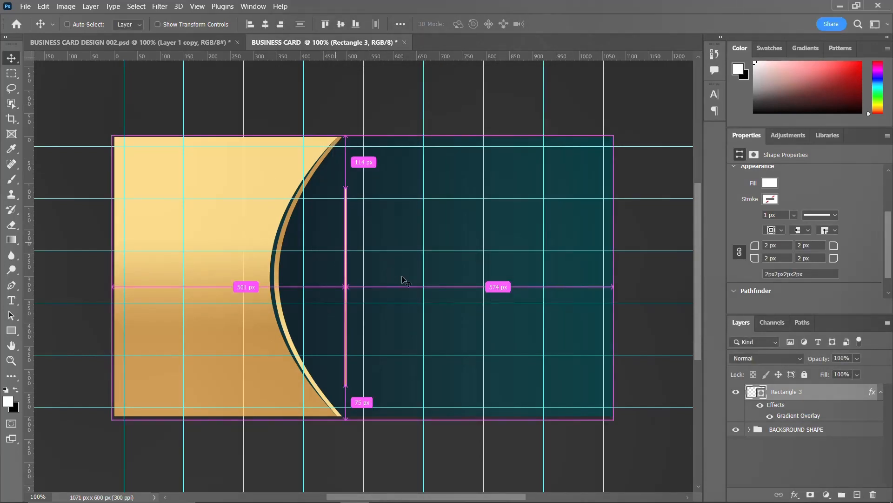
{"action": "key", "text": "ctrl+a"}
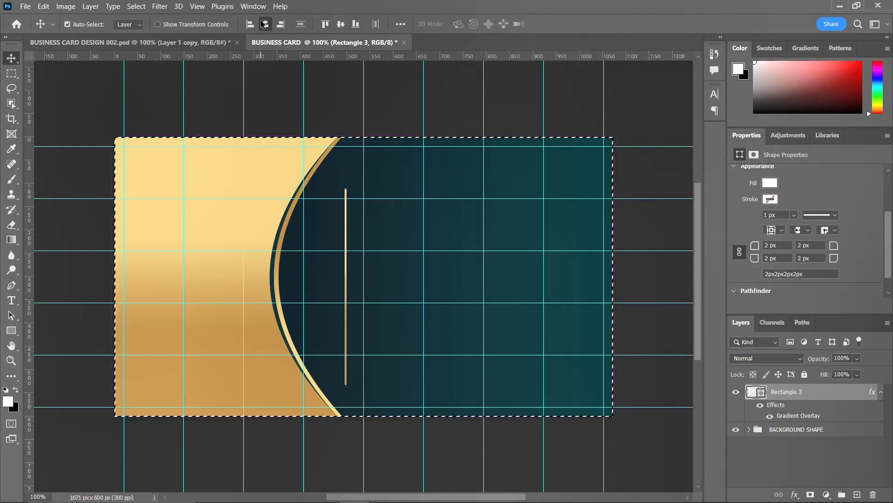
Centre the gold bar horizontally and vertically on the card, then deselect.
{"action": "left_click", "coordinate": [264, 24]}
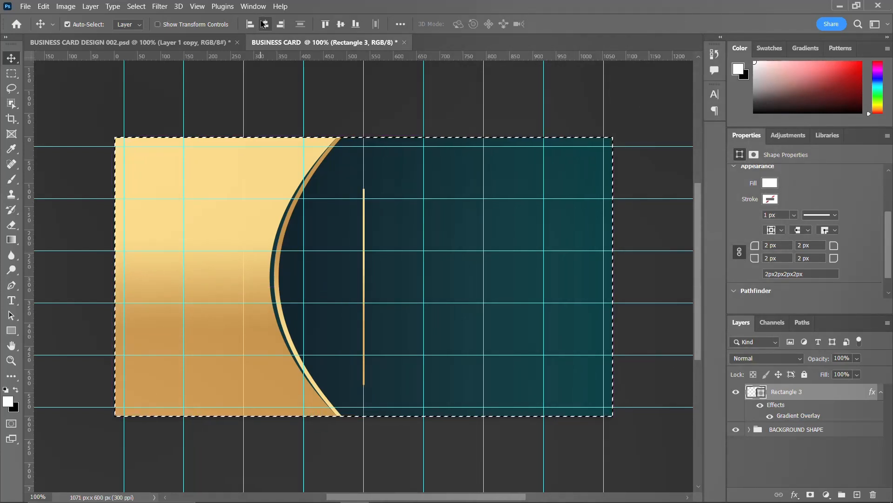
{"action": "left_click", "coordinate": [337, 26]}
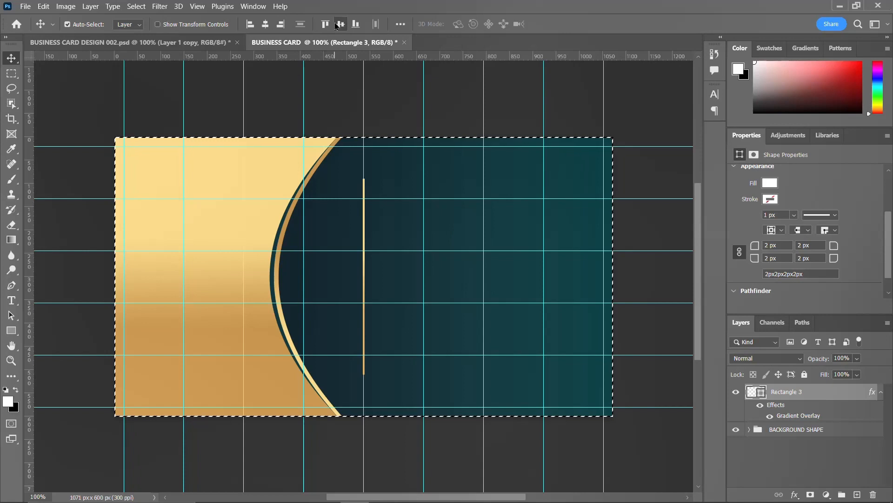
{"action": "key", "text": "ctrl+d"}
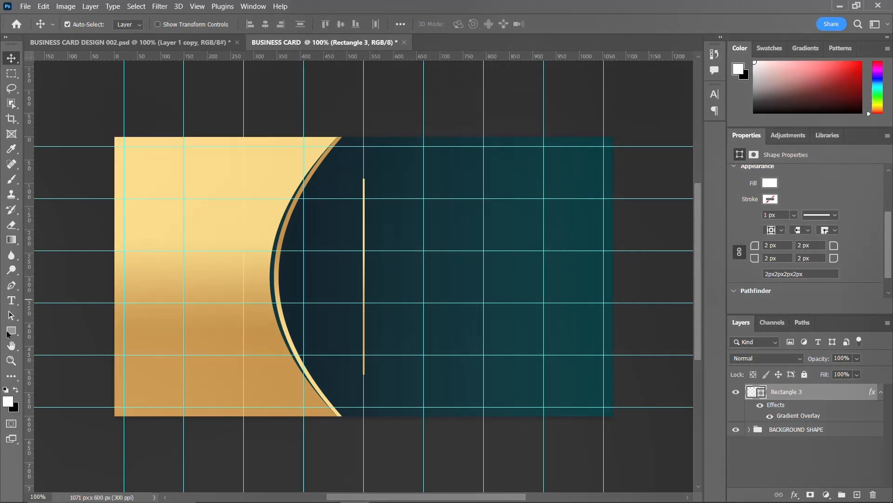
Type the cardholder's full name as a text layer right of the bar's top.
{"action": "left_click", "coordinate": [11, 301]}
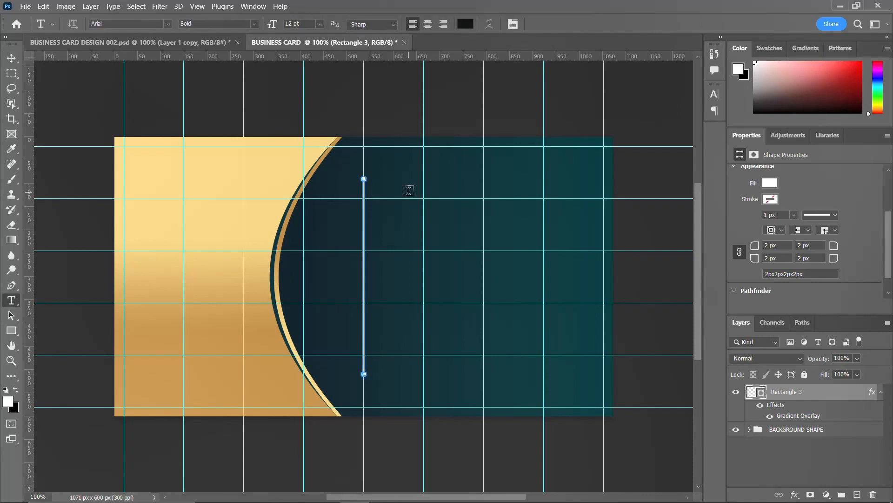
{"action": "left_click", "coordinate": [408, 191]}
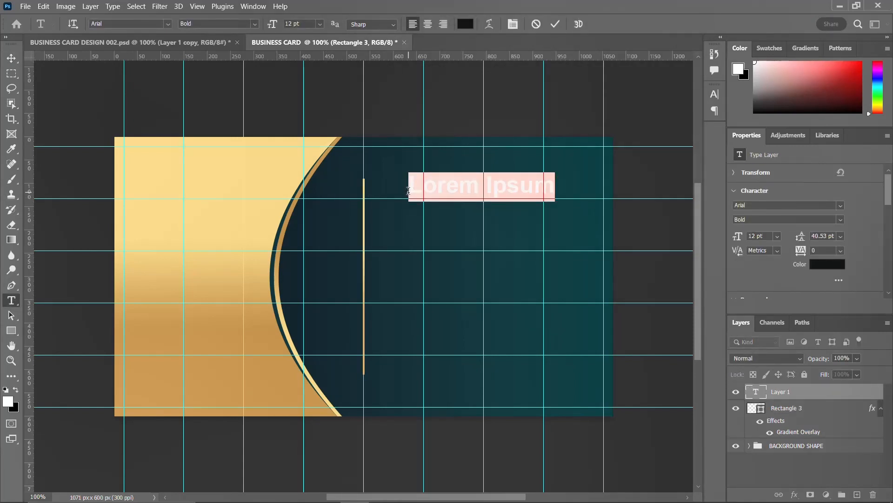
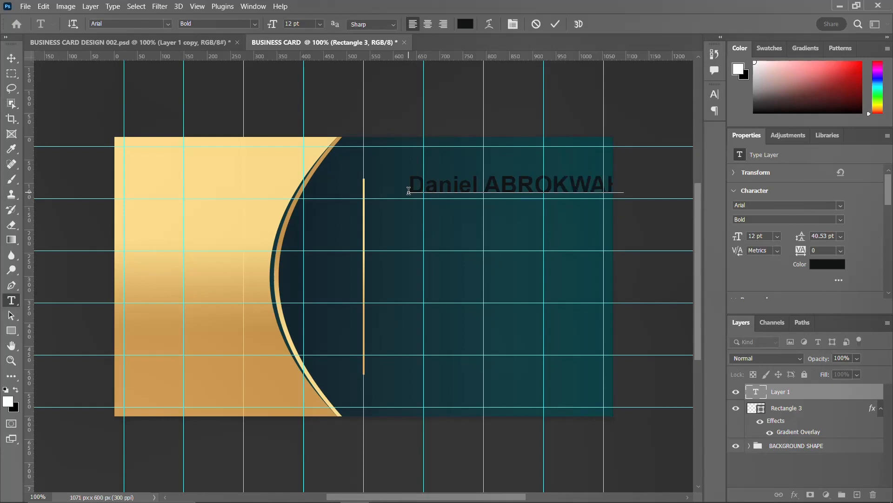
{"action": "key", "text": "ctrl+Return"}
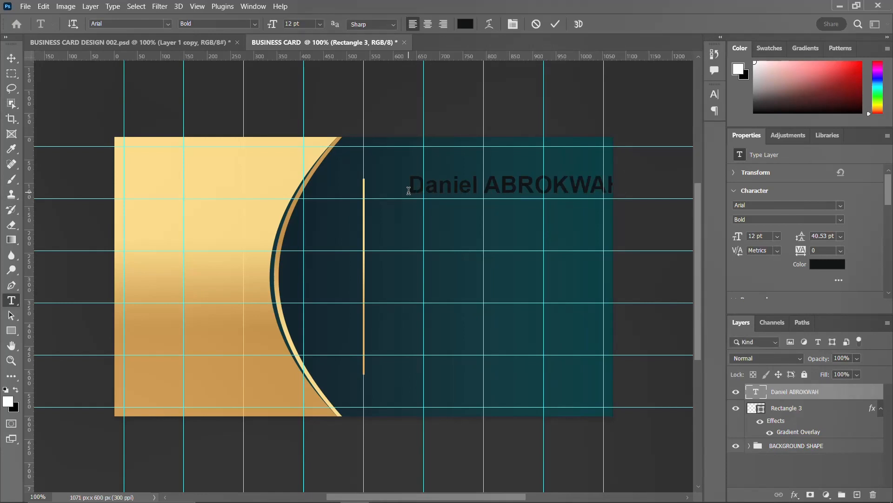
Move the name beside the gold line and scale it to about 73%.
{"action": "key", "text": "ctrl+t"}
{"action": "left_click_drag", "start_coordinate": [531, 187], "coordinate": [503, 190]}
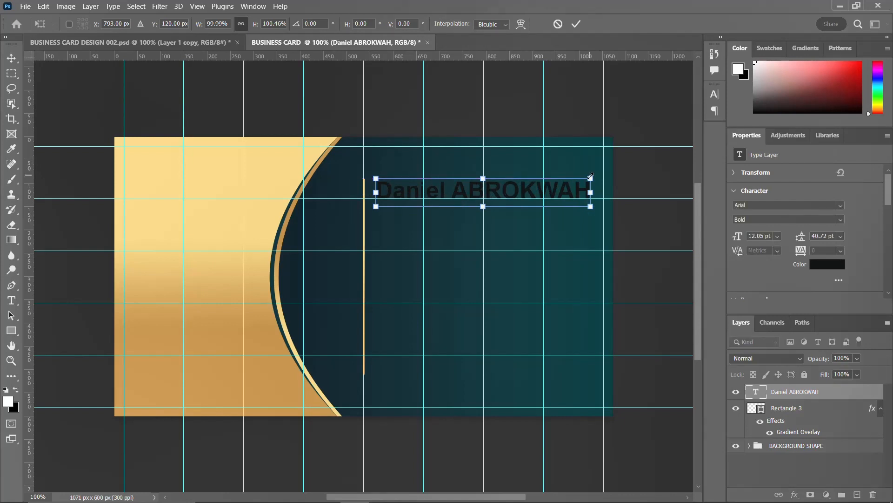
{"action": "left_click_drag", "start_coordinate": [590, 172], "coordinate": [507, 194]}
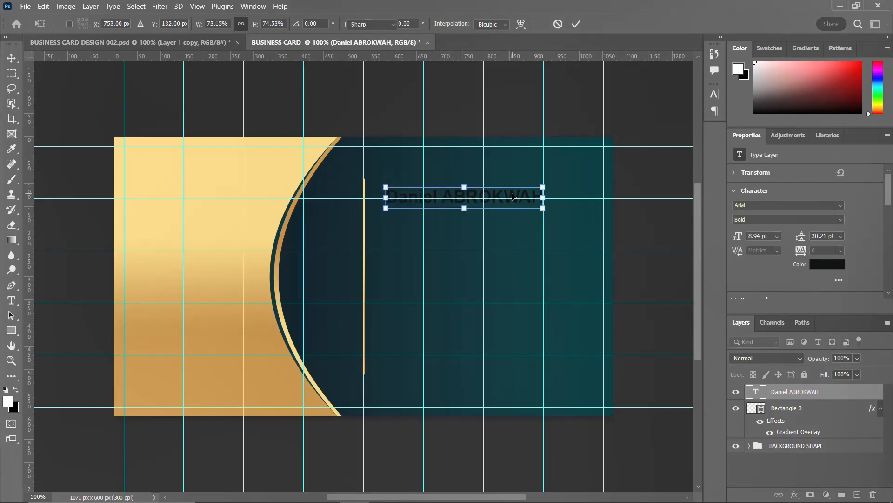
{"action": "key", "text": "Return"}
{"action": "key", "text": "t"}
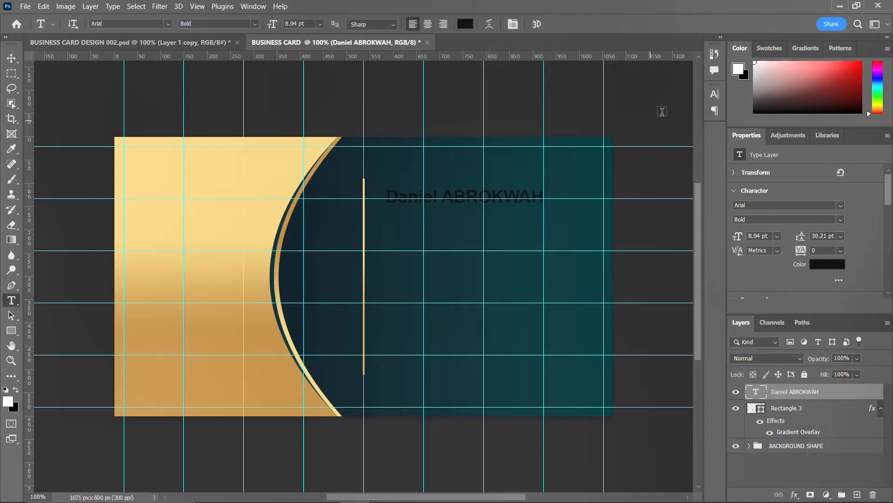
Paste the gold gradient style onto the name layer and duplicate it downward.
{"action": "right_click", "coordinate": [854, 396]}
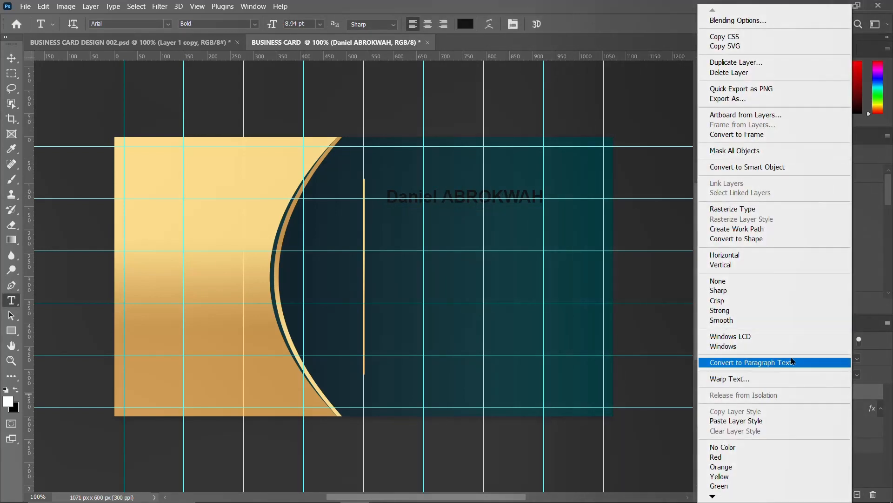
{"action": "left_click", "coordinate": [732, 421]}
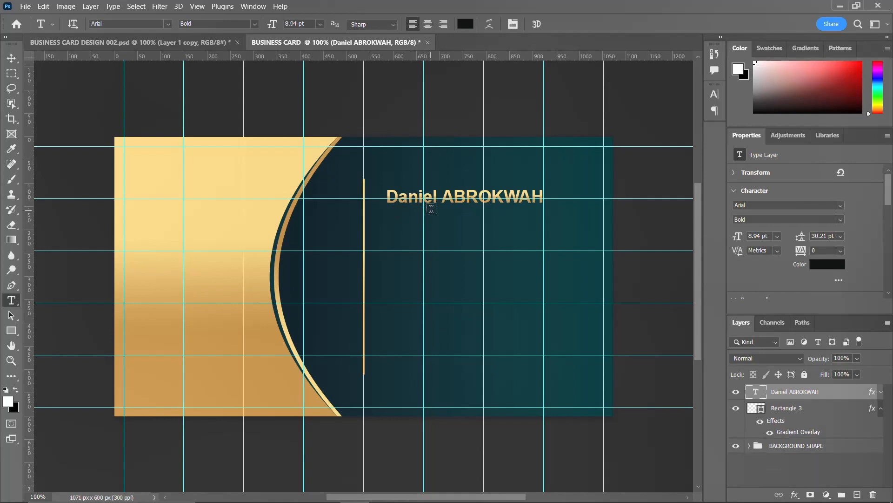
{"action": "key", "text": "ctrl+j"}
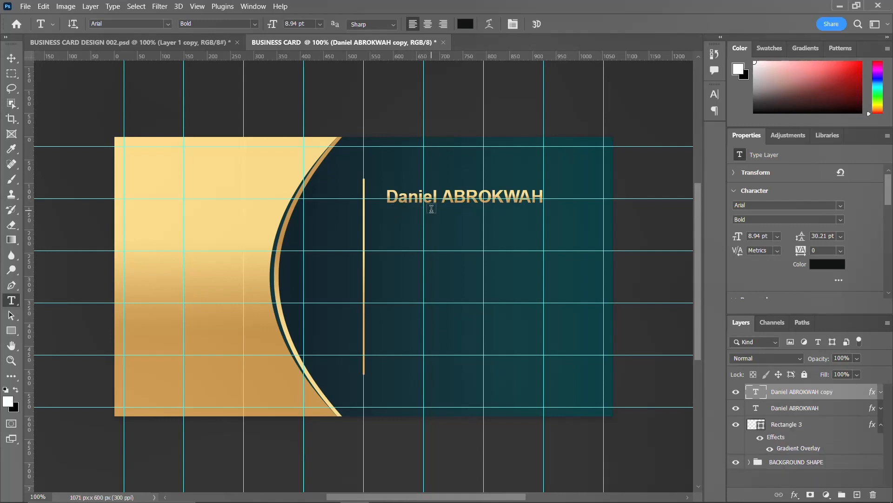
{"action": "key", "text": "v"}
{"action": "key", "text": "Down"}
{"action": "key", "text": "Down"}
{"action": "key", "text": "Down"}
{"action": "key", "text": "Down"}
{"action": "key", "text": "Down"}
{"action": "key", "text": "Down"}
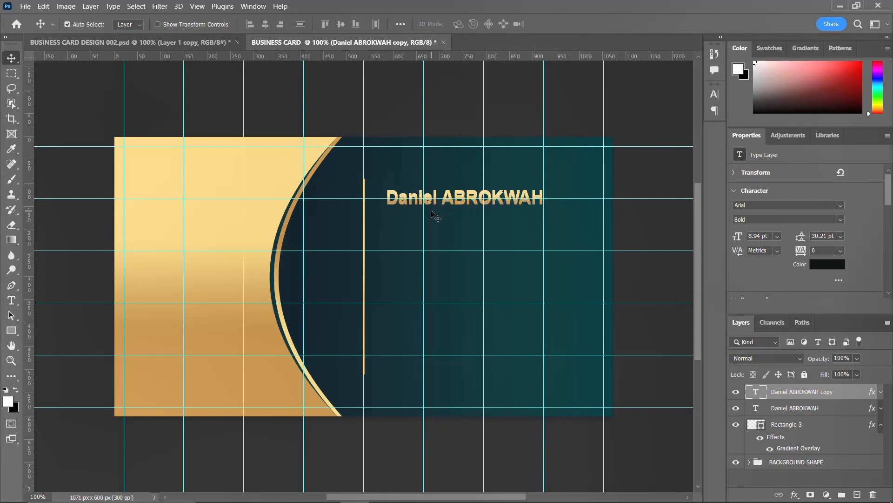
{"action": "key", "text": "Down"}
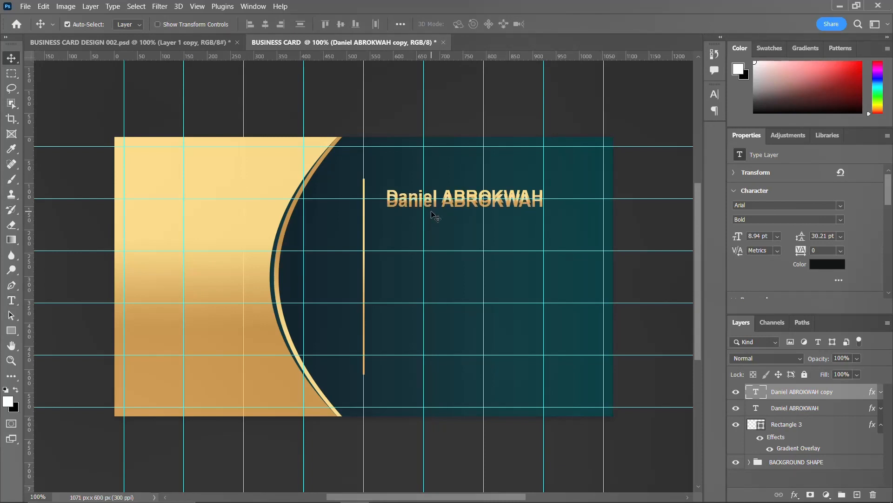
Place the copy just below the name and retype it as 'graphic designer'.
{"action": "key", "text": "ctrl+minus"}
{"action": "key", "text": "ctrl+minus"}
{"action": "key", "text": "ctrl+minus"}
{"action": "key", "text": "ctrl+minus"}
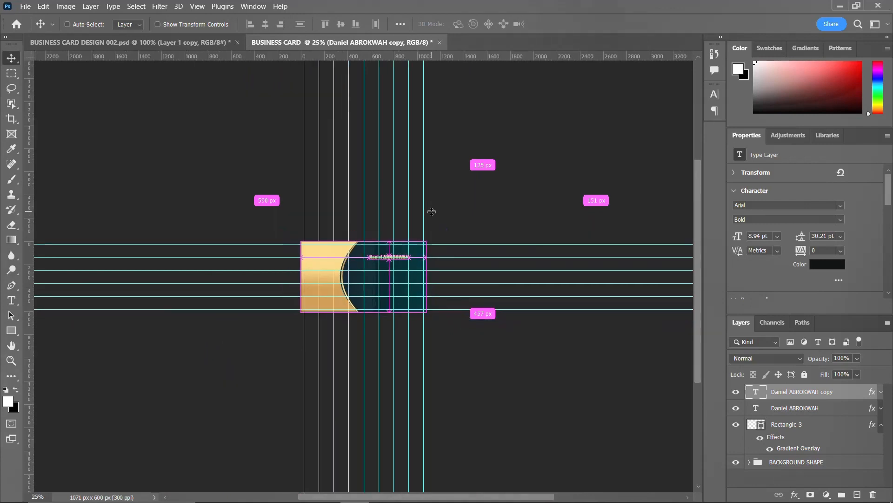
{"action": "key", "text": "shift+Down"}
{"action": "key", "text": "shift+Down"}
{"action": "key", "text": "shift+Down"}
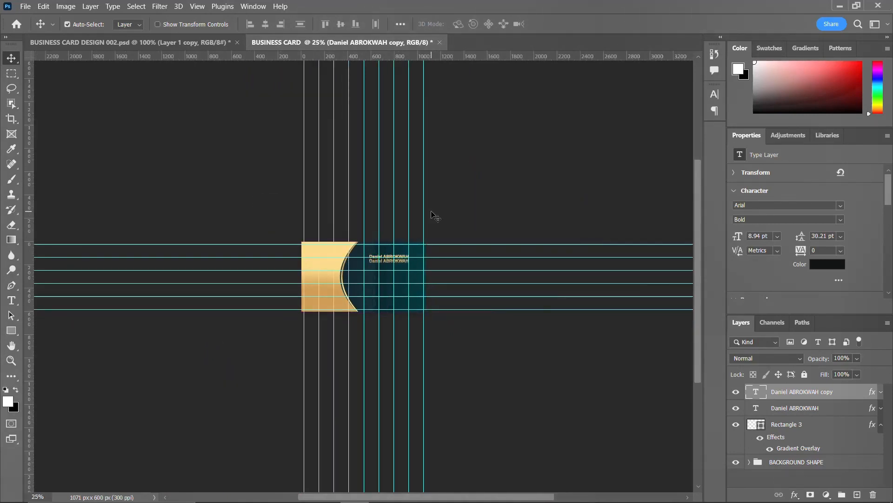
{"action": "key", "text": "ctrl+plus"}
{"action": "key", "text": "ctrl+plus"}
{"action": "key", "text": "ctrl+plus"}
{"action": "key", "text": "ctrl+plus"}
{"action": "key", "text": "ctrl+plus"}
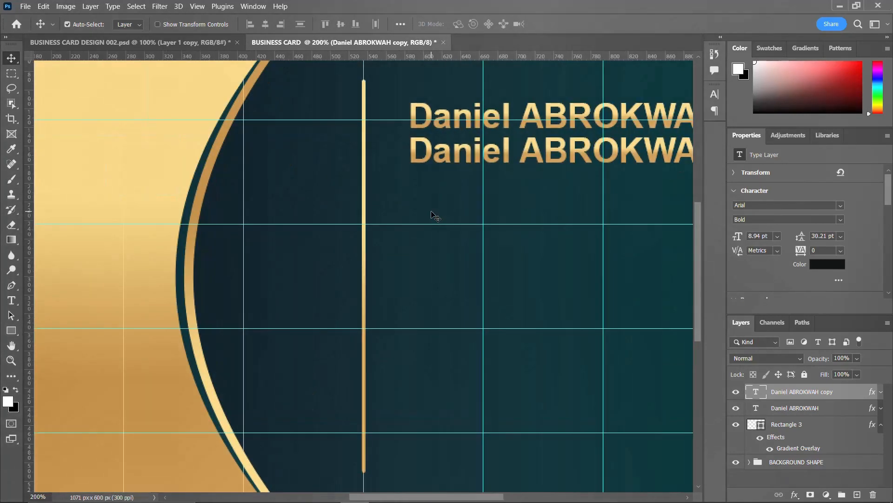
{"action": "key", "text": "ctrl+minus"}
{"action": "key", "text": "ctrl+minus"}
{"action": "key", "text": "ctrl+minus"}
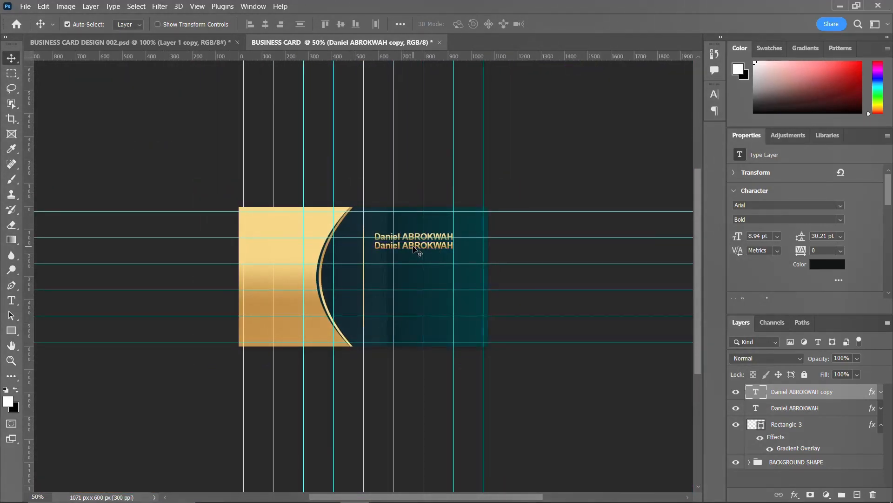
{"action": "double_click", "coordinate": [416, 246]}
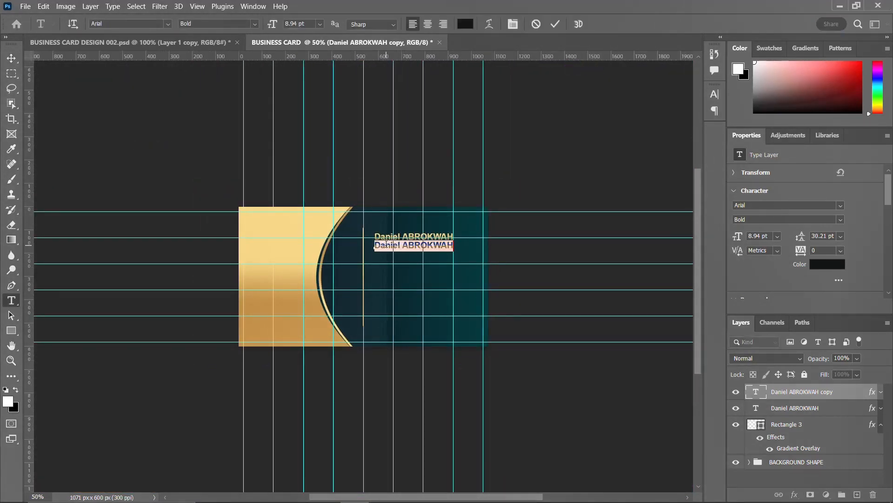
{"action": "type", "text": "graphic designer"}
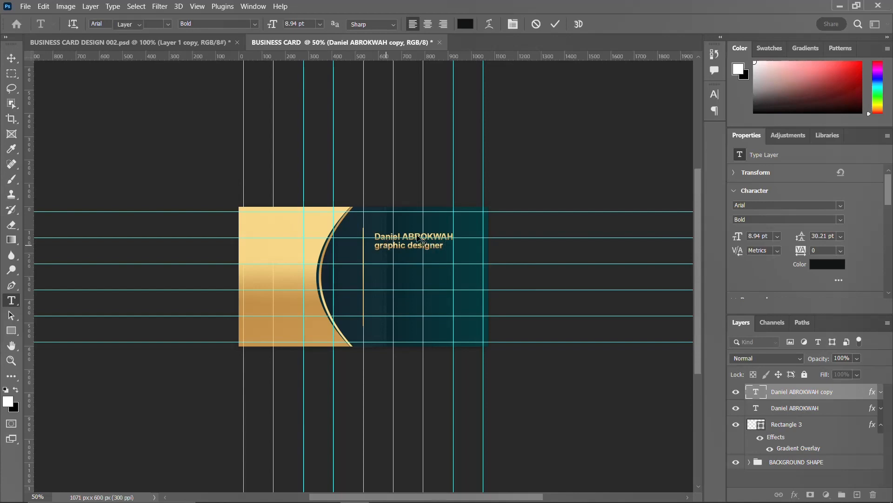
{"action": "key", "text": "ctrl+Return"}
Set the title to Regular weight, All Caps, 8 pt in the Character panel.
{"action": "left_click", "coordinate": [716, 94]}
{"action": "left_click", "coordinate": [604, 126]}
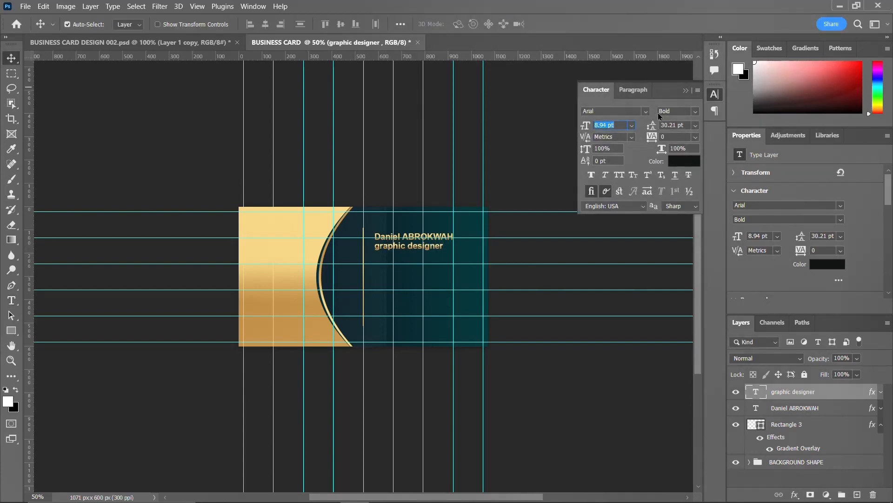
{"action": "left_click", "coordinate": [698, 112]}
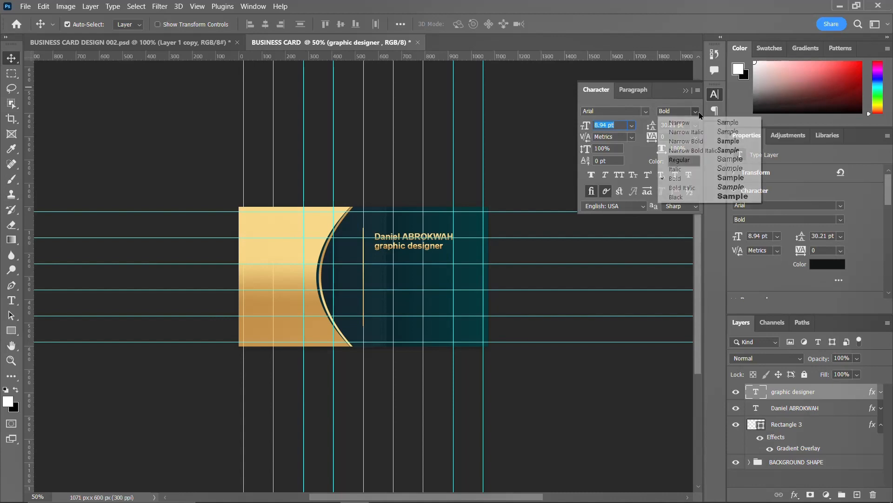
{"action": "left_click", "coordinate": [684, 160]}
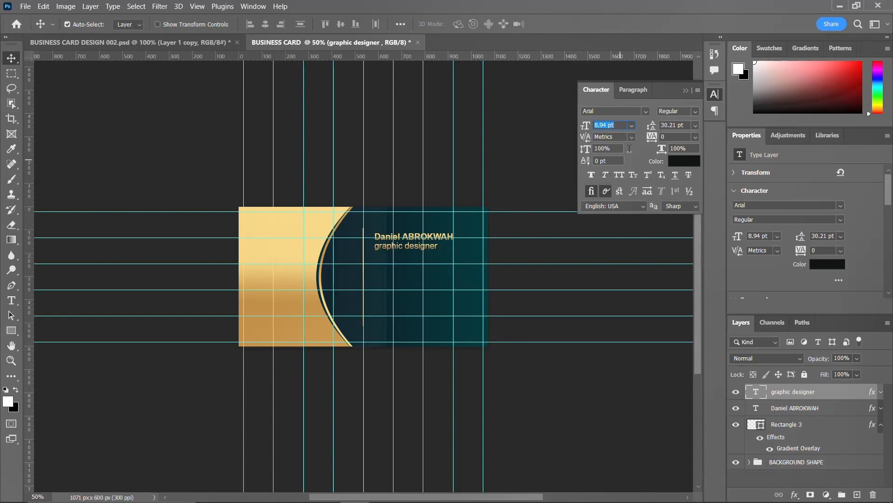
{"action": "left_click", "coordinate": [620, 175]}
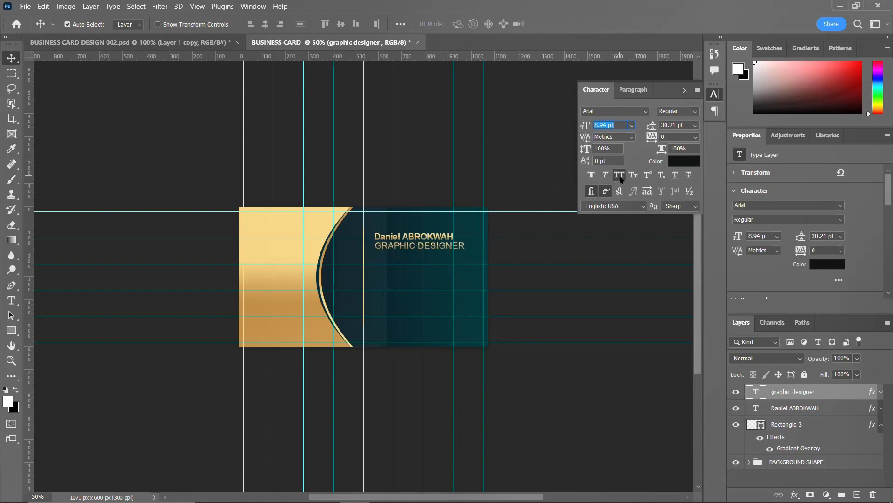
{"action": "type", "text": "8"}
{"action": "key", "text": "Return"}
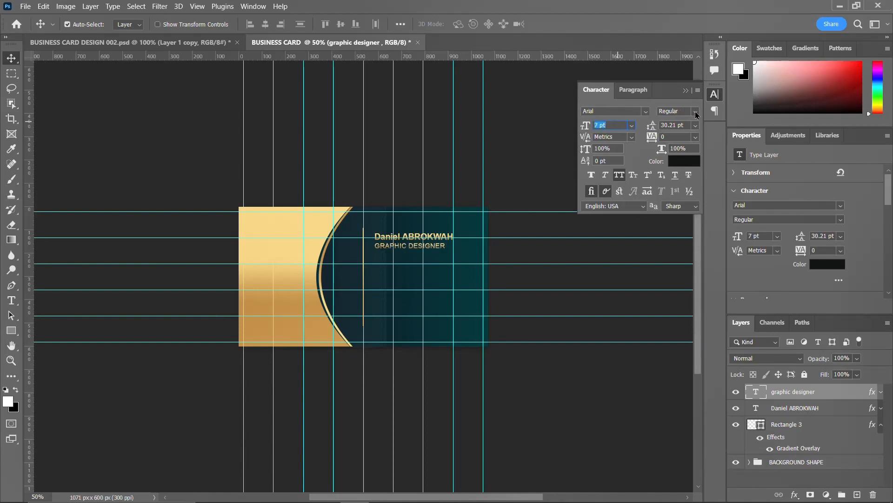
Switch the title to Arial Narrow, 7 pt, tracking 80, and nudge it up.
{"action": "left_click", "coordinate": [696, 112]}
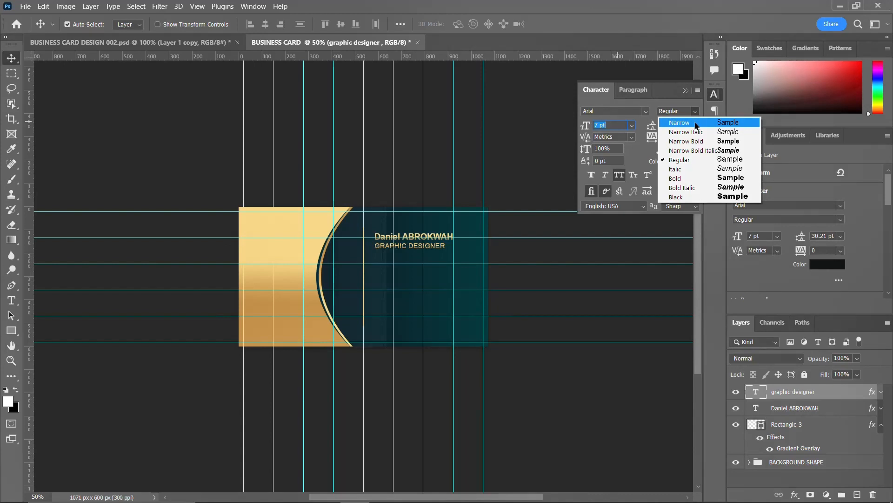
{"action": "left_click", "coordinate": [696, 124]}
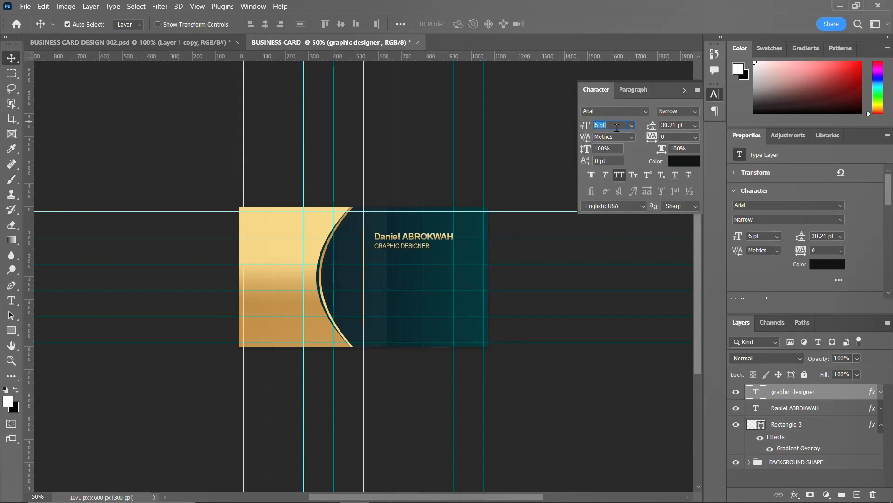
{"action": "key", "text": "Up"}
{"action": "left_click_drag", "start_coordinate": [657, 137], "coordinate": [652, 138]}
{"action": "left_click", "coordinate": [719, 99]}
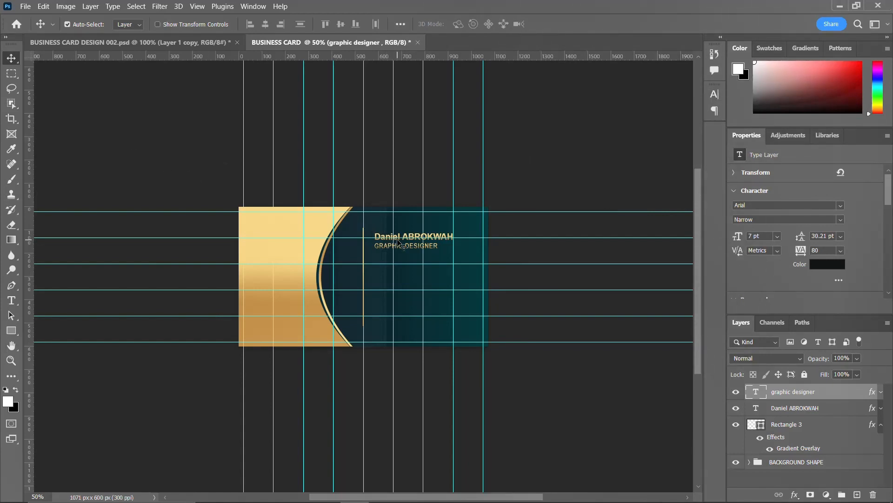
{"action": "key", "text": "Up"}
{"action": "key", "text": "Up"}
{"action": "key", "text": "Up"}
{"action": "key", "text": "Up"}
Draw a thin 59 × 8 px white bar right after the GRAPHIC DESIGNER title.
{"action": "left_click", "coordinate": [12, 330]}
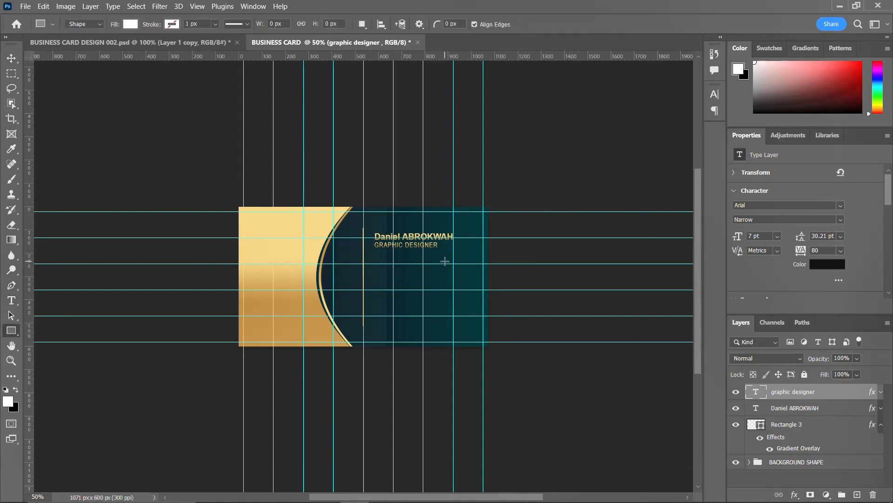
{"action": "mouse_move", "coordinate": [440, 245]}
{"action": "left_mouse_down"}
{"action": "mouse_move", "coordinate": [472, 249]}
{"action": "mouse_move", "coordinate": [456, 246]}
{"action": "left_mouse_up"}
{"action": "left_click", "coordinate": [13, 60]}
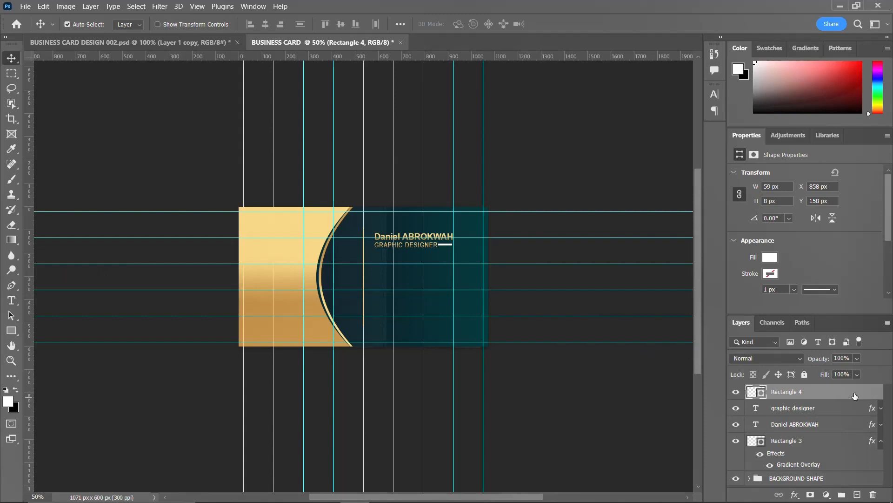
{"action": "left_click", "coordinate": [13, 331]}
{"action": "right_click", "coordinate": [13, 332]}
{"action": "left_click", "coordinate": [66, 342]}
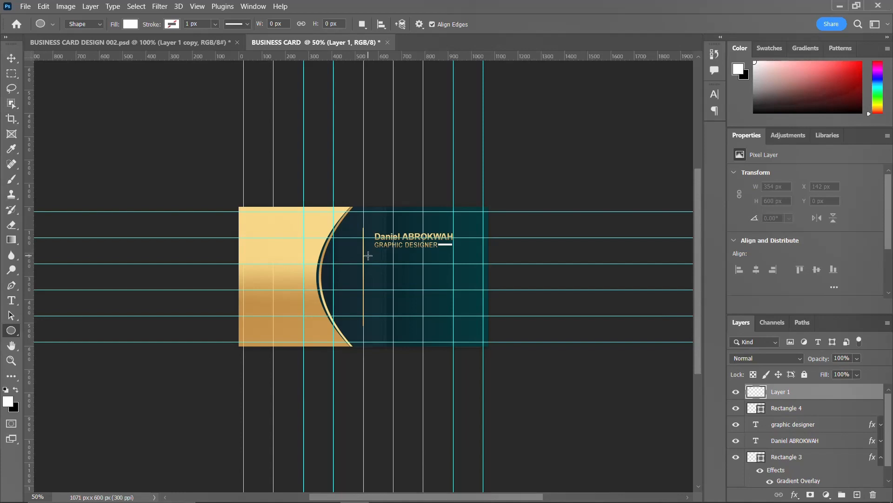
Draw a small circle and give it the copied gold gradient style.
{"action": "left_click_drag", "start_coordinate": [368, 256], "coordinate": [382, 268]}
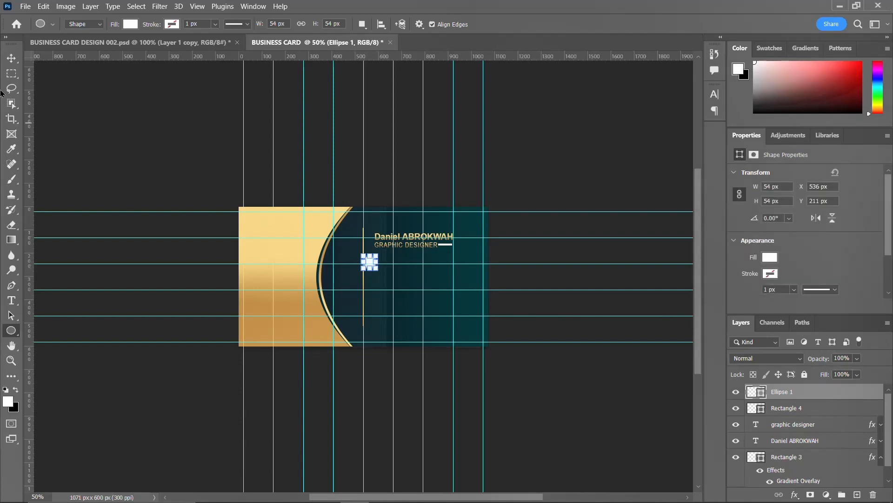
{"action": "right_click", "coordinate": [839, 392]}
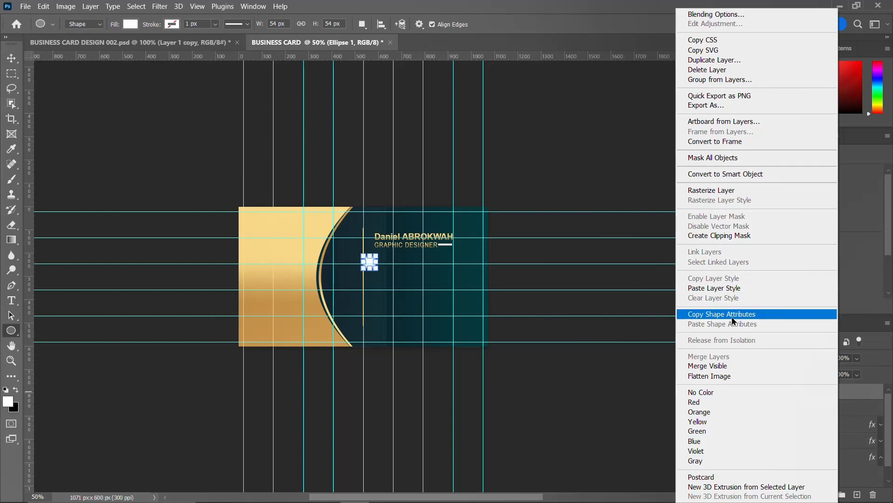
{"action": "left_click", "coordinate": [736, 289]}
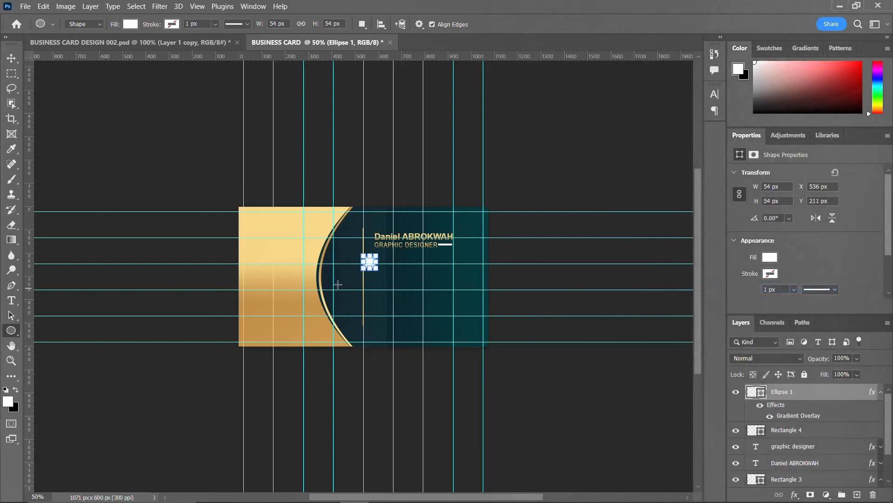
Give the pngwing.com (41) phone icon the gold style and centre it on the top circle.
{"action": "left_click", "coordinate": [12, 58]}
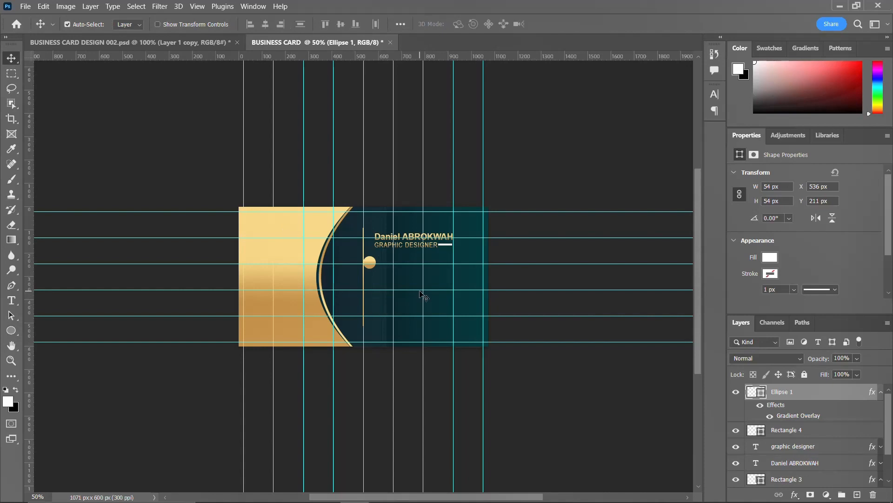
{"action": "left_click", "coordinate": [796, 438]}
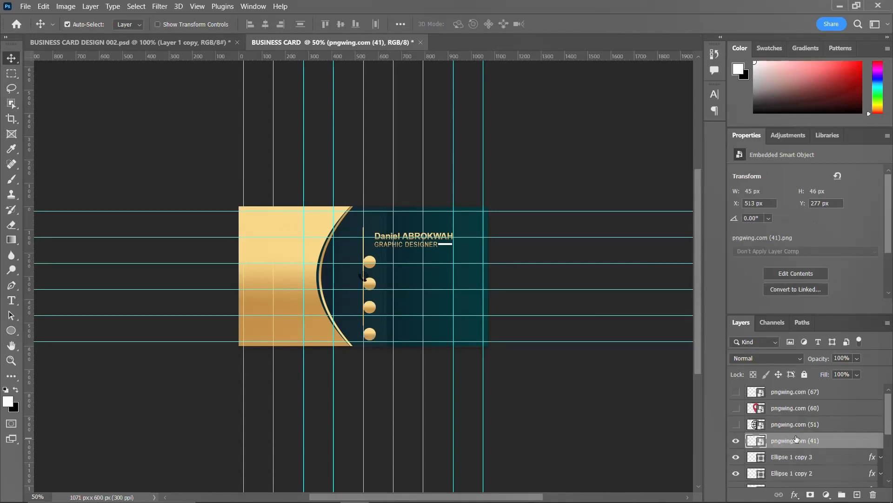
{"action": "right_click", "coordinate": [833, 440]}
{"action": "left_click", "coordinate": [720, 343]}
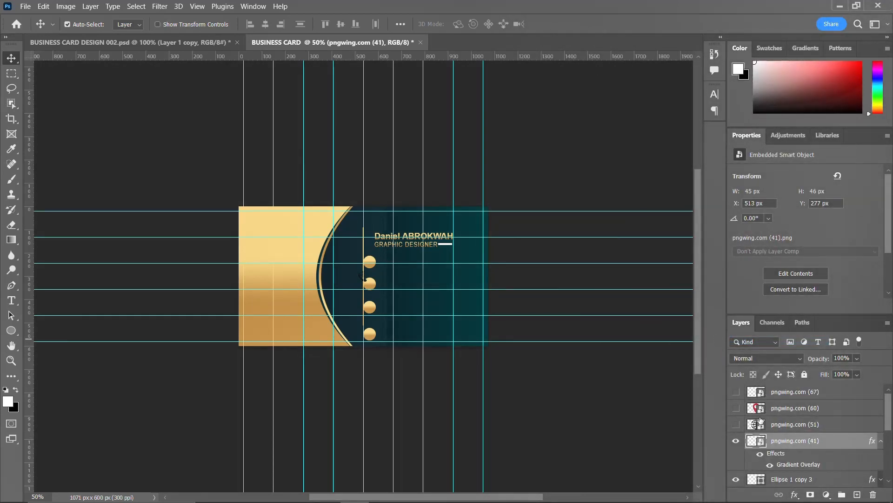
{"action": "left_click", "coordinate": [879, 442]}
{"action": "scroll", "coordinate": [763, 431], "scroll_direction": "down", "scroll_amount": 3}
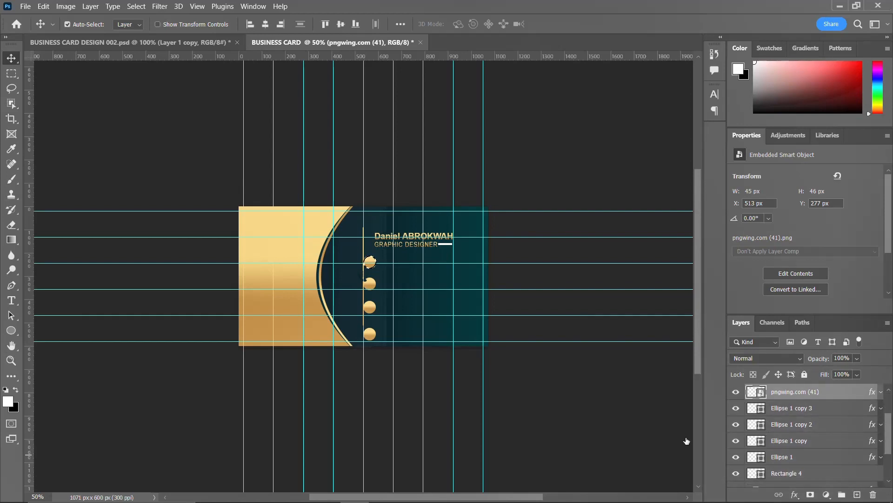
{"action": "left_click", "coordinate": [265, 25]}
{"action": "left_click", "coordinate": [341, 25]}
Shrink the phone icon to 37 × 38 px so it sits inside the top circle.
{"action": "key", "text": "ctrl"}
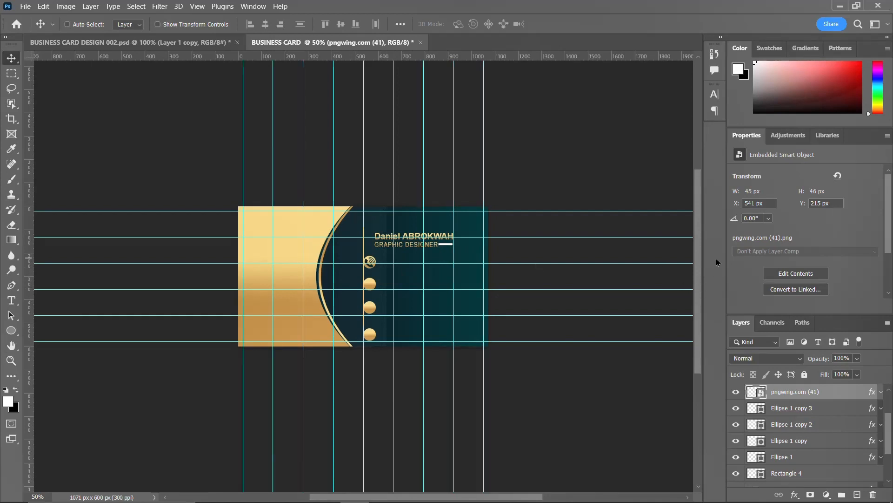
{"action": "key", "text": "ctrl+plus"}
{"action": "key", "text": "ctrl+plus"}
{"action": "key", "text": "ctrl+plus"}
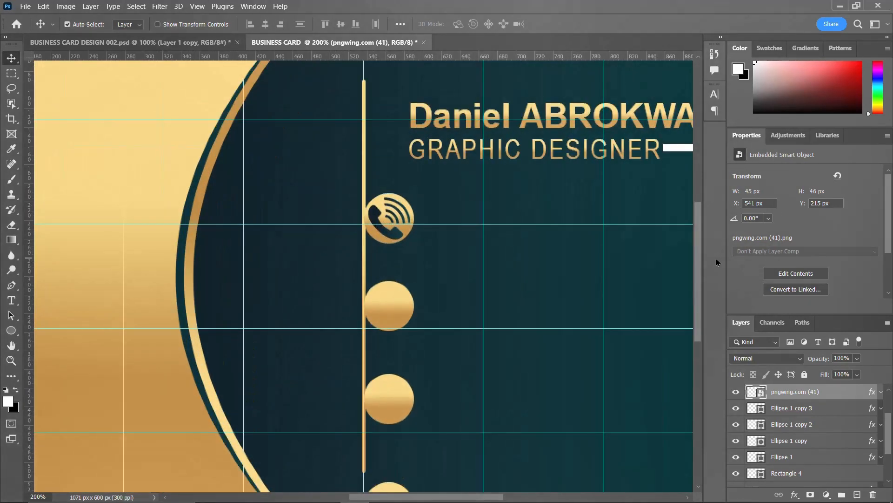
{"action": "key", "text": "ctrl+t"}
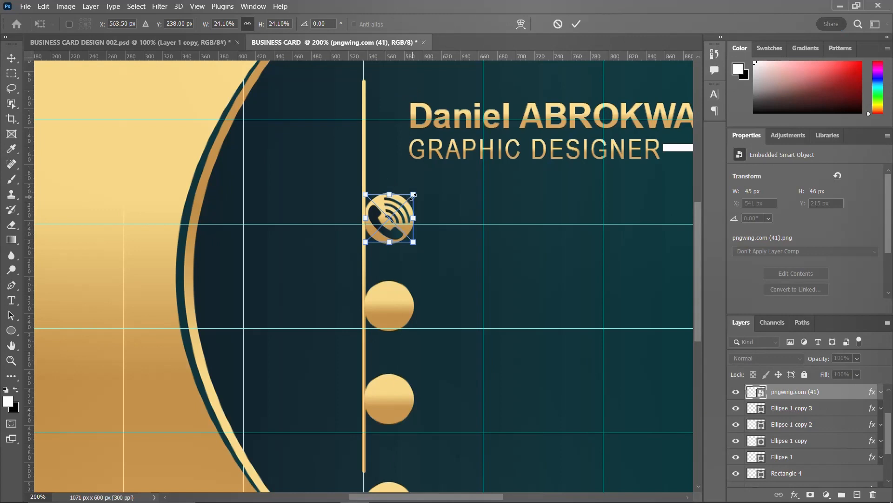
{"action": "left_click_drag", "start_coordinate": [412, 194], "coordinate": [410, 198]}
{"action": "key", "text": "Return"}
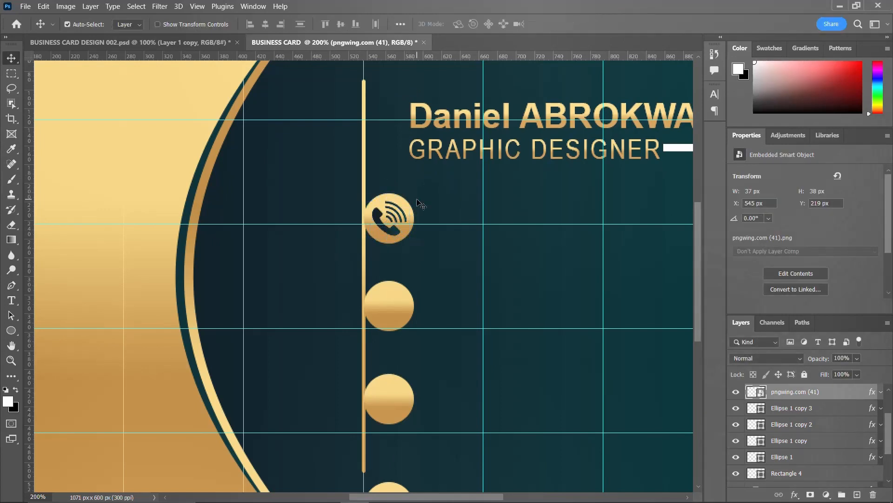
{"action": "key", "text": "ctrl+minus"}
{"action": "key", "text": "ctrl+minus"}
{"action": "key", "text": "ctrl+minus"}
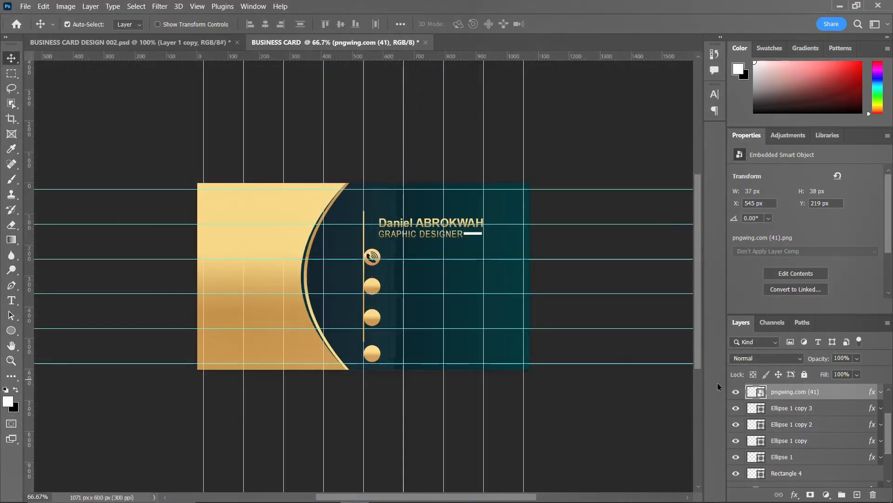
{"action": "scroll", "coordinate": [767, 410], "scroll_direction": "up", "scroll_amount": 1}
{"action": "scroll", "coordinate": [767, 409], "scroll_direction": "up", "scroll_amount": 1}
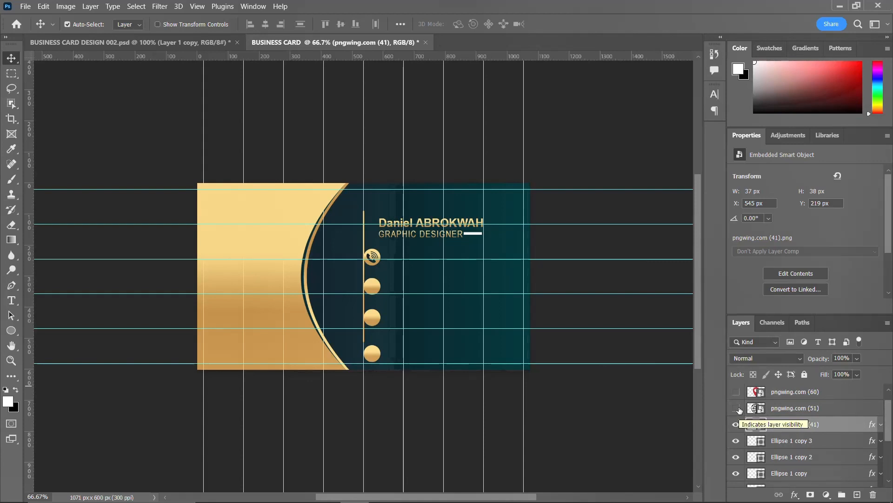
{"action": "scroll", "coordinate": [740, 410], "scroll_direction": "up", "scroll_amount": 1}
Show the pngwing.com (67) envelope icon and paste the gold gradient style onto it.
{"action": "left_click", "coordinate": [736, 392]}
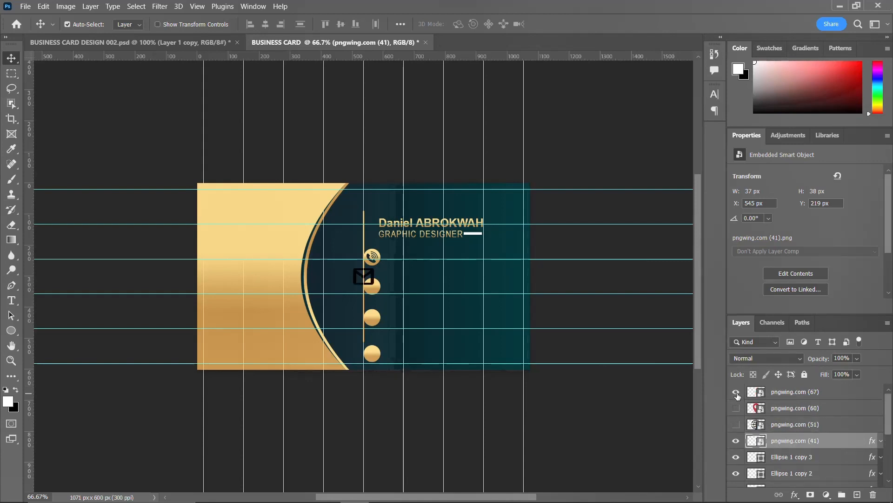
{"action": "left_click", "coordinate": [786, 394]}
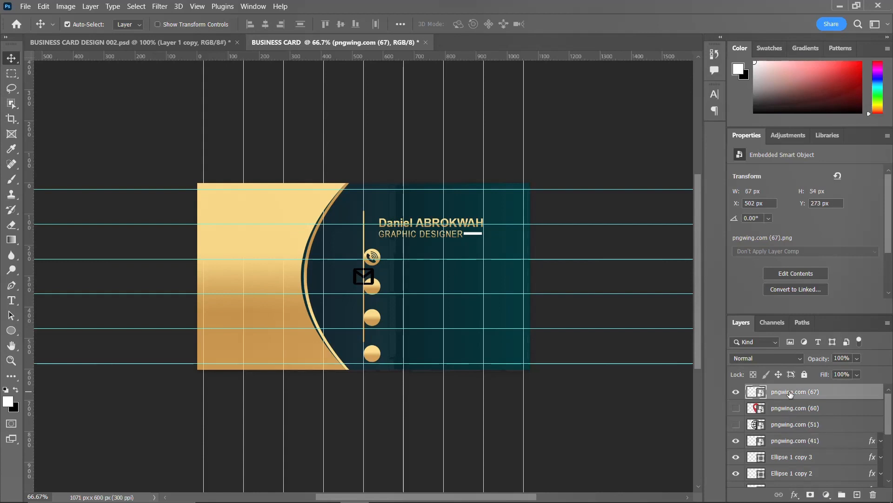
{"action": "right_click", "coordinate": [787, 393]}
{"action": "left_click", "coordinate": [690, 339]}
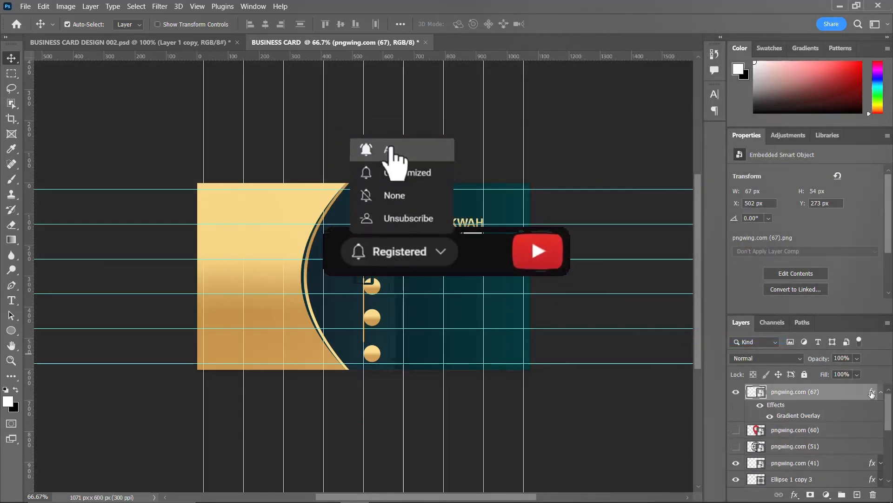
{"action": "scroll", "coordinate": [761, 460], "scroll_direction": "down", "scroll_amount": 2}
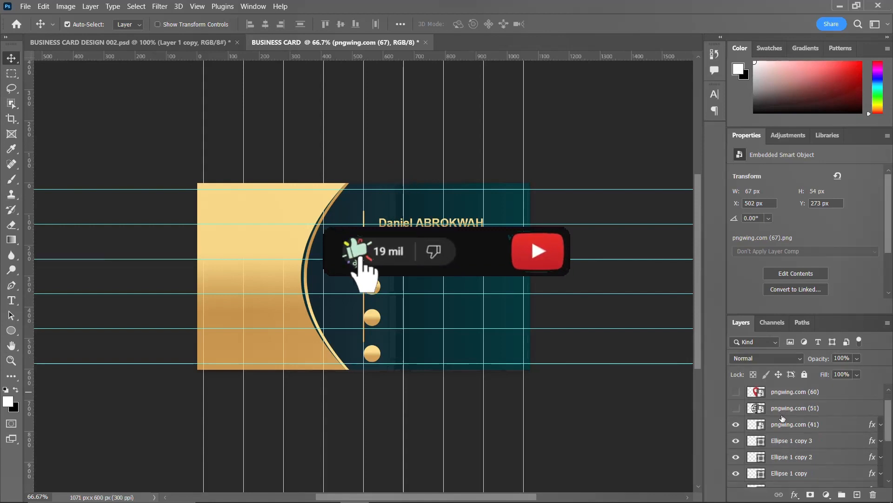
Identify the second circle's layer by toggling circle visibility.
{"action": "left_click", "coordinate": [759, 459]}
{"action": "left_click", "coordinate": [736, 457]}
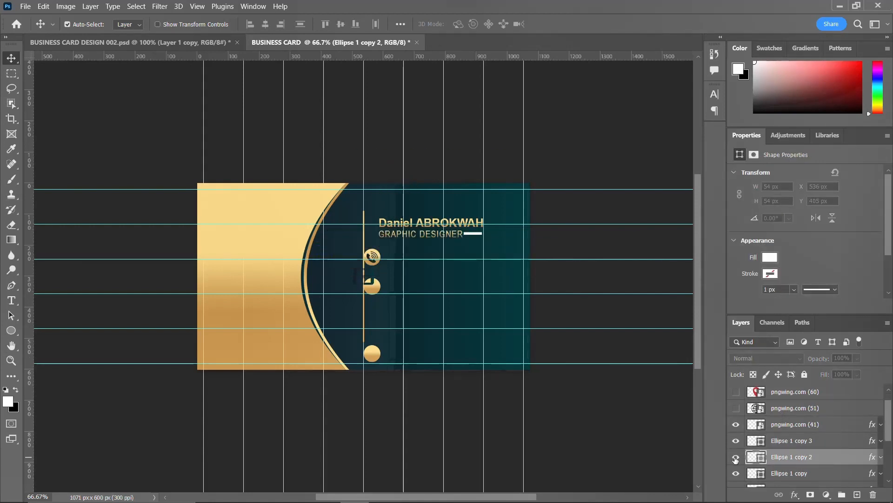
{"action": "left_click", "coordinate": [736, 458]}
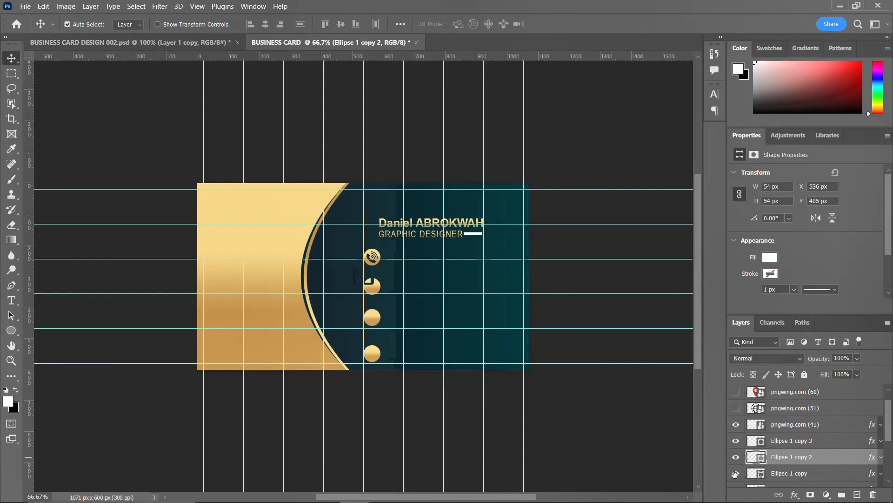
{"action": "left_click", "coordinate": [735, 473]}
{"action": "left_click", "coordinate": [735, 473]}
{"action": "left_click", "coordinate": [794, 474]}
{"action": "scroll", "coordinate": [774, 410], "scroll_direction": "up", "scroll_amount": 1}
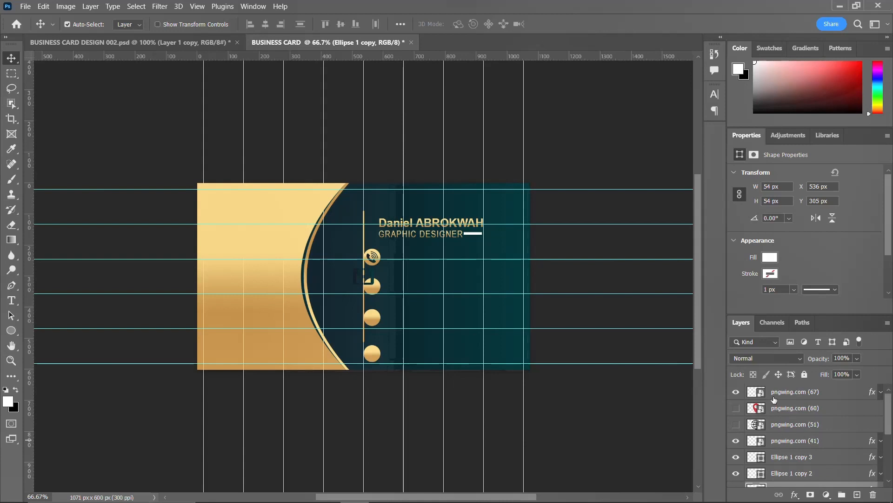
Centre the envelope icon on the second circle using its loaded selection.
{"action": "left_click", "coordinate": [780, 392]}
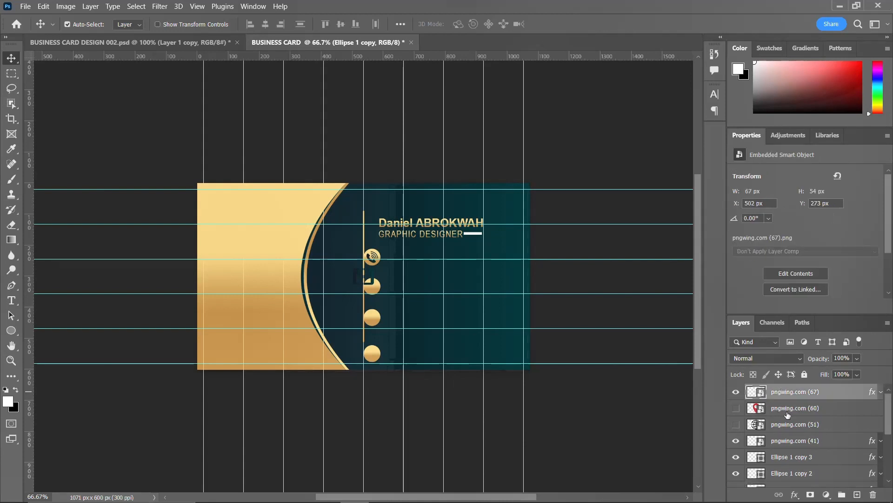
{"action": "scroll", "coordinate": [790, 431], "scroll_direction": "down", "scroll_amount": 3}
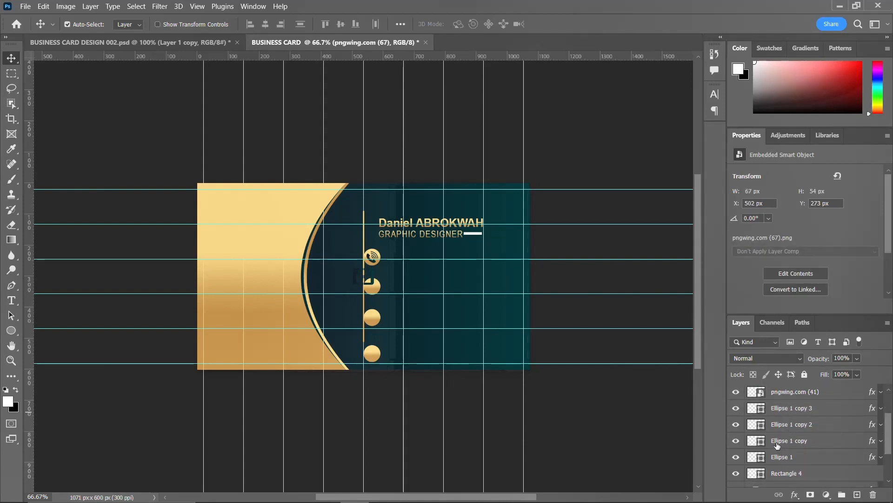
{"action": "key", "text": "ctrl"}
{"action": "left_click", "coordinate": [753, 441], "text": "ctrl"}
{"action": "left_click", "coordinate": [269, 25]}
{"action": "left_click", "coordinate": [340, 24]}
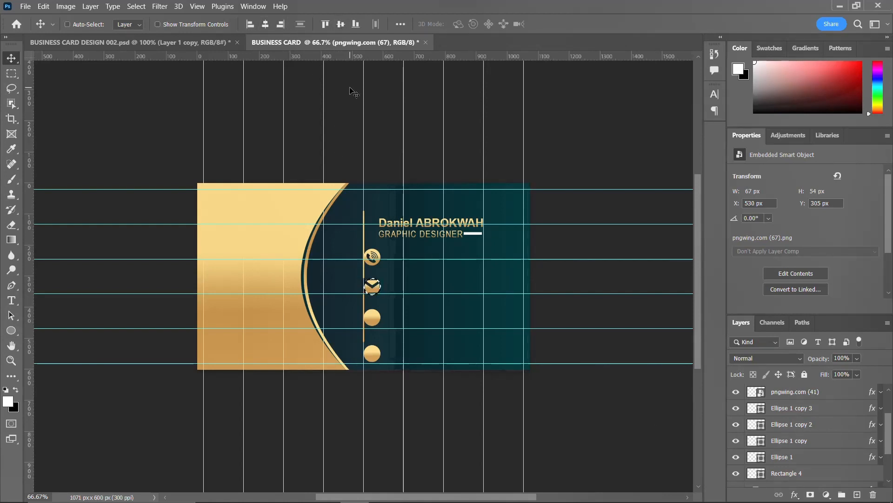
{"action": "key", "text": "ctrl+d"}
Resize the envelope icon to 33 × 26 px to fit the circle.
{"action": "scroll", "coordinate": [787, 396], "scroll_direction": "up", "scroll_amount": 1}
{"action": "scroll", "coordinate": [787, 396], "scroll_direction": "up", "scroll_amount": 1}
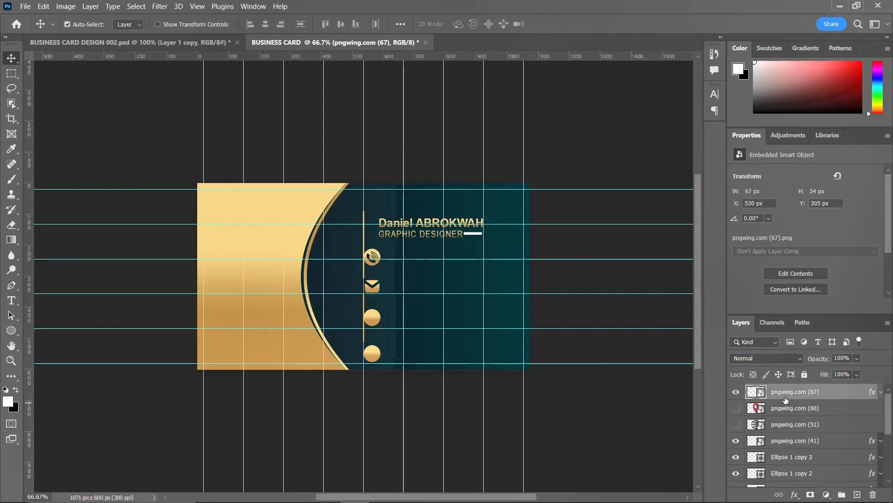
{"action": "key", "text": "ctrl+t"}
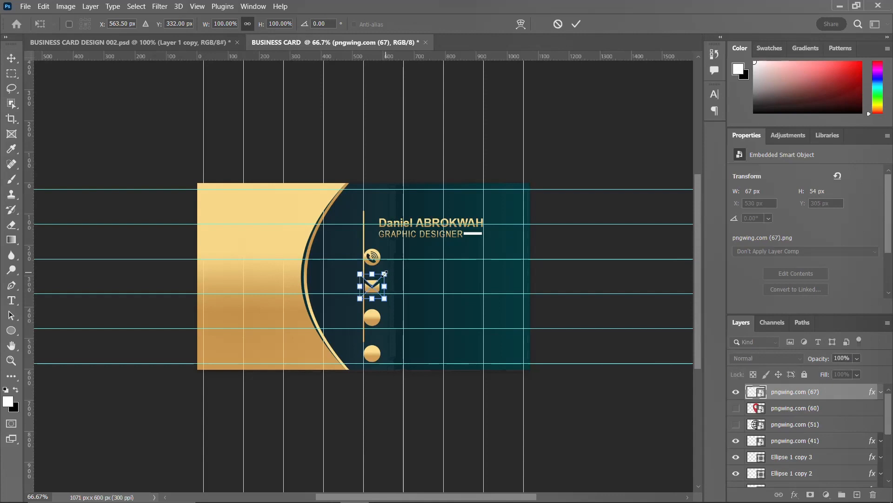
{"action": "left_click_drag", "start_coordinate": [384, 274], "coordinate": [382, 286]}
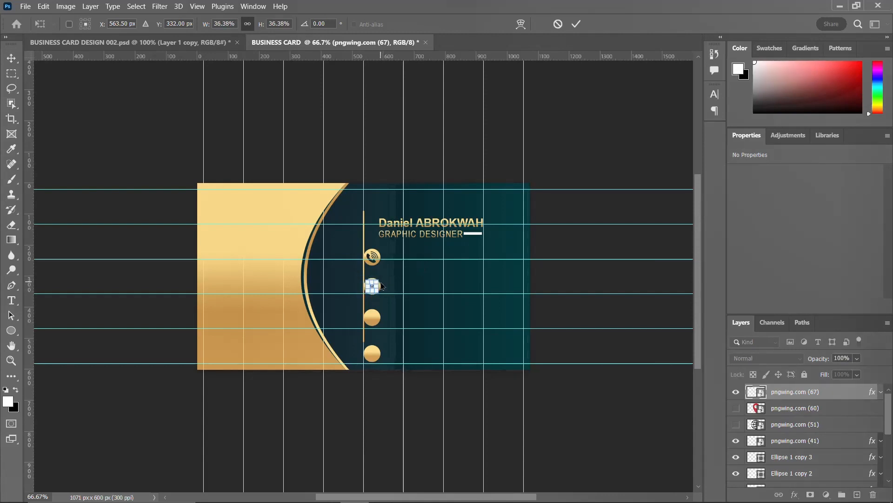
{"action": "key", "text": "Return"}
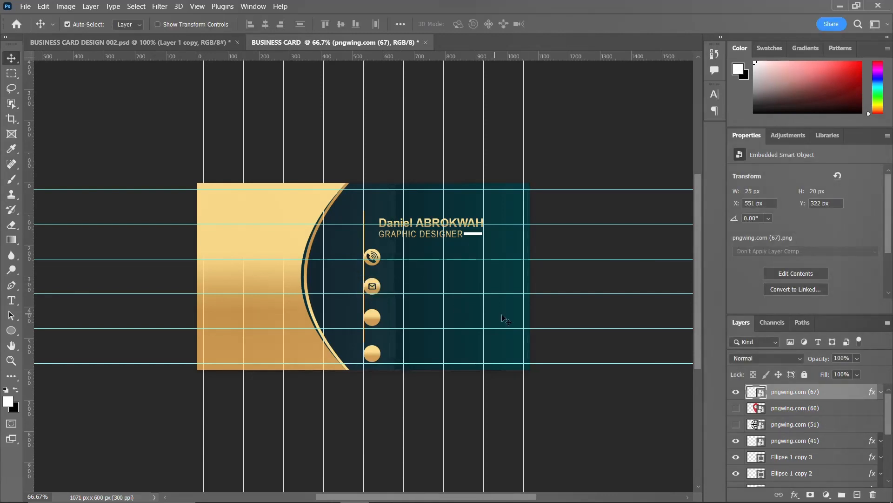
{"action": "key", "text": "ctrl+plus"}
{"action": "key", "text": "ctrl+plus"}
{"action": "key", "text": "ctrl+plus"}
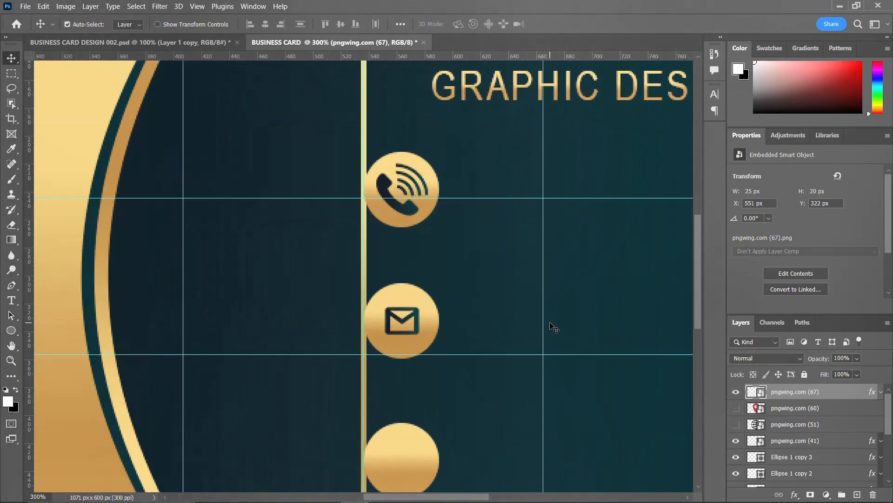
{"action": "key", "text": "ctrl+t"}
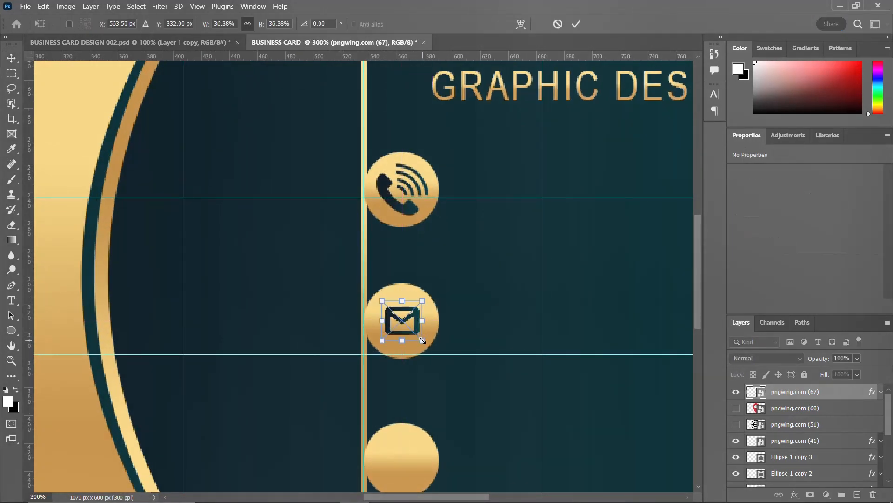
{"action": "left_click_drag", "start_coordinate": [422, 340], "coordinate": [432, 349]}
{"action": "key", "text": "Return"}
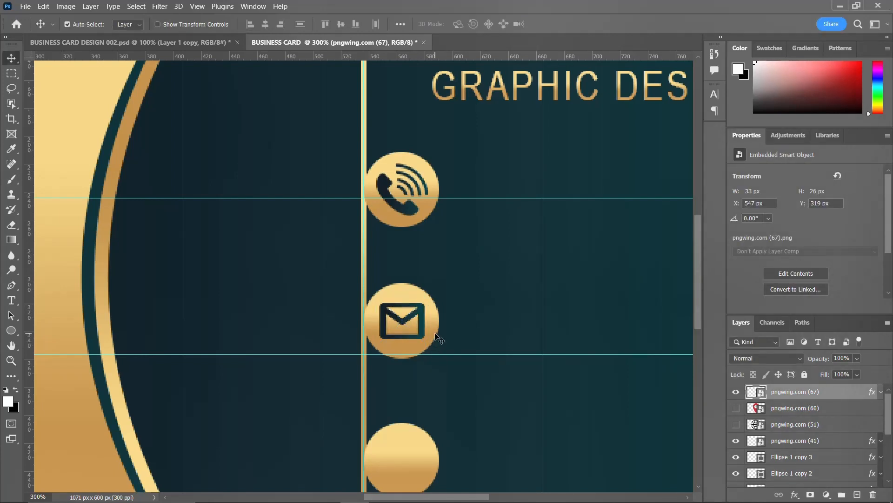
{"action": "key", "text": "ctrl+minus"}
{"action": "key", "text": "ctrl+minus"}
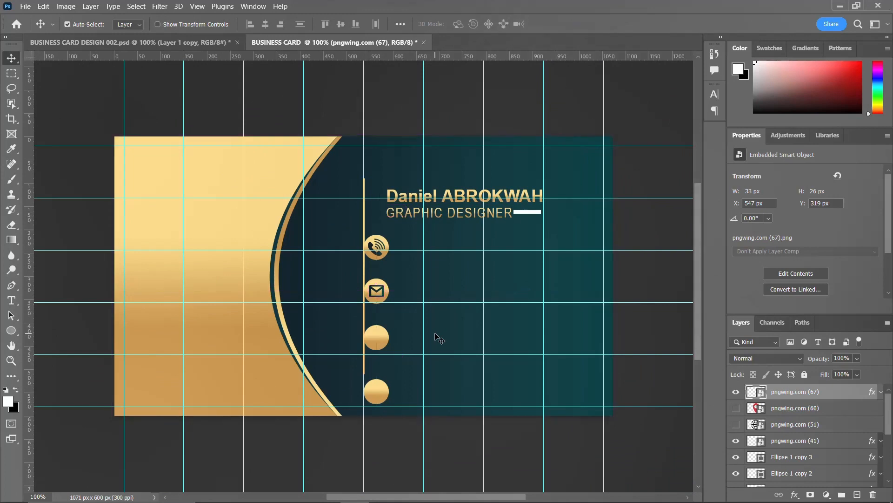
Show the pngwing.com (51) globe icon and apply the gold gradient style.
{"action": "left_click", "coordinate": [379, 343]}
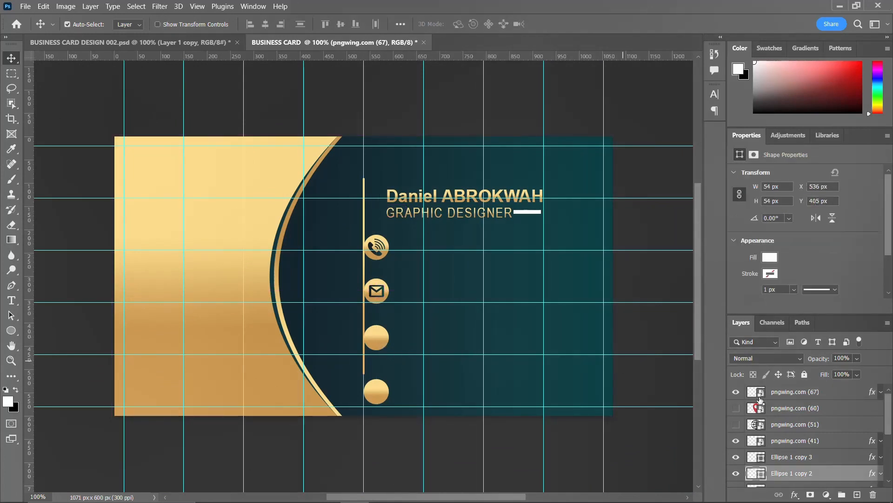
{"action": "left_click", "coordinate": [736, 425]}
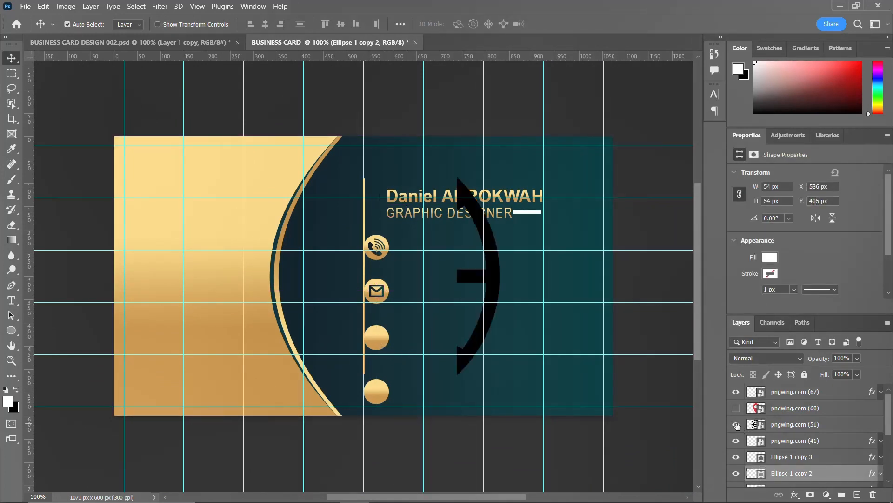
{"action": "left_click", "coordinate": [792, 424]}
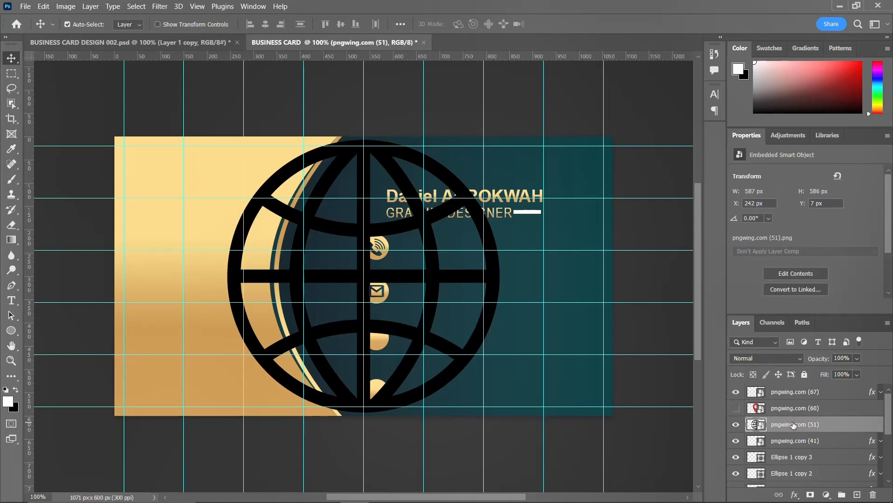
{"action": "right_click", "coordinate": [792, 424]}
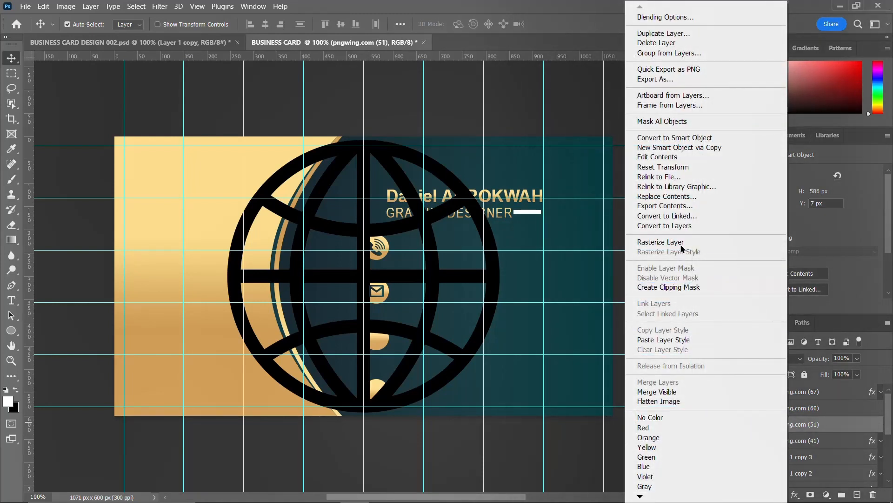
{"action": "left_click", "coordinate": [664, 340]}
Scale the globe down to a 33 × 32 px icon.
{"action": "key", "text": "ctrl+t"}
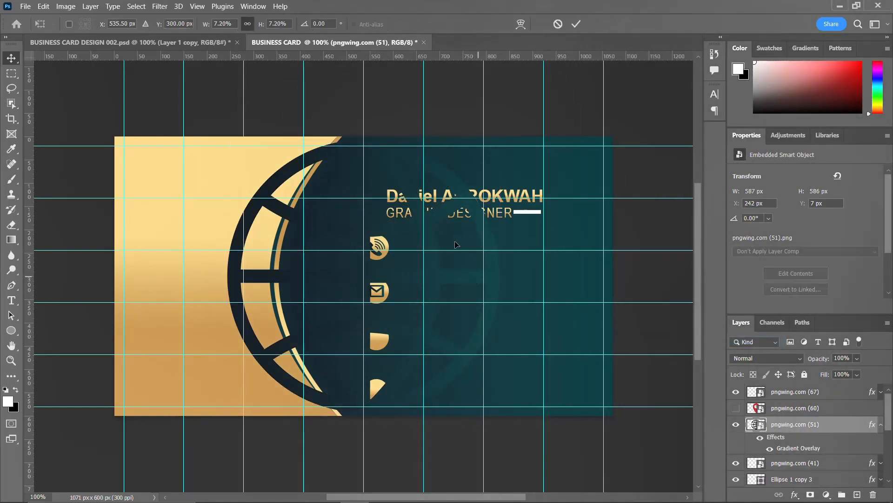
{"action": "left_click_drag", "start_coordinate": [507, 138], "coordinate": [377, 268]}
{"action": "key", "text": "Return"}
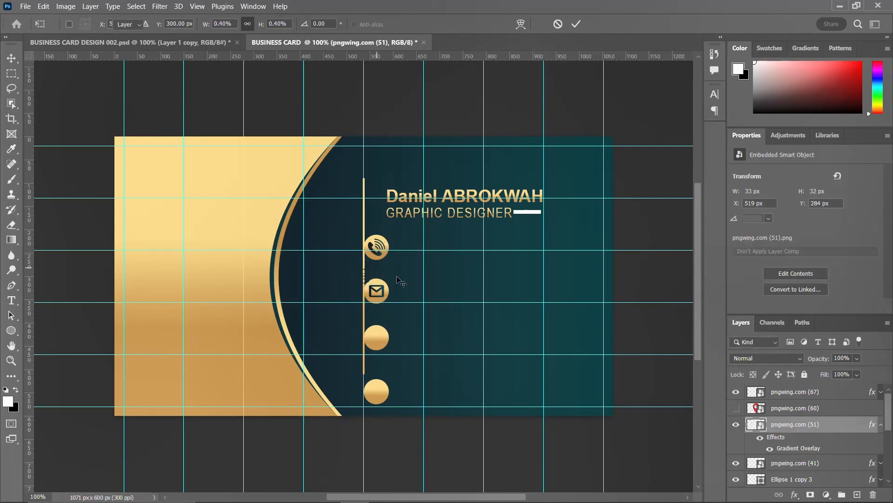
{"action": "left_click", "coordinate": [881, 424]}
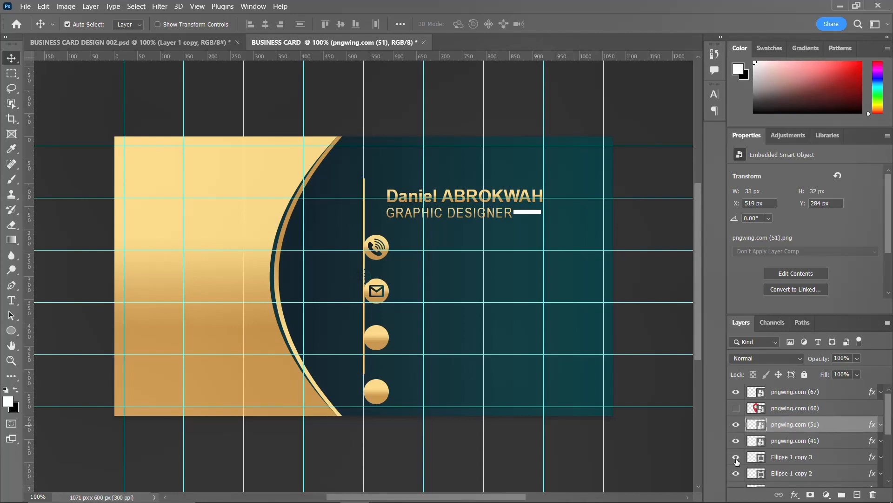
Centre the globe within the third gold circle and clear the selection.
{"action": "left_click", "coordinate": [735, 457]}
{"action": "left_click", "coordinate": [735, 473]}
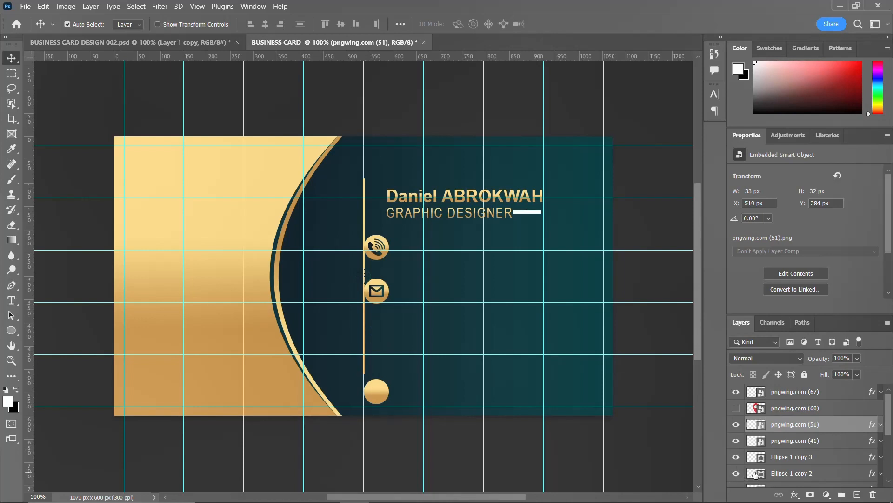
{"action": "left_click", "coordinate": [754, 473], "text": "ctrl"}
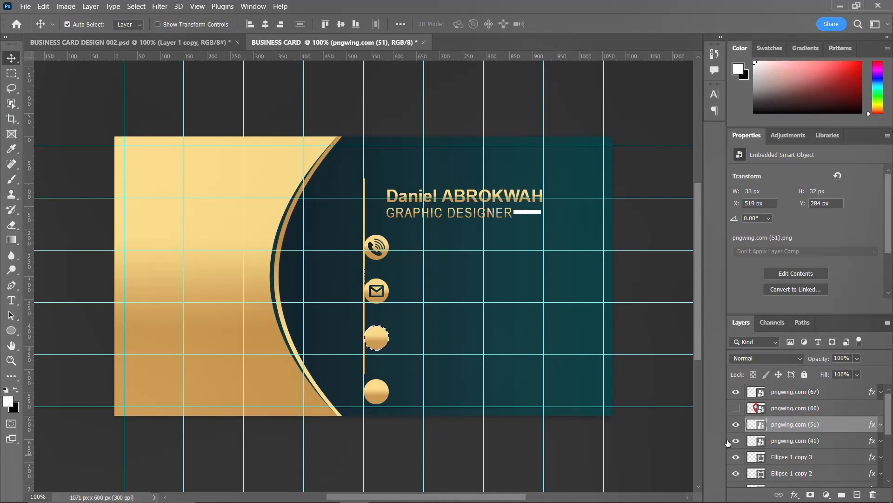
{"action": "left_click", "coordinate": [265, 25]}
{"action": "left_click", "coordinate": [341, 24]}
{"action": "key", "text": "ctrl+d"}
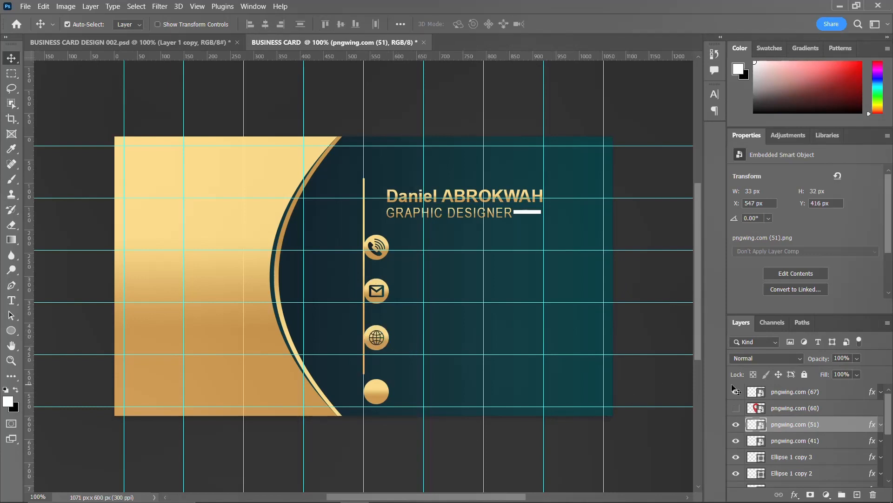
Reveal the location pin image pngwing.com (60) and scale it down to icon size.
{"action": "left_click", "coordinate": [736, 408]}
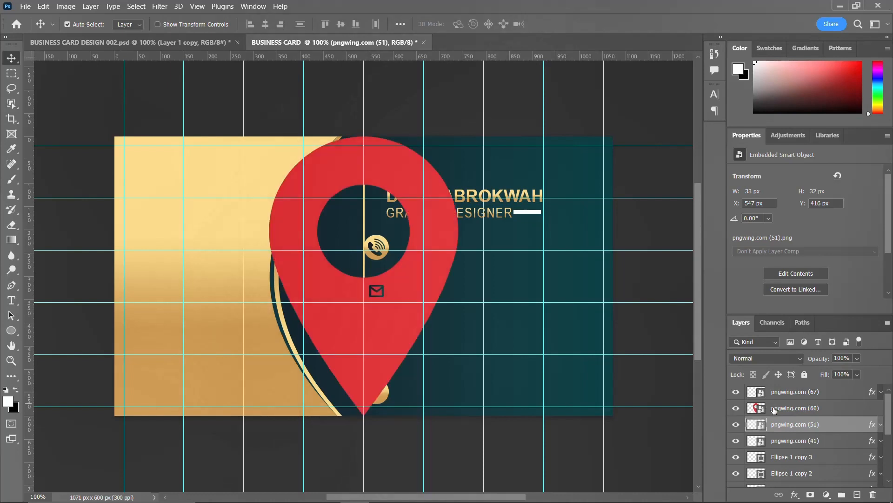
{"action": "left_click", "coordinate": [773, 408]}
{"action": "key", "text": "ctrl+t"}
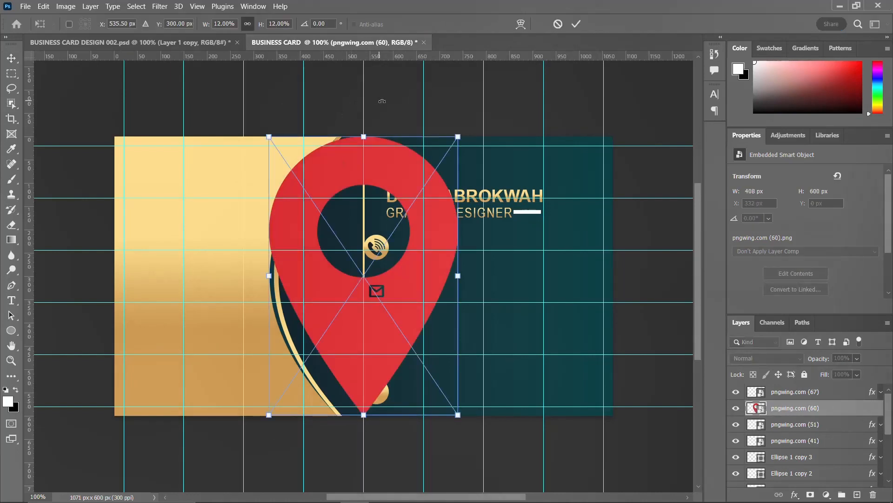
{"action": "left_click_drag", "start_coordinate": [458, 135], "coordinate": [372, 264]}
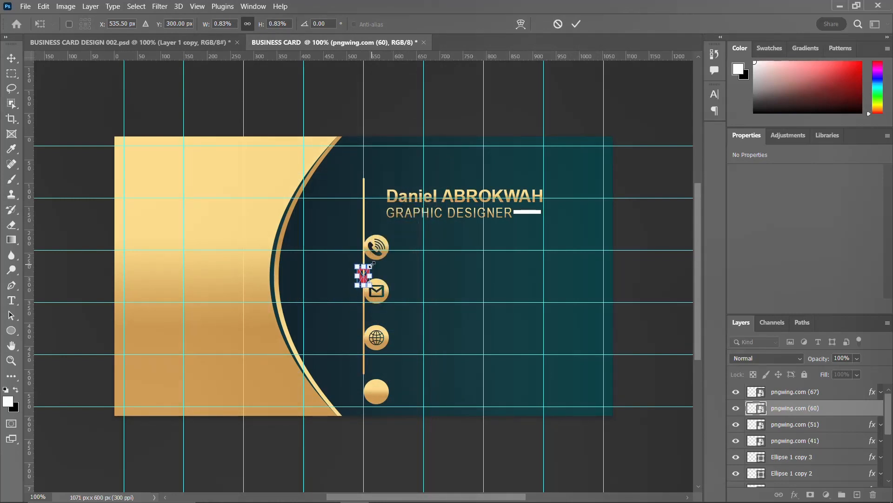
{"action": "key", "text": "Return"}
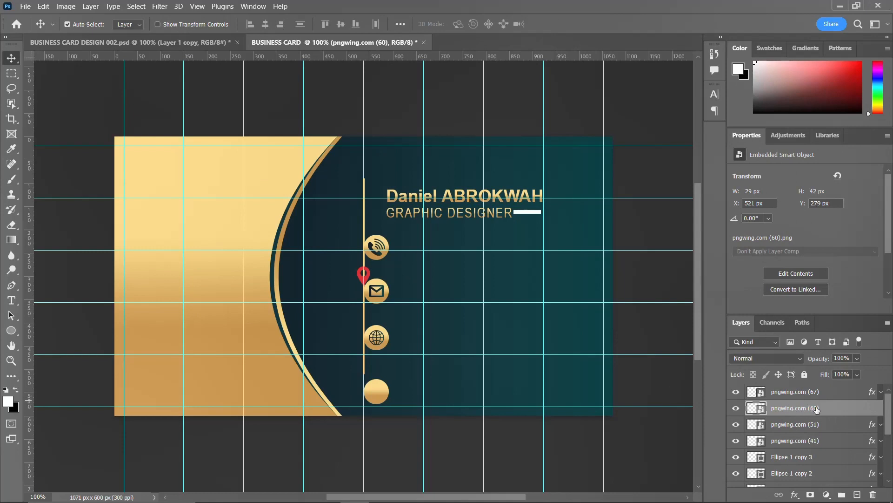
Paste the copied gold gradient layer style onto the pin layer.
{"action": "right_click", "coordinate": [822, 409]}
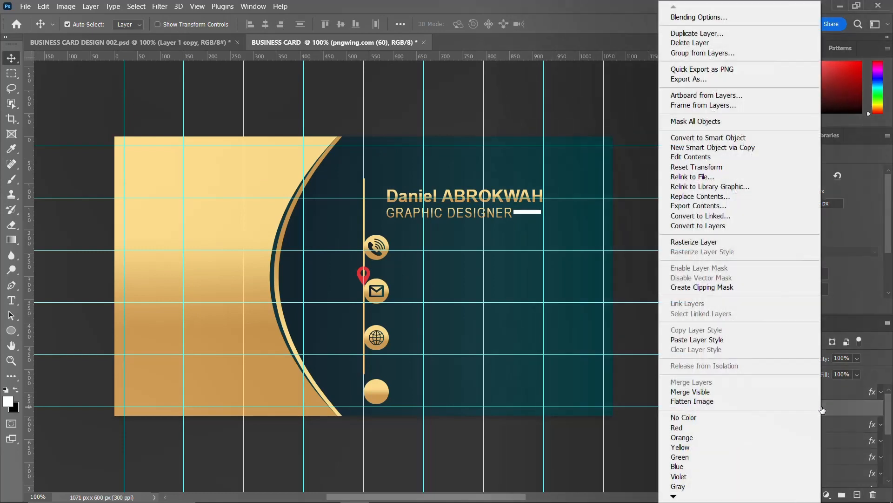
{"action": "left_click", "coordinate": [702, 343]}
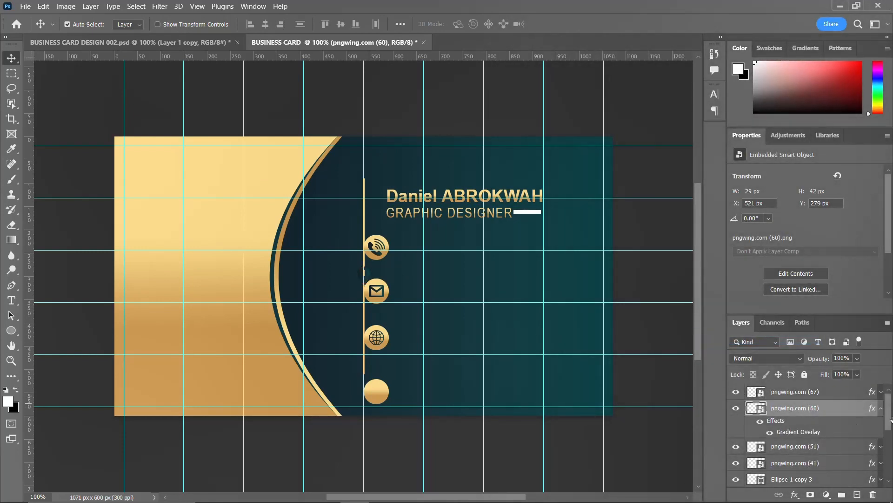
{"action": "left_click", "coordinate": [881, 408]}
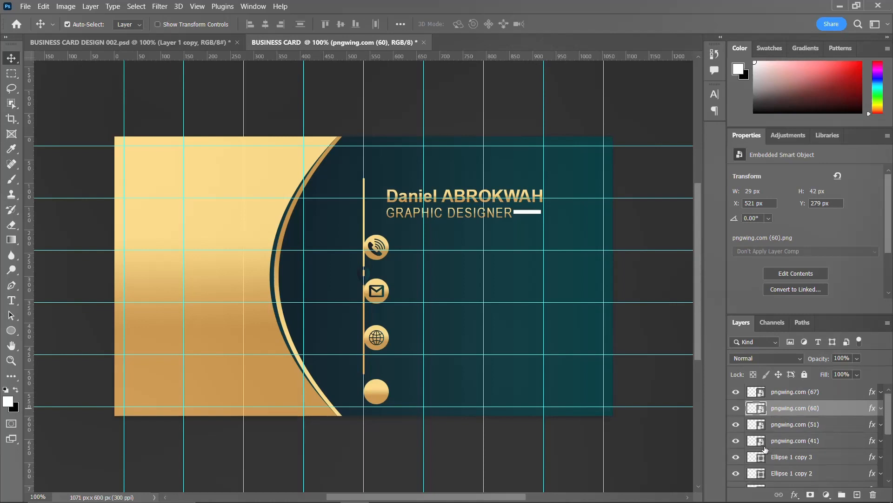
{"action": "scroll", "coordinate": [765, 450], "scroll_direction": "down", "scroll_amount": 1}
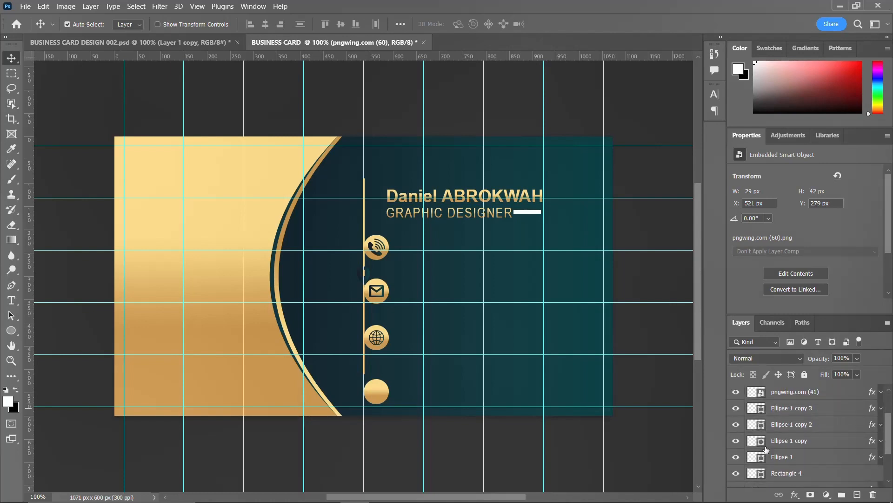
Centre the pin horizontally and vertically within the bottom gold circle.
{"action": "left_click", "coordinate": [755, 409], "text": "ctrl"}
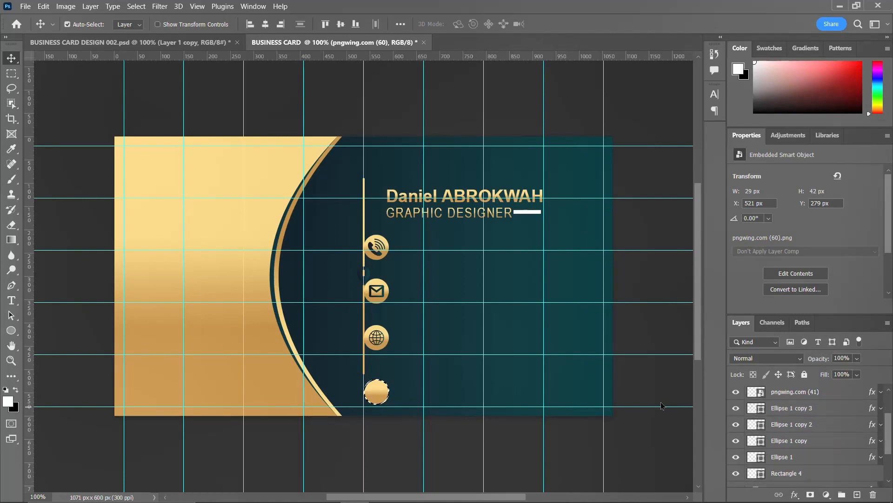
{"action": "left_click", "coordinate": [265, 24]}
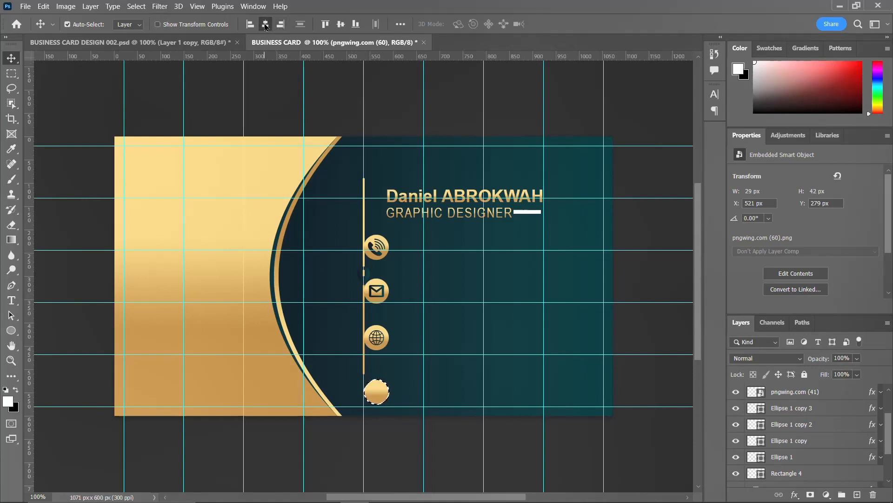
{"action": "left_click", "coordinate": [341, 24]}
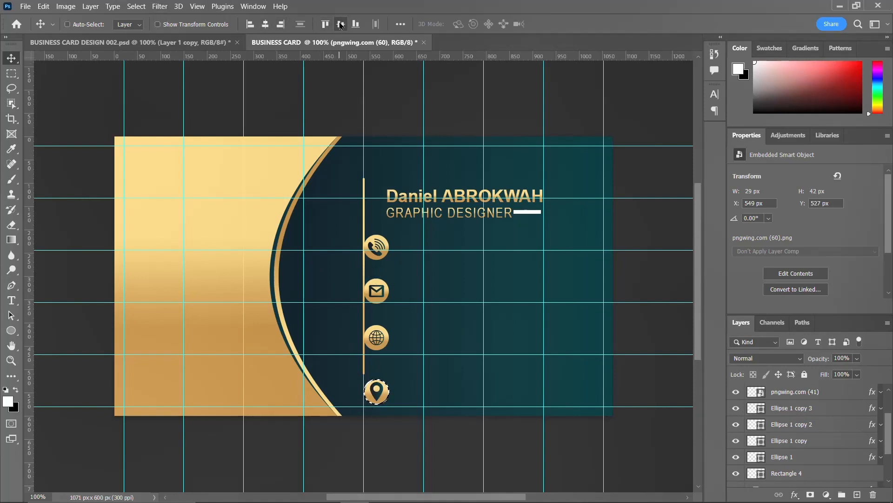
{"action": "key", "text": "ctrl+d"}
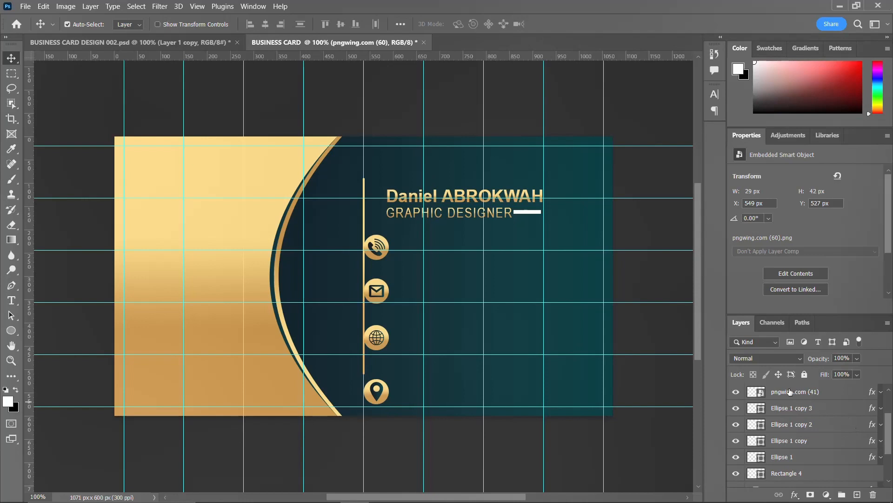
Group the layers from Rectangle 4 down to Rectangle 3 into Group 1.
{"action": "scroll", "coordinate": [780, 424], "scroll_direction": "down", "scroll_amount": 3}
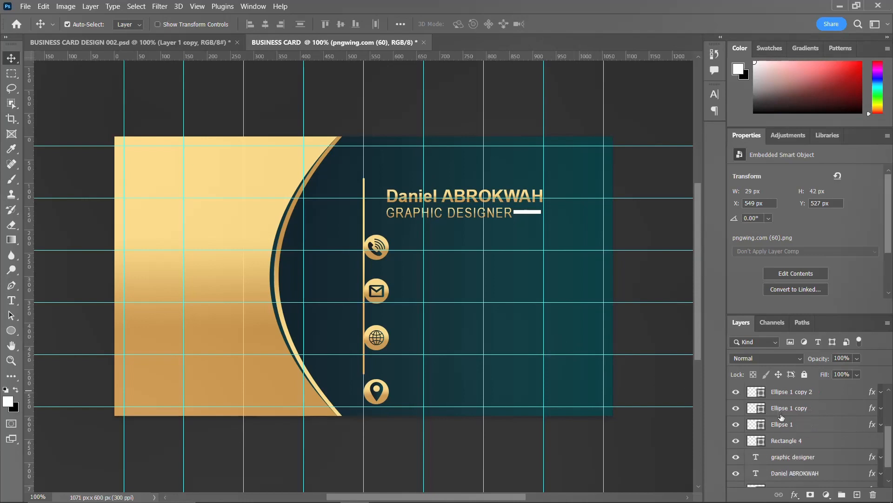
{"action": "scroll", "coordinate": [781, 424], "scroll_direction": "down", "scroll_amount": 1}
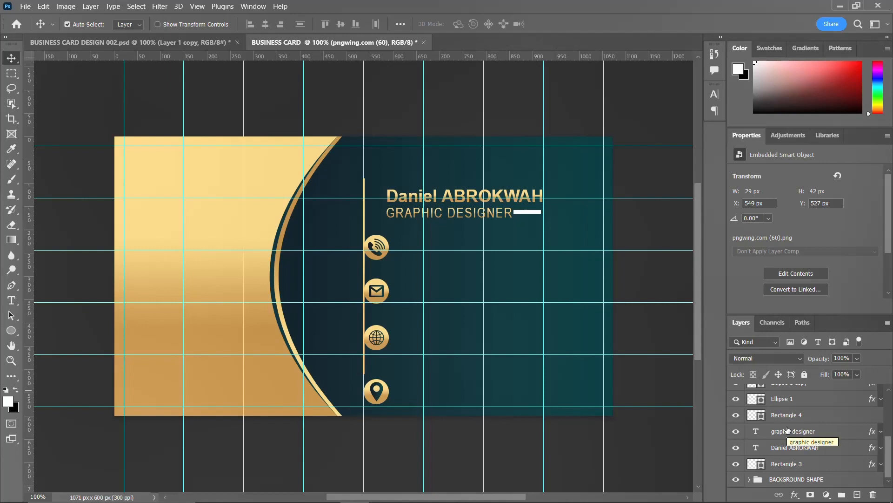
{"action": "left_click", "coordinate": [737, 414]}
{"action": "left_click", "coordinate": [737, 415]}
{"action": "left_click", "coordinate": [800, 415]}
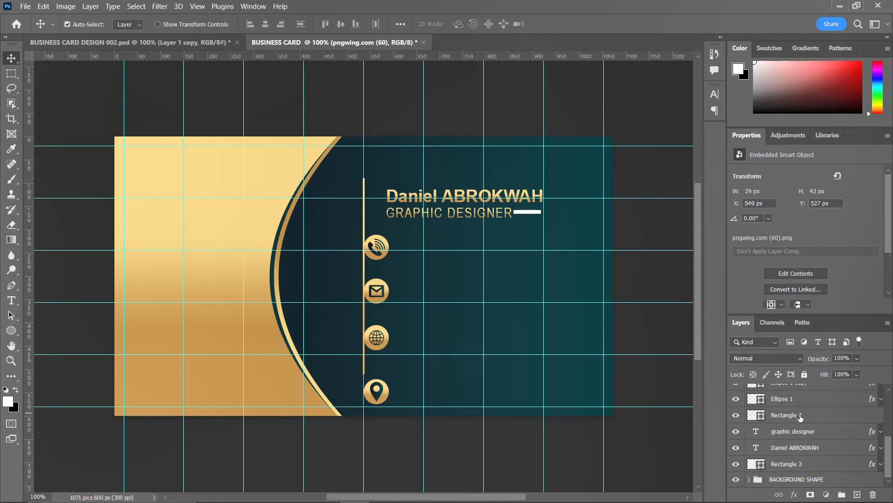
{"action": "left_click", "coordinate": [786, 464], "text": "shift"}
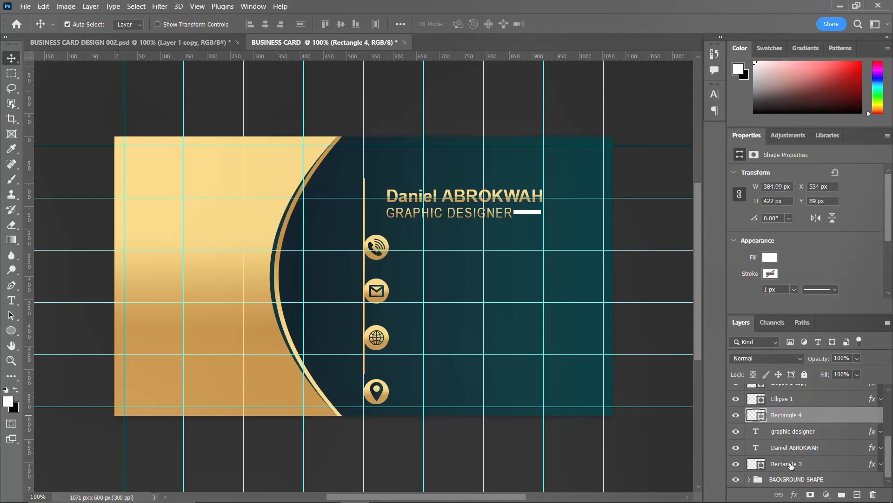
{"action": "key", "text": "ctrl+g"}
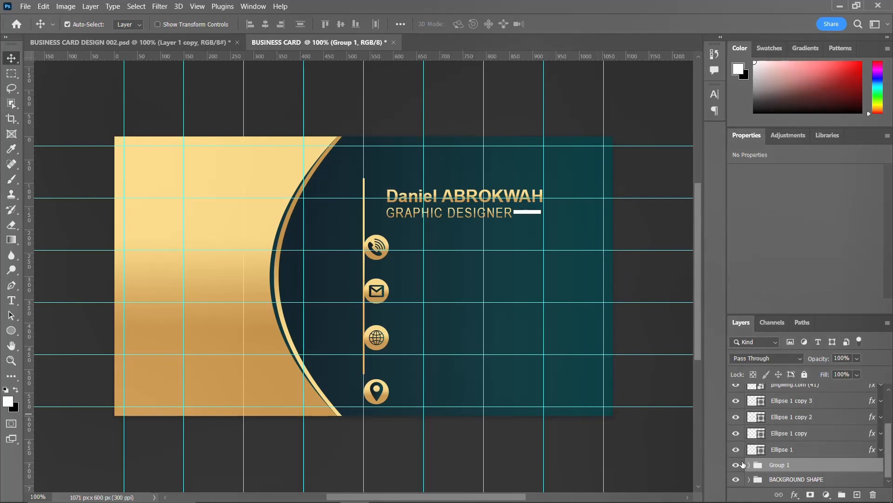
{"action": "left_click", "coordinate": [737, 464]}
Group Ellipse 1 through pngwing.com (67) into Group 2.
{"action": "left_click", "coordinate": [776, 448]}
{"action": "scroll", "coordinate": [777, 449], "scroll_direction": "up", "scroll_amount": 2}
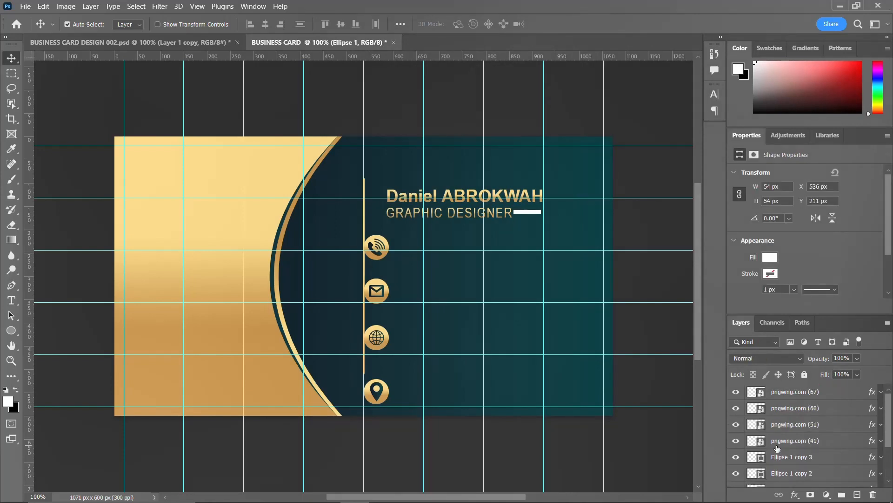
{"action": "left_click", "coordinate": [787, 398], "text": "shift"}
{"action": "key", "text": "ctrl+g"}
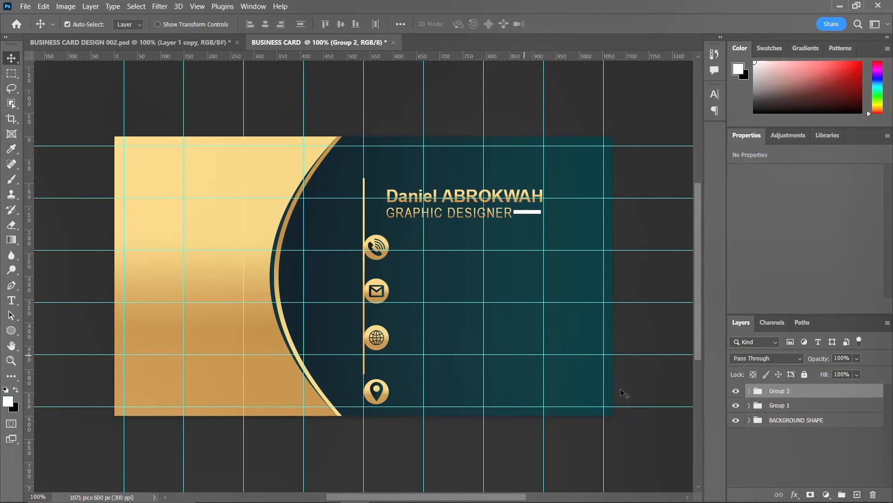
Move the icon group up toward the title, nudge it right, and expand Group 1.
{"action": "key", "text": "ctrl+t"}
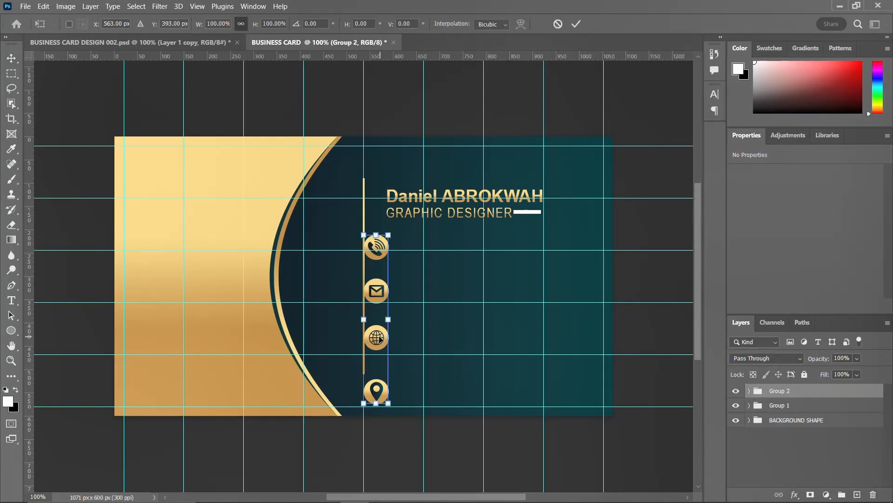
{"action": "left_click_drag", "start_coordinate": [376, 339], "coordinate": [383, 314]}
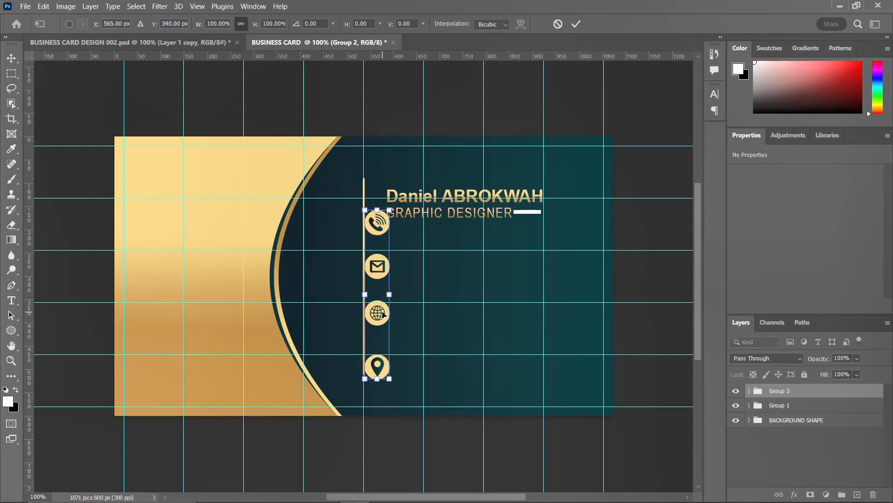
{"action": "key", "text": "Return"}
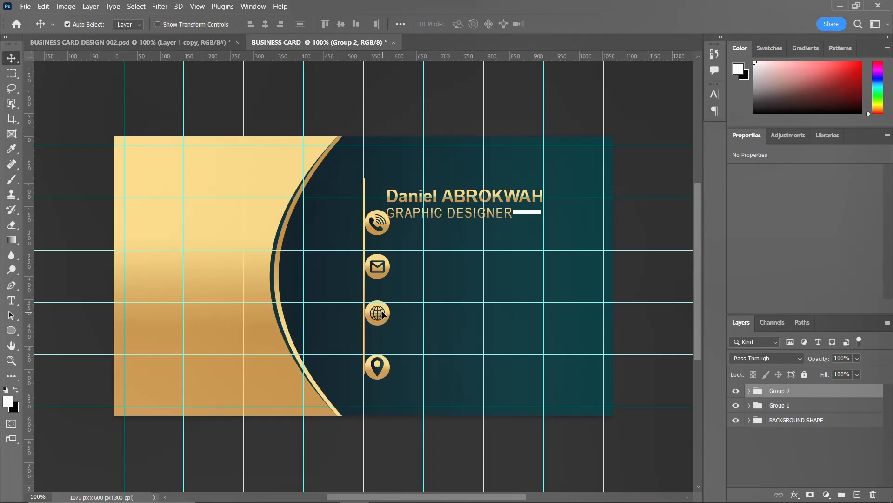
{"action": "key", "text": "Right"}
{"action": "key", "text": "Right"}
{"action": "key", "text": "Right"}
{"action": "key", "text": "Right"}
{"action": "key", "text": "Right"}
{"action": "key", "text": "Right"}
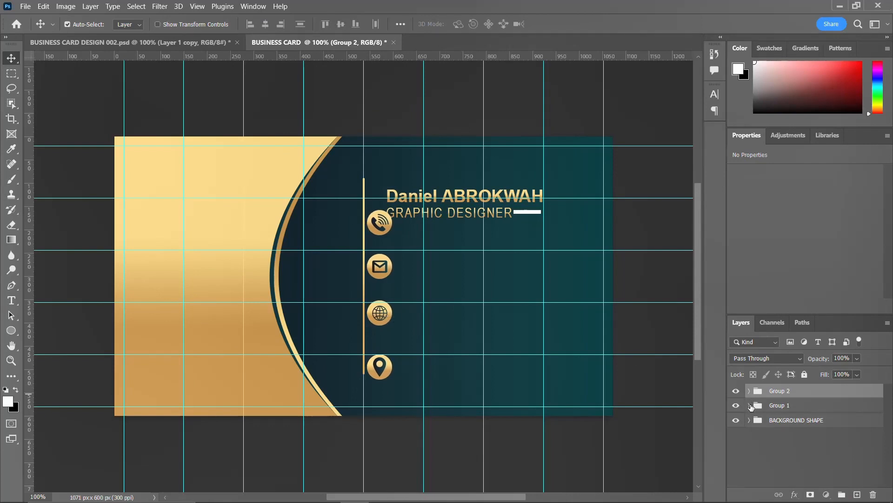
{"action": "left_click", "coordinate": [749, 405]}
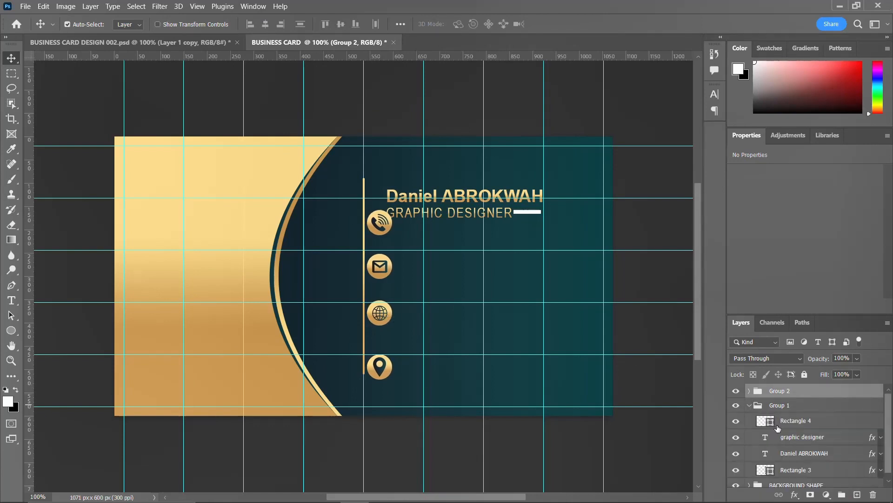
Move the name, title and white bar layers up about 42 px together.
{"action": "left_click", "coordinate": [735, 421]}
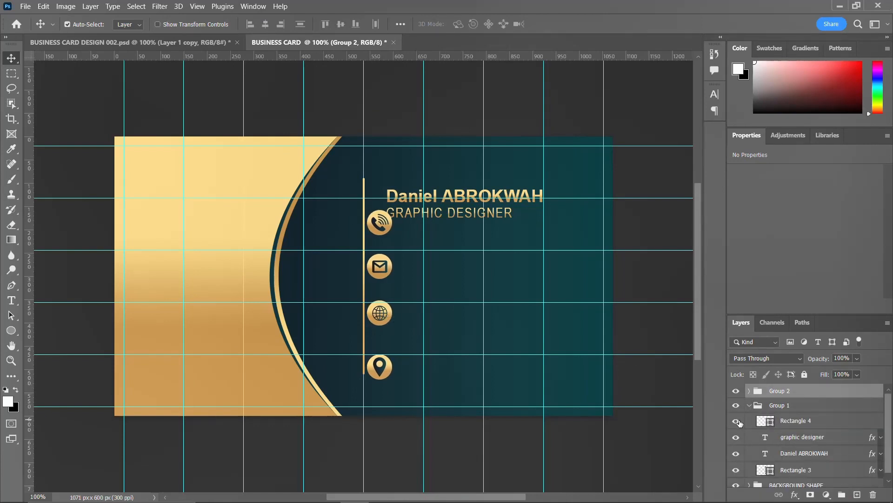
{"action": "left_click", "coordinate": [735, 471]}
{"action": "left_click", "coordinate": [735, 470]}
{"action": "scroll", "coordinate": [789, 472], "scroll_direction": "down", "scroll_amount": 1}
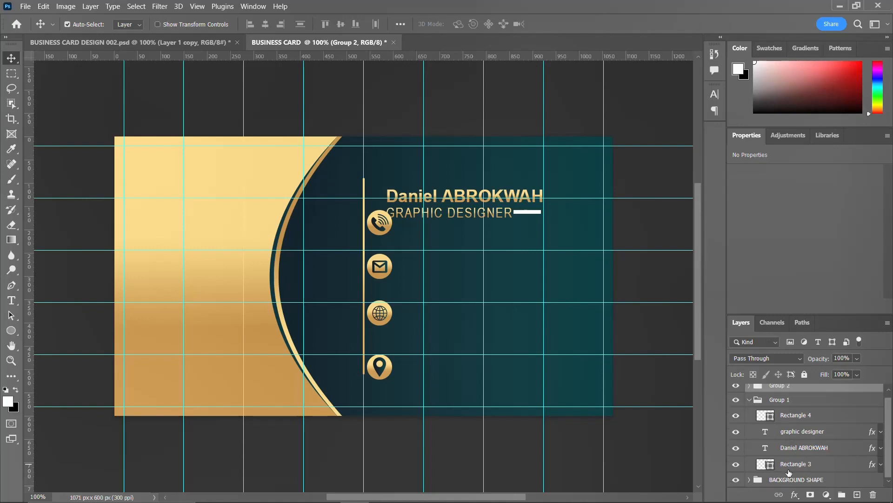
{"action": "left_click", "coordinate": [797, 448]}
{"action": "left_click", "coordinate": [796, 416]}
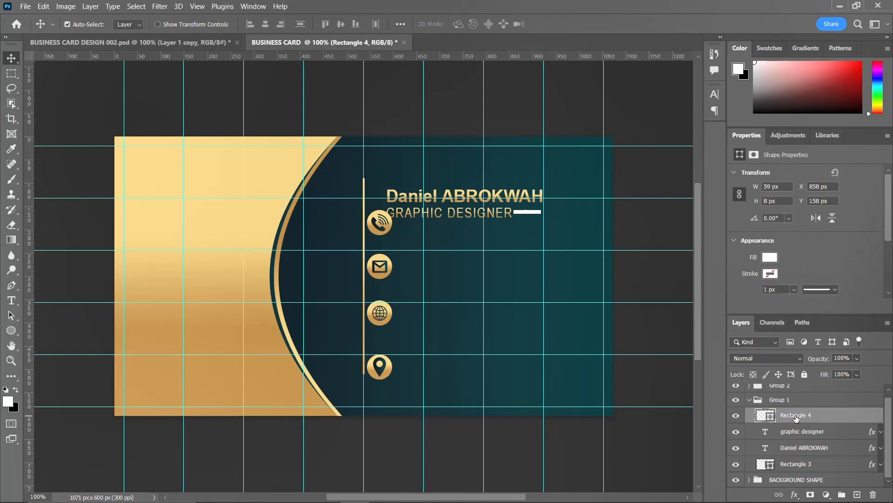
{"action": "left_click", "coordinate": [798, 449], "text": "shift"}
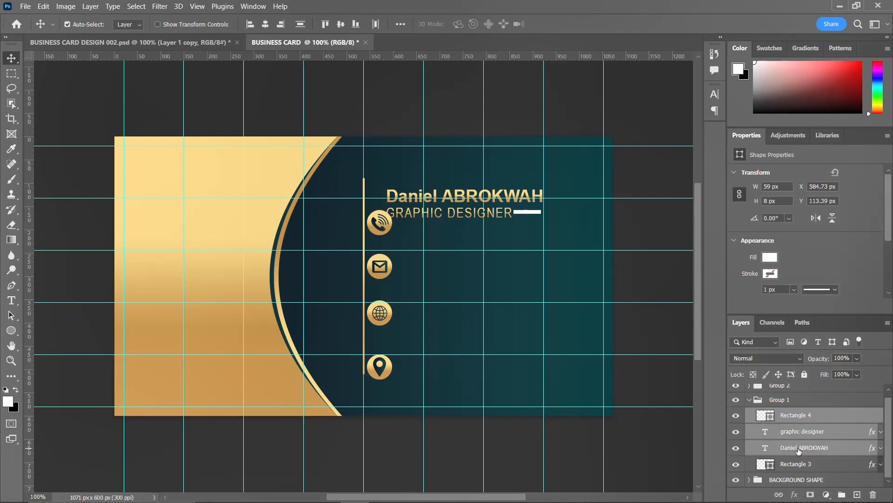
{"action": "key", "text": "ctrl+t"}
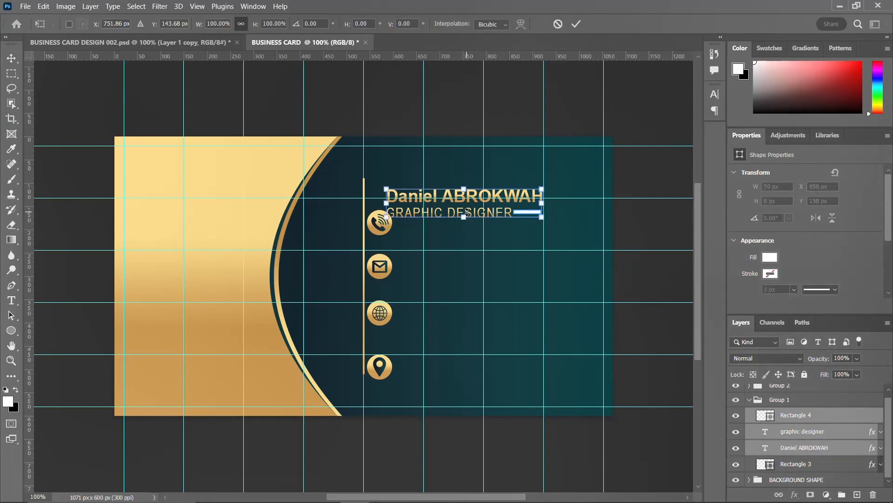
{"action": "left_click_drag", "start_coordinate": [467, 212], "coordinate": [471, 193]}
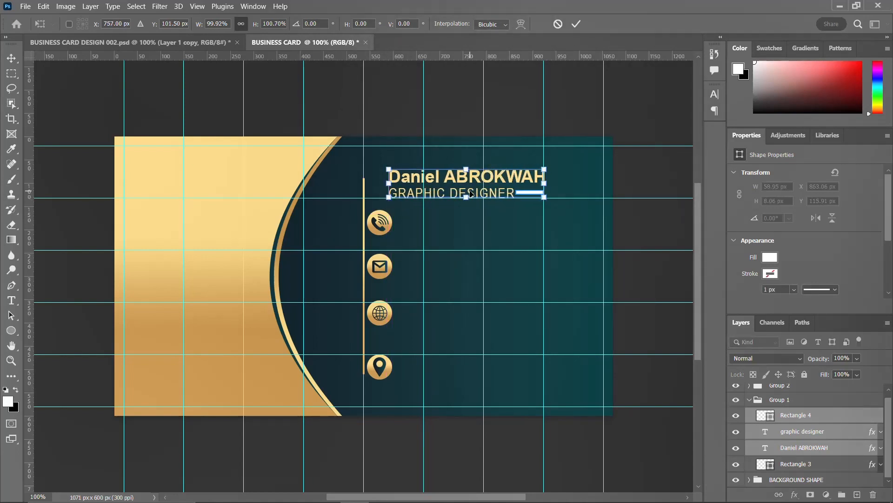
{"action": "key", "text": "Return"}
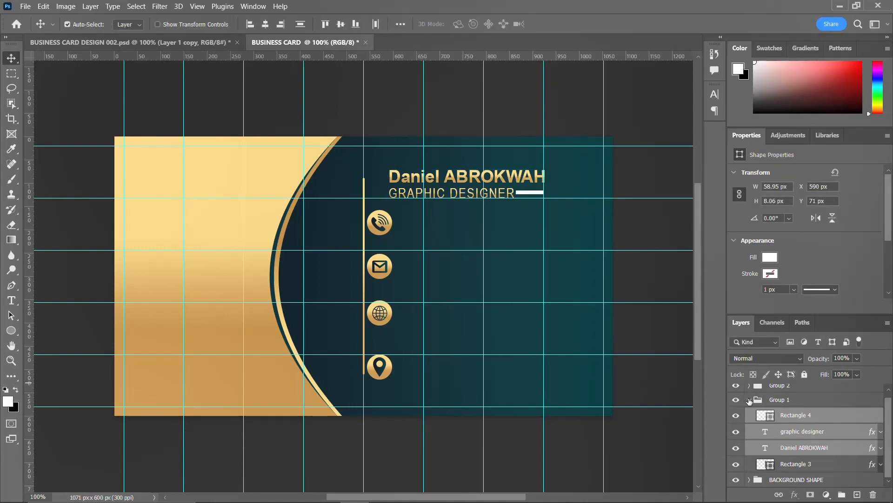
Nudge the contact icons group one pixel right and two pixels up.
{"action": "left_click", "coordinate": [749, 400]}
{"action": "left_click", "coordinate": [783, 393]}
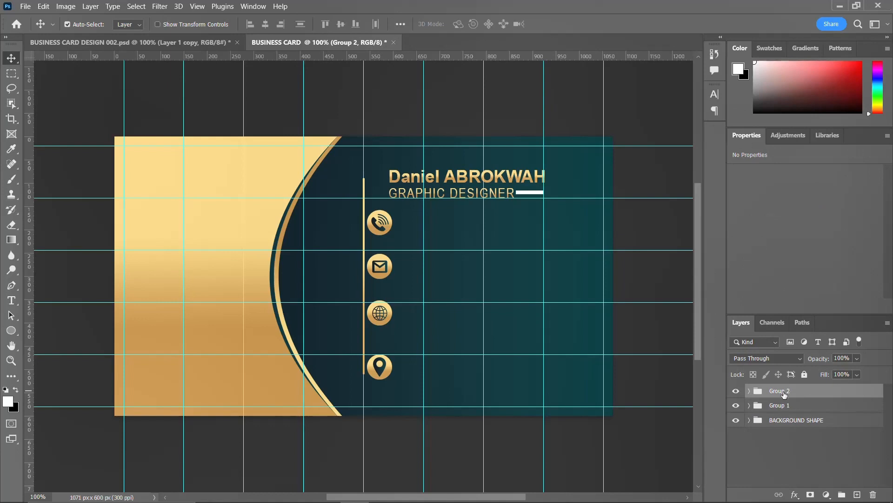
{"action": "key", "text": "Right"}
{"action": "key", "text": "Right"}
{"action": "key", "text": "Right"}
{"action": "key", "text": "Right"}
{"action": "key", "text": "Right"}
{"action": "key", "text": "Right"}
{"action": "key", "text": "Right"}
{"action": "key", "text": "Right"}
{"action": "key", "text": "Right"}
{"action": "key", "text": "Right"}
{"action": "key", "text": "Right"}
{"action": "key", "text": "Right"}
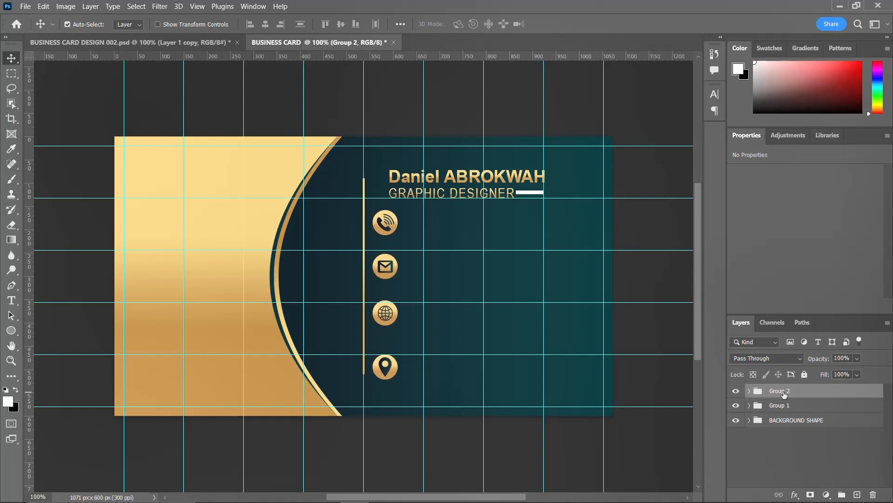
{"action": "key", "text": "Up"}
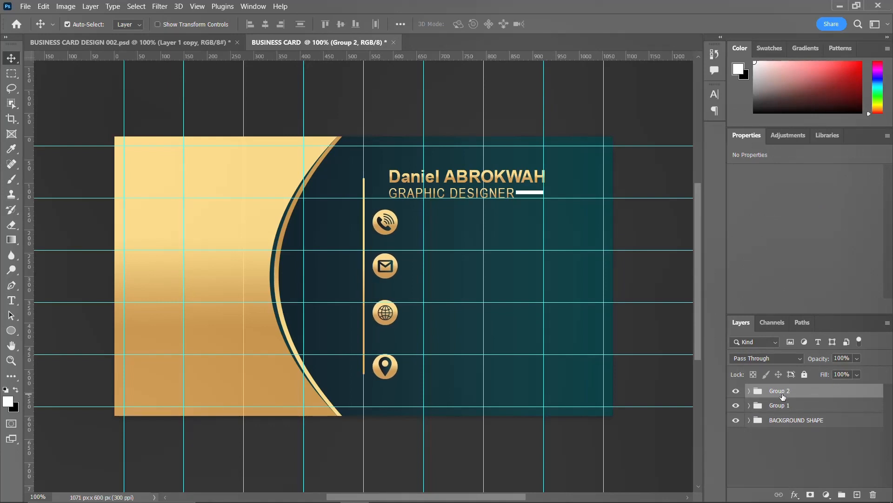
{"action": "key", "text": "Up"}
{"action": "key", "text": "Up"}
{"action": "key", "text": "Up"}
{"action": "key", "text": "Up"}
{"action": "key", "text": "Up"}
{"action": "key", "text": "Up"}
{"action": "key", "text": "Up"}
{"action": "key", "text": "Up"}
{"action": "key", "text": "Up"}
{"action": "key", "text": "Up"}
{"action": "key", "text": "Up"}
{"action": "key", "text": "Up"}
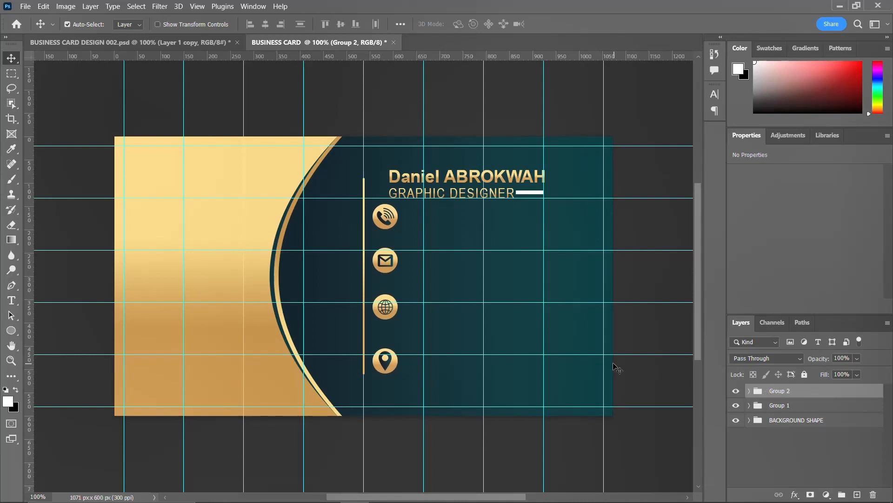
{"action": "key", "text": "t"}
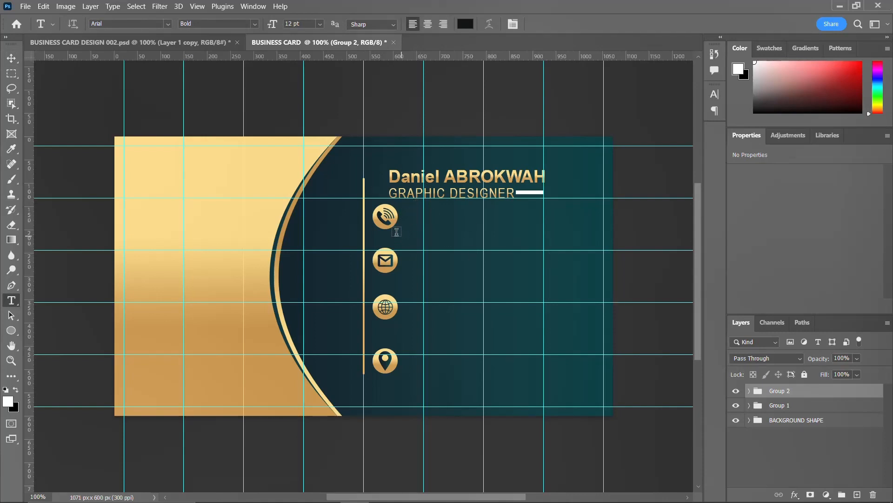
Type two phone numbers on separate lines beside the phone icon.
{"action": "left_click", "coordinate": [411, 214]}
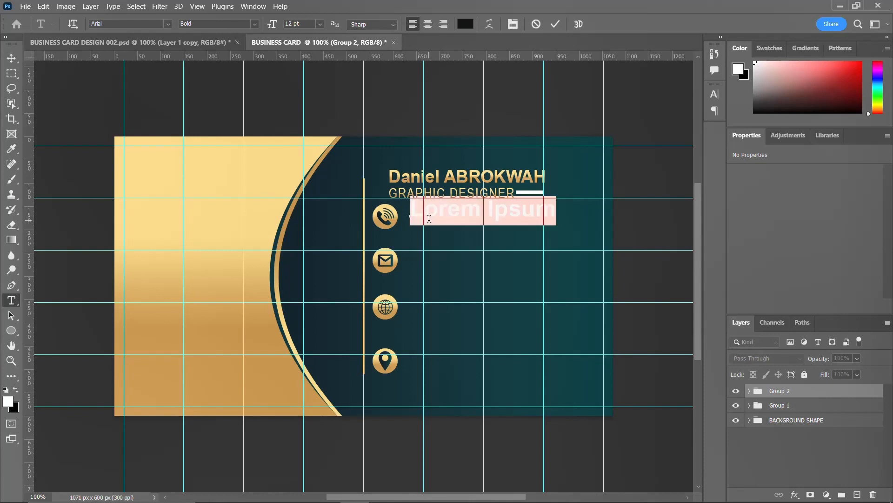
{"action": "type", "text": "2"}
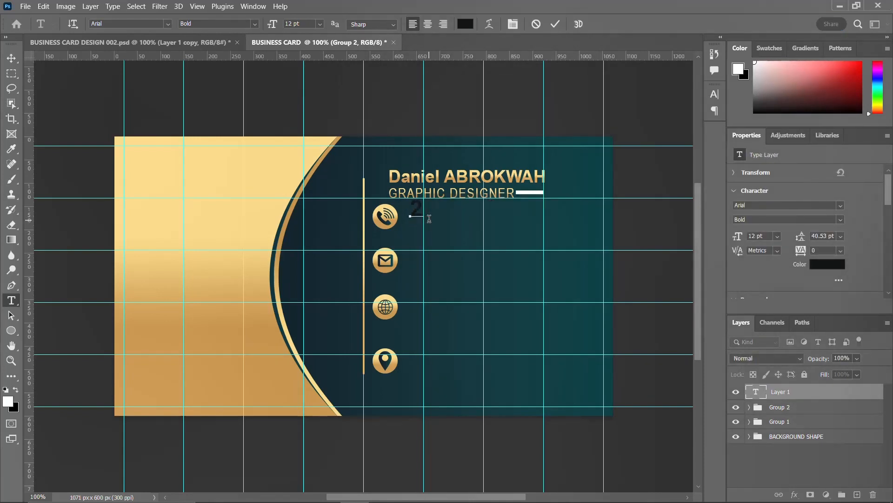
{"action": "key", "text": "BackSpace"}
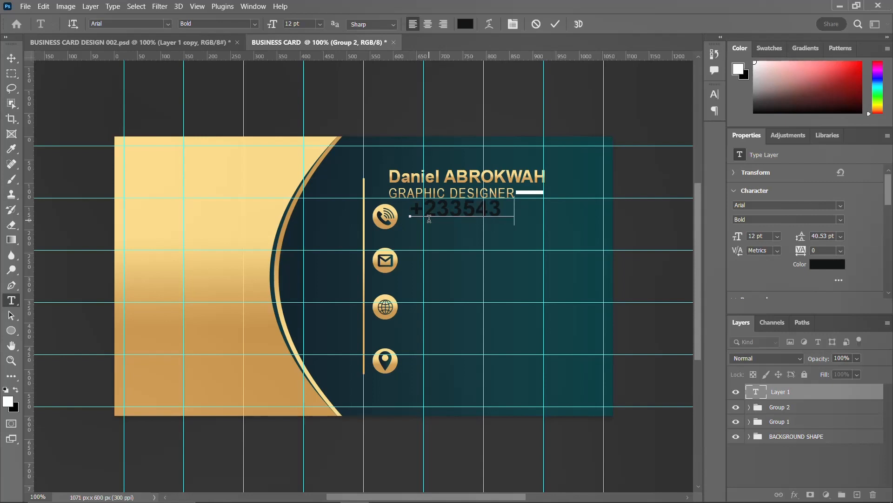
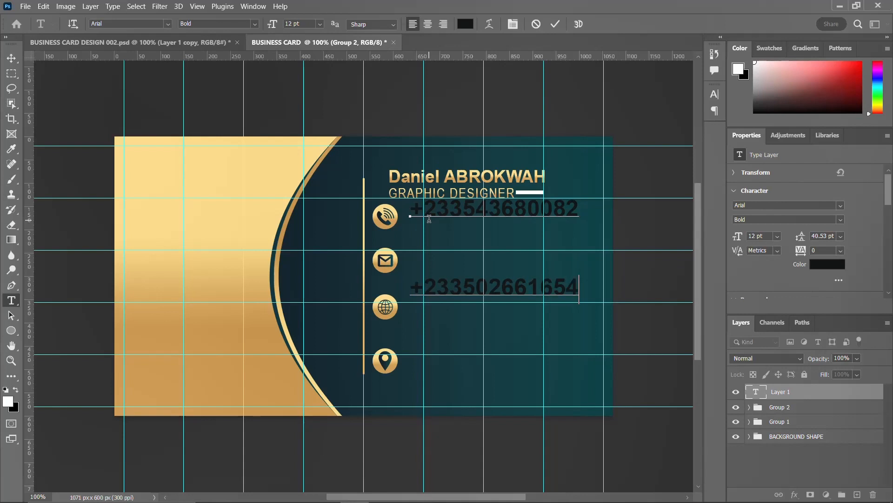
{"action": "key", "text": "ctrl+Return"}
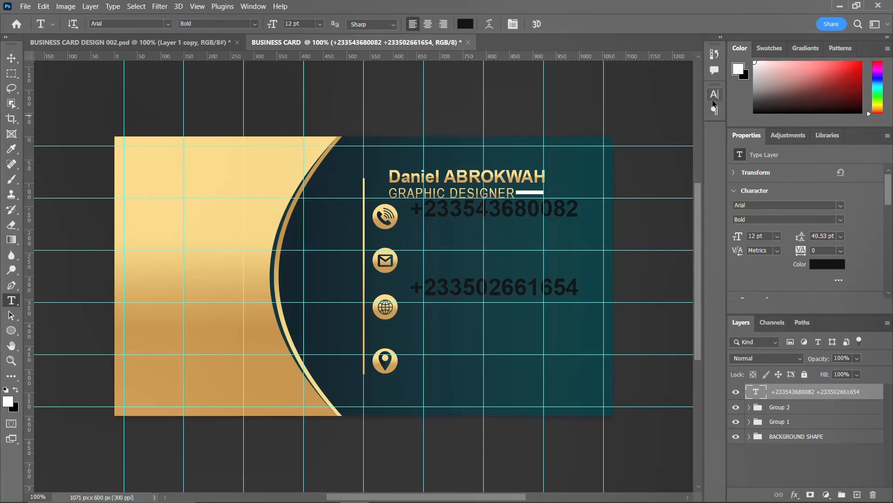
Set the phone-number text to 10 pt leading and Arial Narrow Bold, and reduce its size.
{"action": "left_click", "coordinate": [715, 95]}
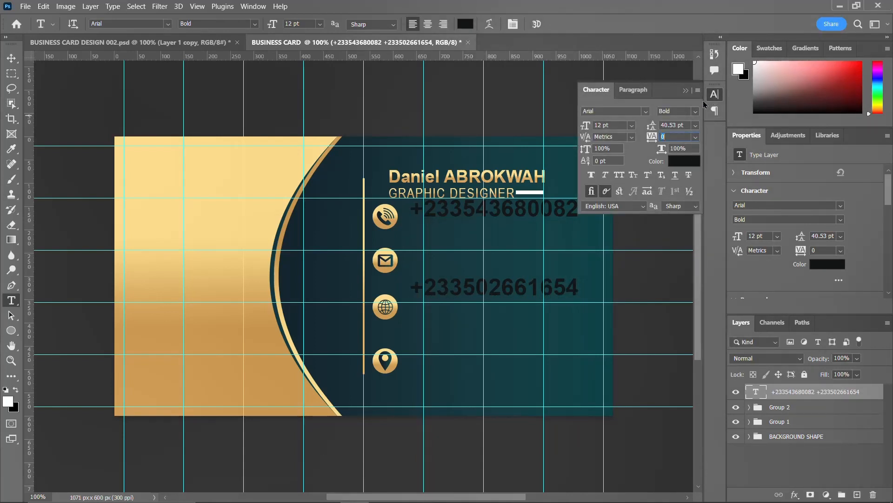
{"action": "left_click", "coordinate": [714, 96]}
{"action": "left_click", "coordinate": [715, 96]}
{"action": "double_click", "coordinate": [675, 125]}
{"action": "type", "text": "10pt"}
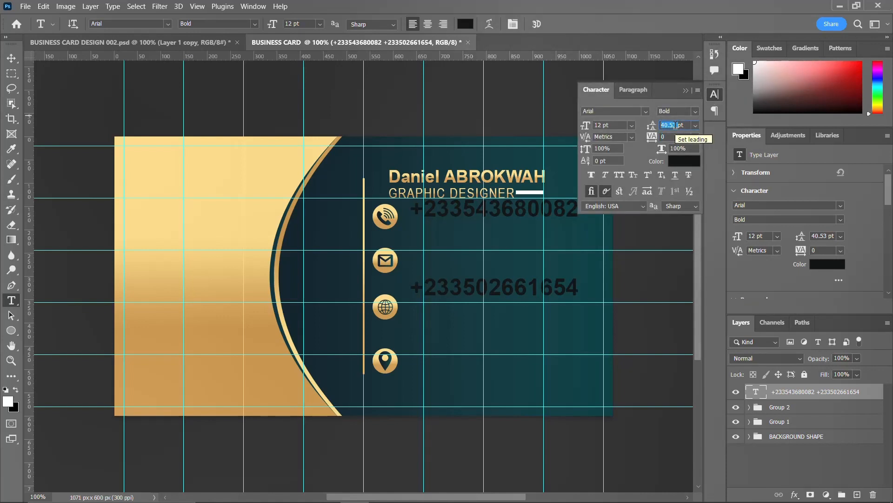
{"action": "key", "text": "Return"}
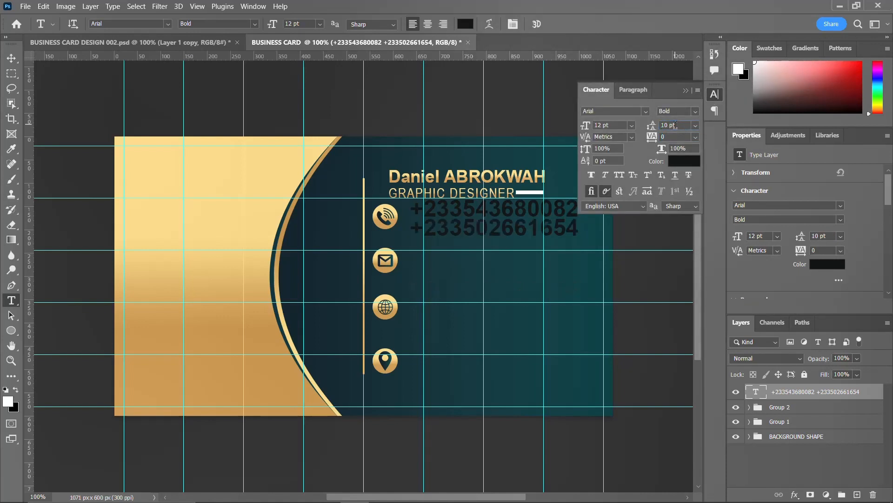
{"action": "left_click", "coordinate": [695, 112]}
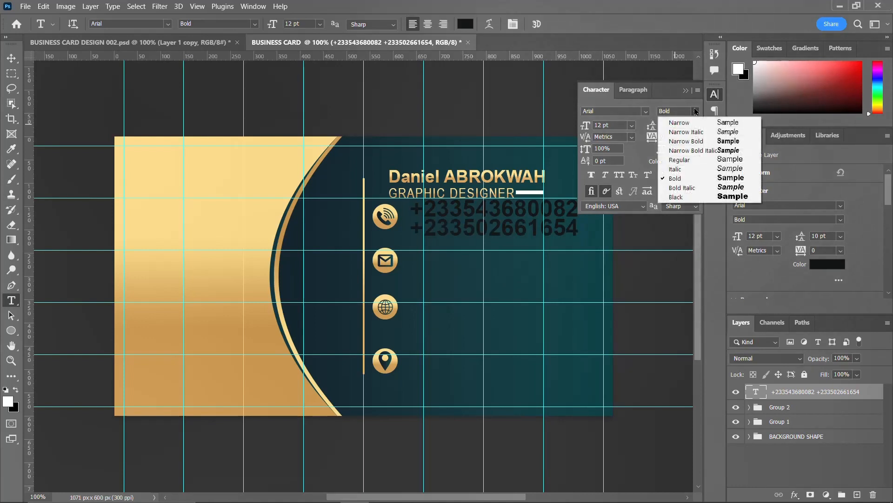
{"action": "left_click", "coordinate": [688, 141]}
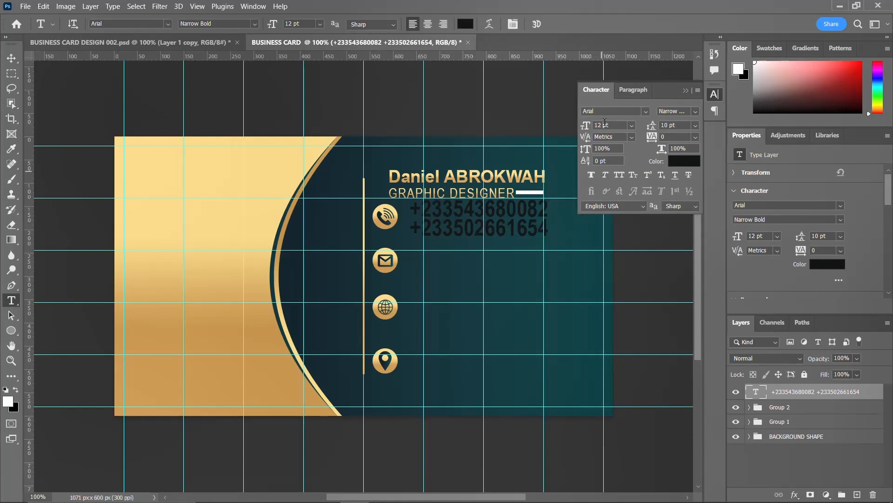
{"action": "key", "text": "Down"}
{"action": "key", "text": "Down"}
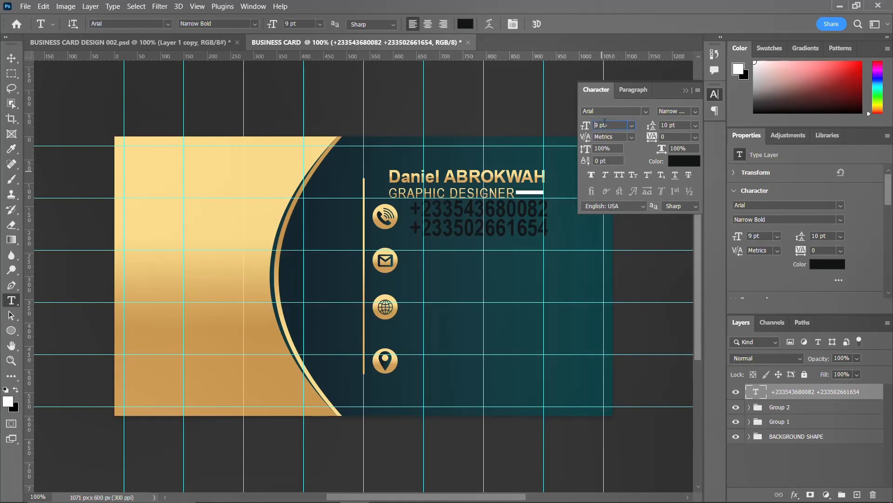
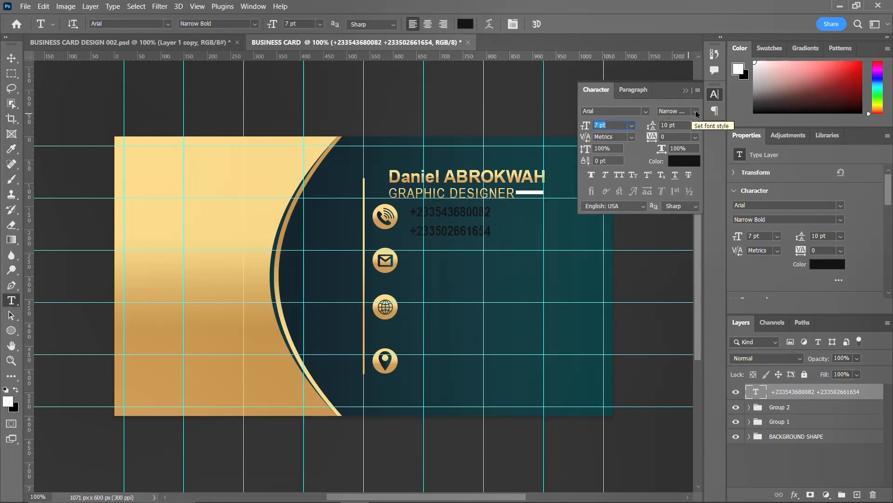
Collapse the Character panel so the business card is fully visible.
{"action": "left_click", "coordinate": [714, 94]}
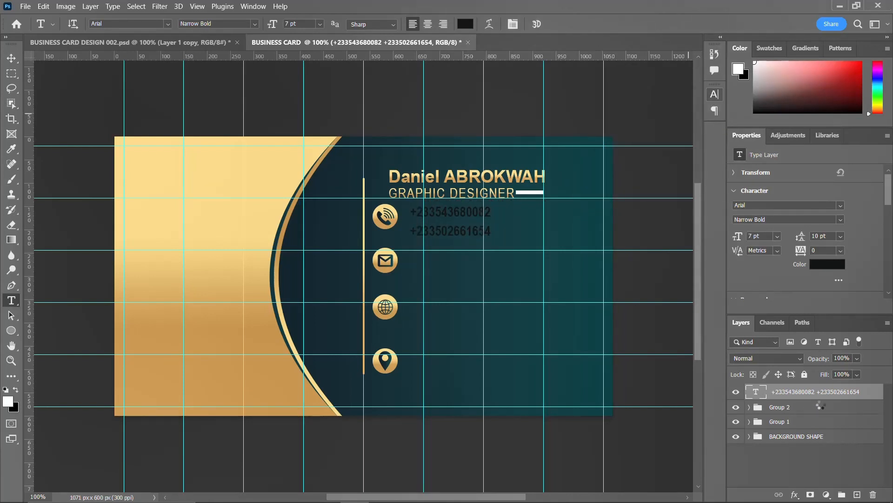
Paste a layer style onto the phone numbers and identify the globe icon's layer in Group 2.
{"action": "right_click", "coordinate": [837, 393]}
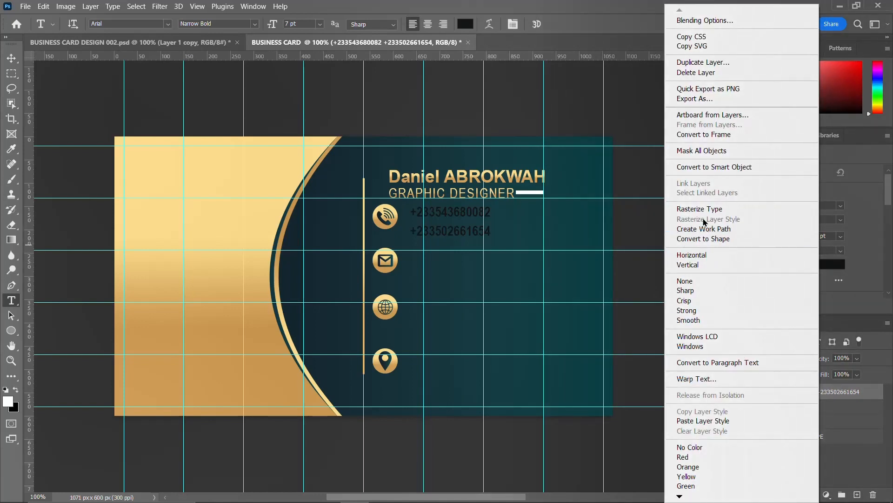
{"action": "left_click", "coordinate": [703, 420]}
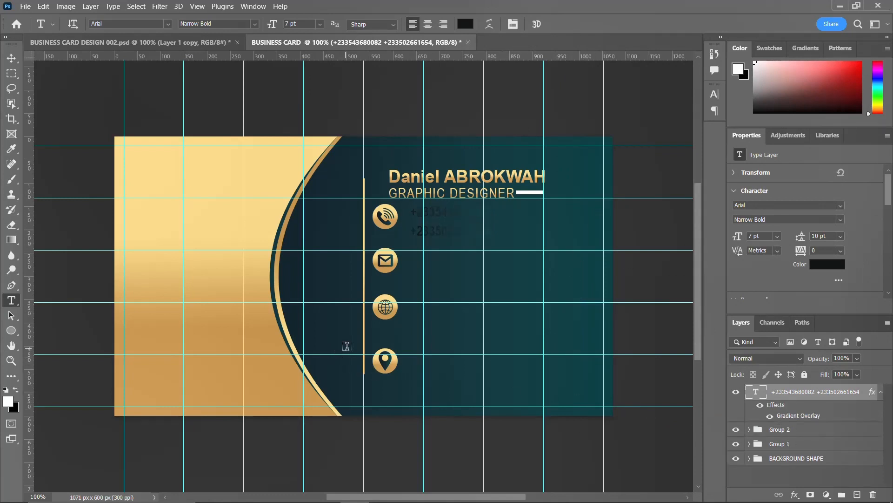
{"action": "key", "text": "v"}
{"action": "left_click", "coordinate": [388, 319]}
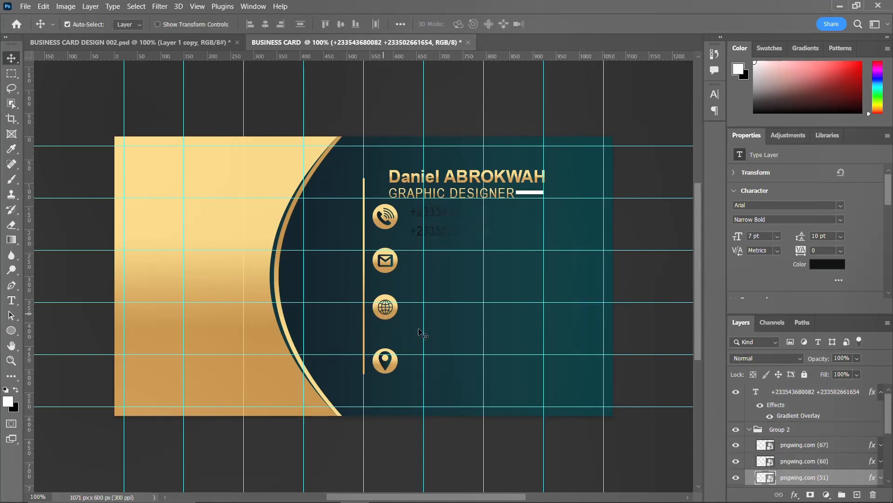
{"action": "mouse_move", "coordinate": [830, 499]}
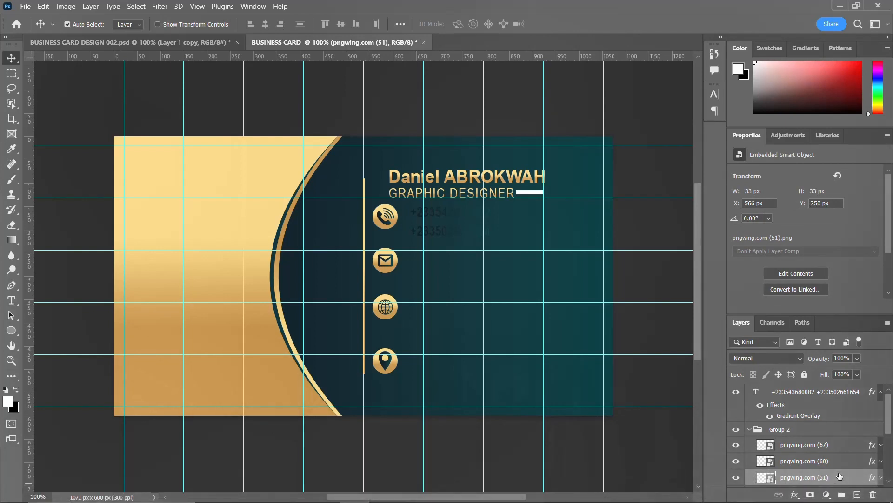
{"action": "left_click", "coordinate": [736, 477]}
{"action": "left_click", "coordinate": [735, 477]}
Locate the phone icon's Ellipse 1 circle layer and copy its layer style.
{"action": "scroll", "coordinate": [810, 463], "scroll_direction": "down", "scroll_amount": 2}
{"action": "left_click", "coordinate": [812, 477]}
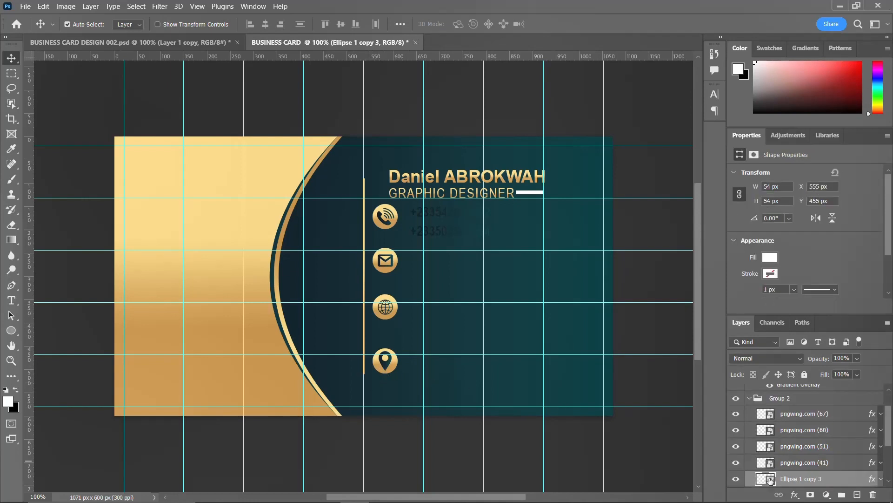
{"action": "scroll", "coordinate": [770, 472], "scroll_direction": "down", "scroll_amount": 5}
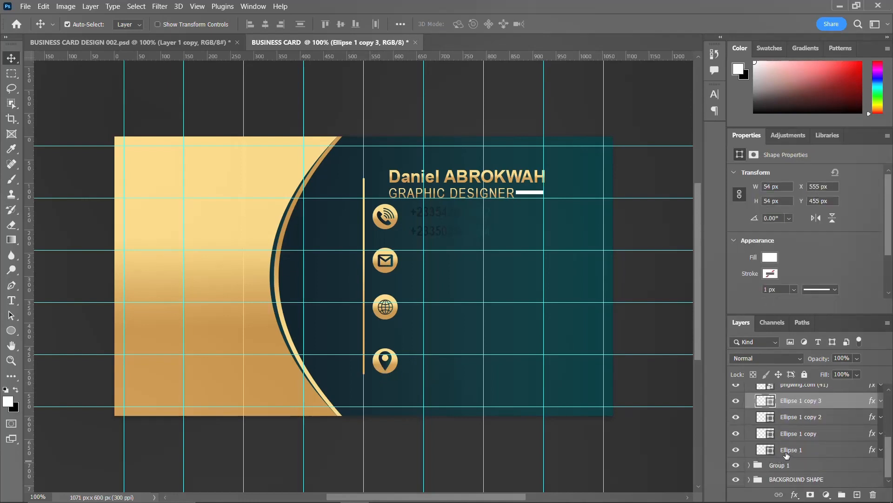
{"action": "left_click", "coordinate": [736, 450]}
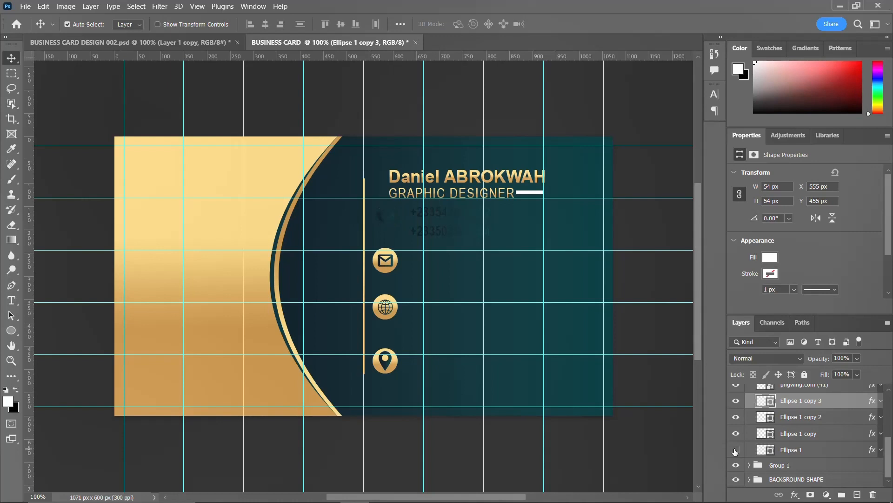
{"action": "left_click", "coordinate": [736, 449]}
{"action": "right_click", "coordinate": [802, 450]}
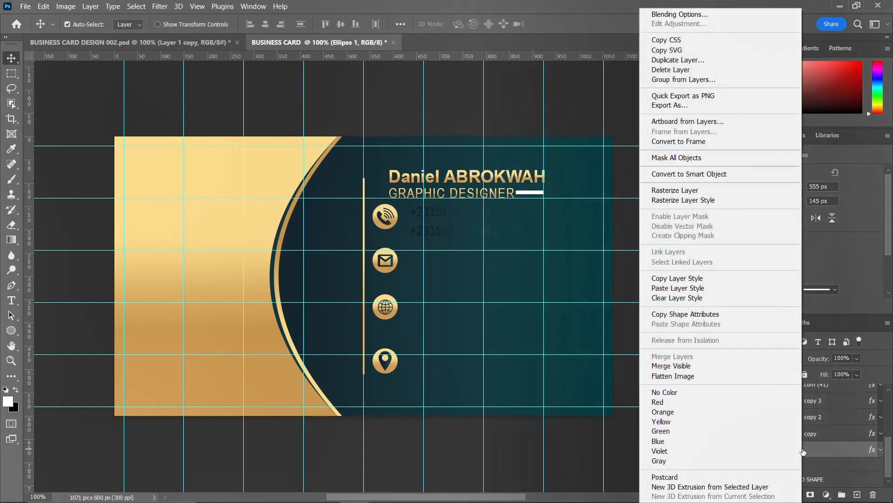
{"action": "left_click", "coordinate": [694, 279]}
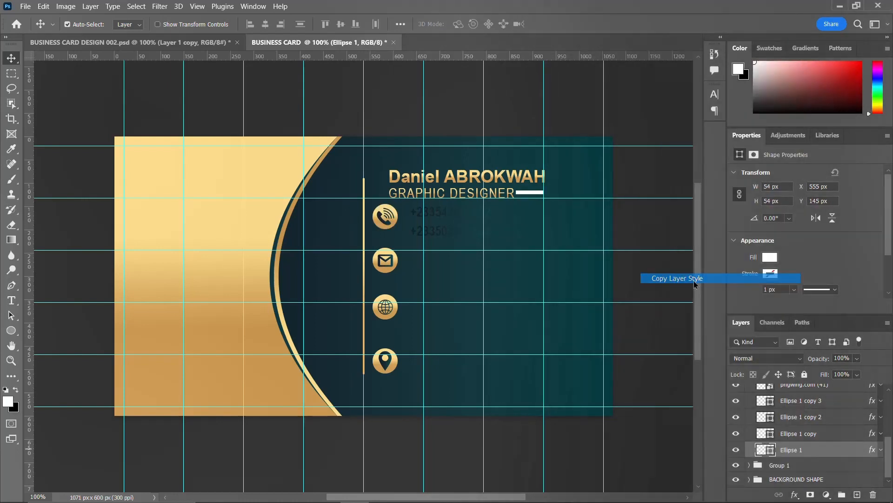
Paste the Ellipse 1 gold gradient style onto the phone-number text layer.
{"action": "left_click", "coordinate": [433, 214]}
{"action": "right_click", "coordinate": [851, 395]}
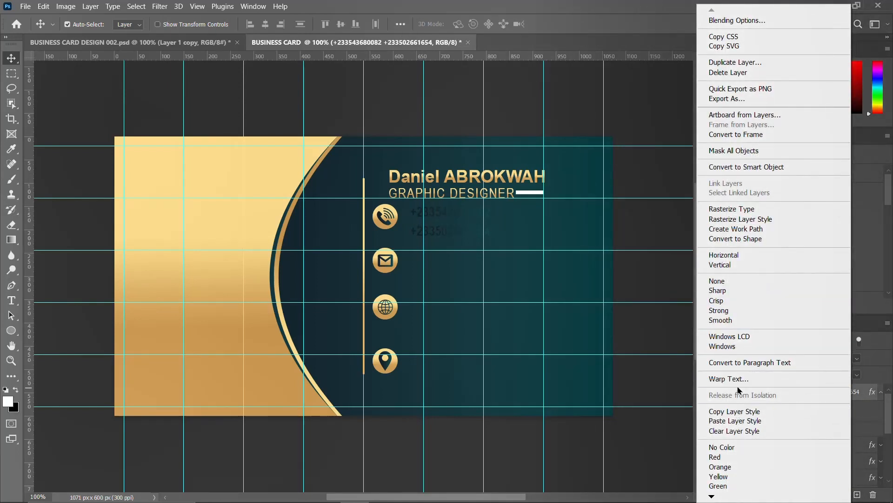
{"action": "left_click", "coordinate": [742, 421]}
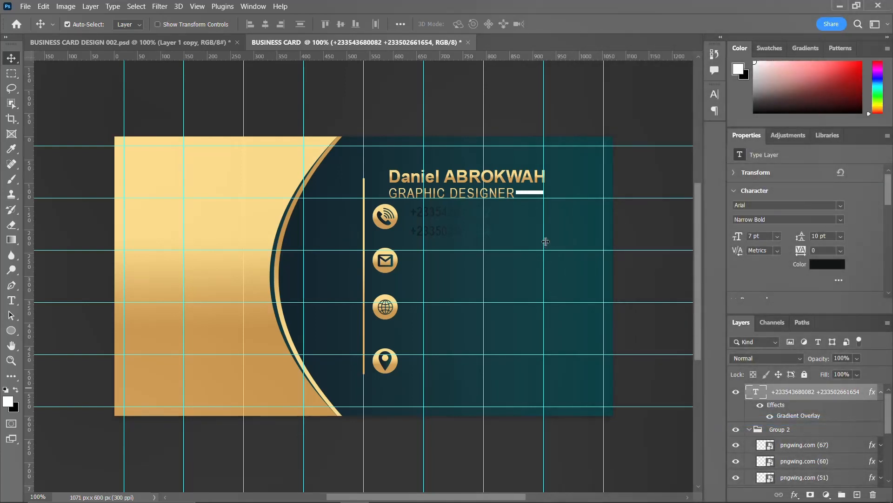
{"action": "left_click", "coordinate": [708, 98]}
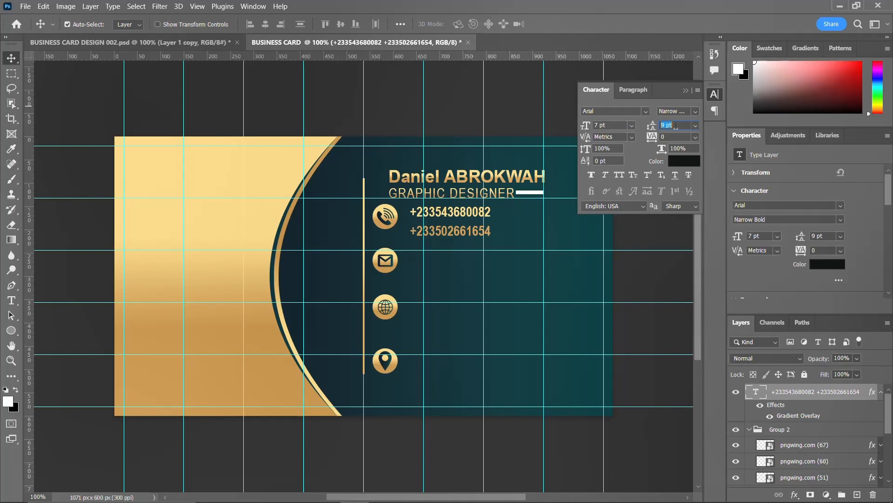
Format the phone numbers as 6 pt Arial Narrow, 6 pt leading, 100 tracking, and move them beside the phone icon.
{"action": "key", "text": "Down"}
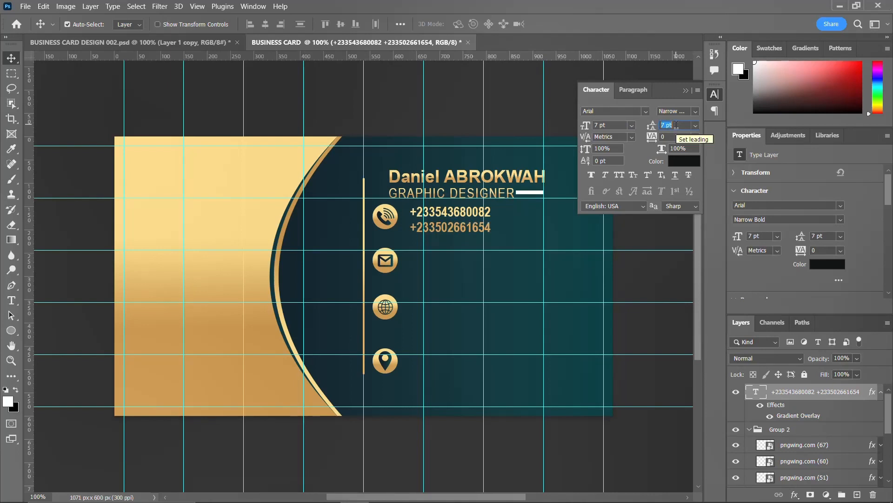
{"action": "key", "text": "Down"}
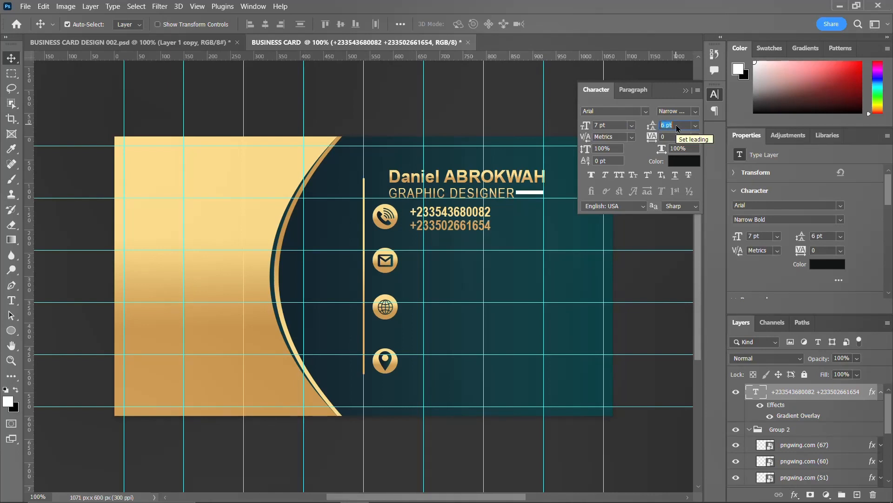
{"action": "left_click", "coordinate": [697, 111]}
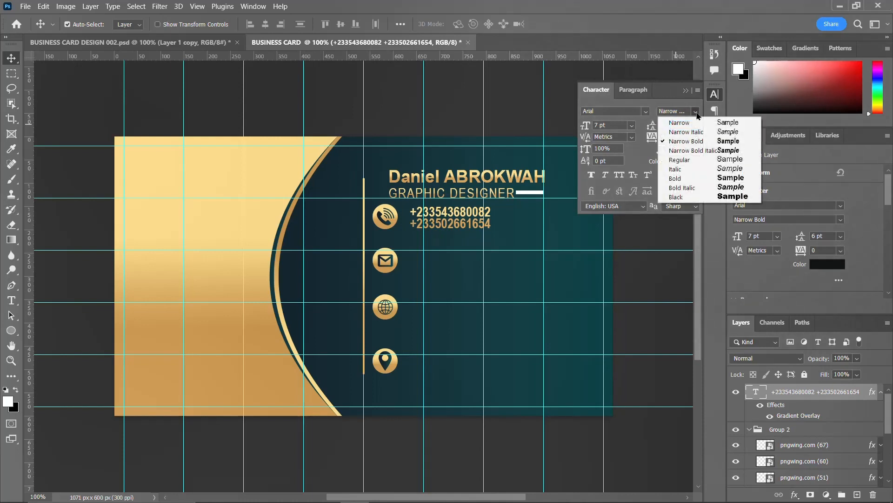
{"action": "left_click", "coordinate": [697, 123]}
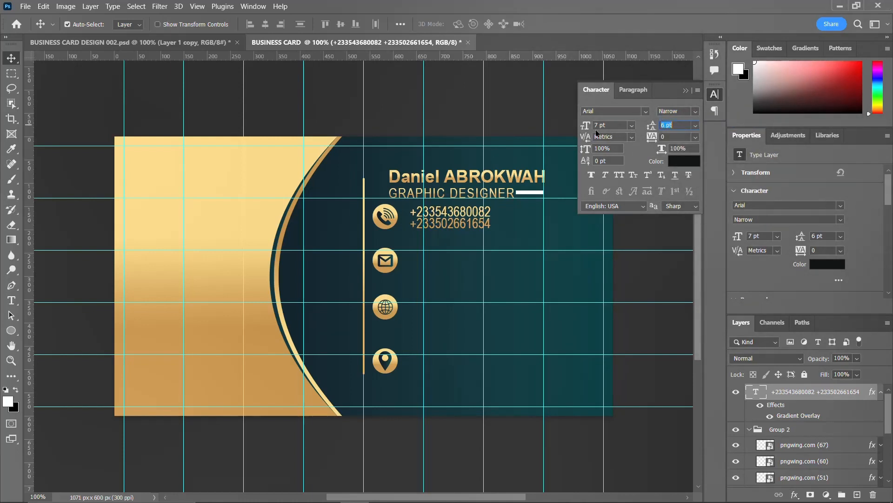
{"action": "left_click_drag", "start_coordinate": [590, 126], "coordinate": [587, 125]}
{"action": "left_click", "coordinate": [654, 136]}
{"action": "type", "text": "100"}
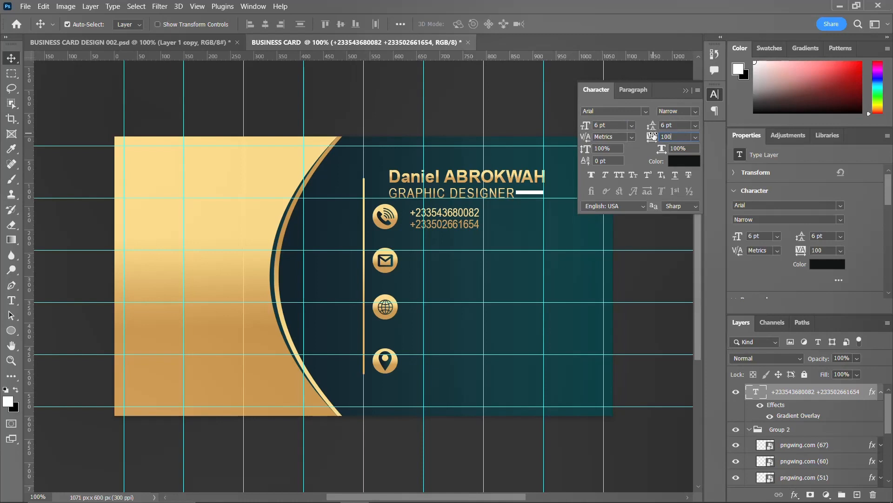
{"action": "key", "text": "Return"}
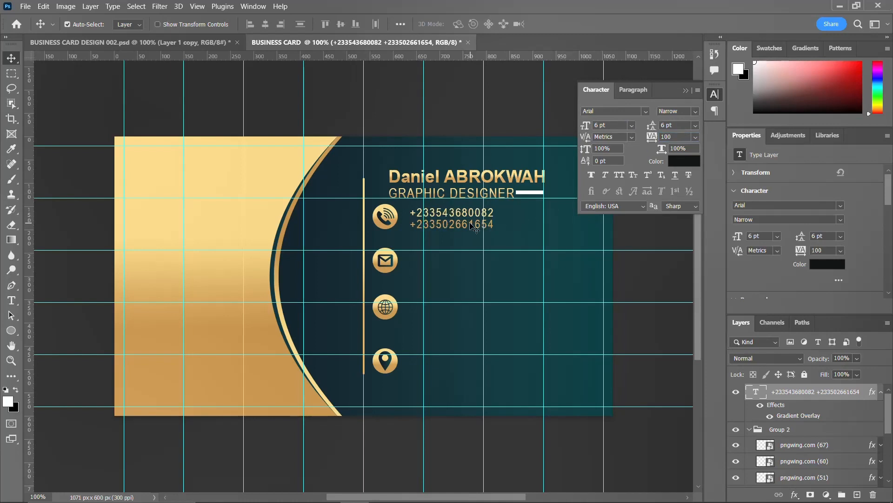
{"action": "left_click", "coordinate": [714, 95]}
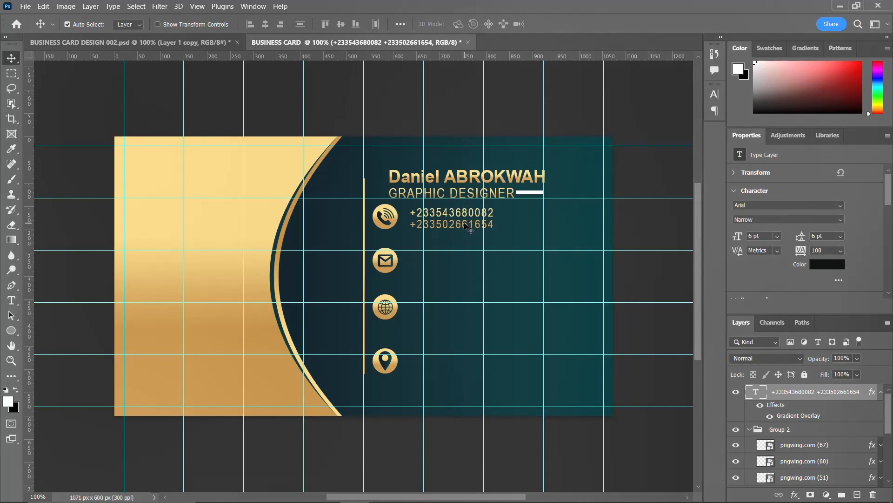
{"action": "left_click_drag", "start_coordinate": [469, 226], "coordinate": [459, 265]}
Replace both lines of the copied text beside the envelope icon with two e-mail addresses.
{"action": "double_click", "coordinate": [490, 252]}
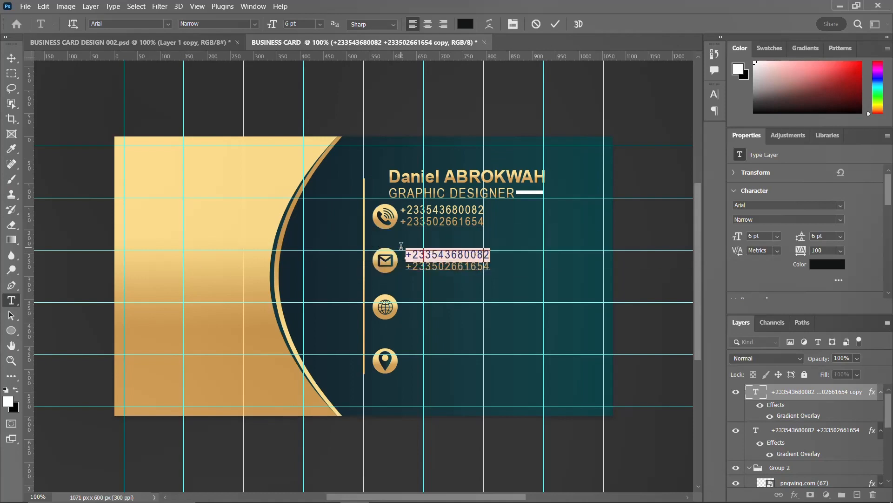
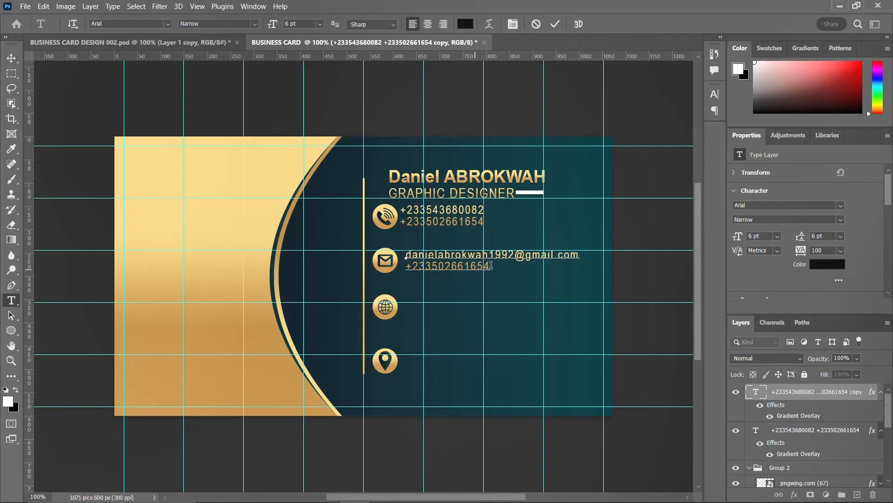
{"action": "left_click_drag", "start_coordinate": [491, 266], "coordinate": [400, 264]}
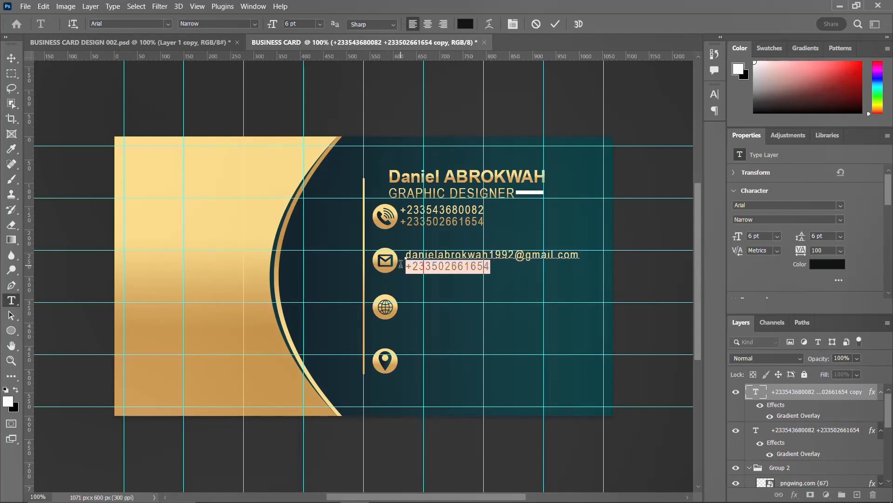
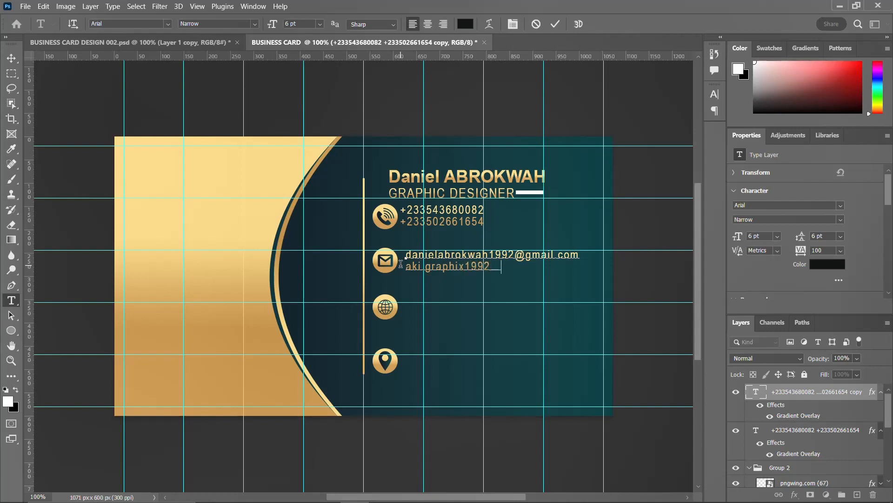
{"action": "key", "text": "ctrl+Return"}
{"action": "key", "text": "v"}
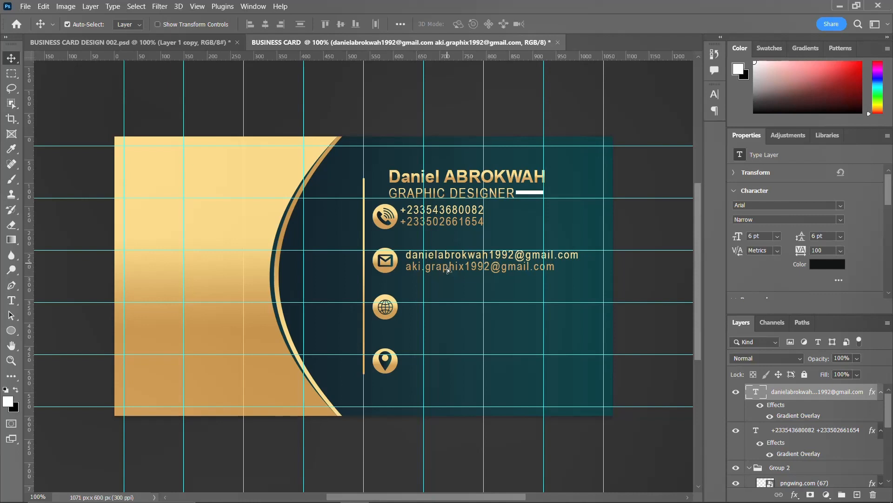
{"action": "left_click_drag", "start_coordinate": [448, 267], "coordinate": [449, 311]}
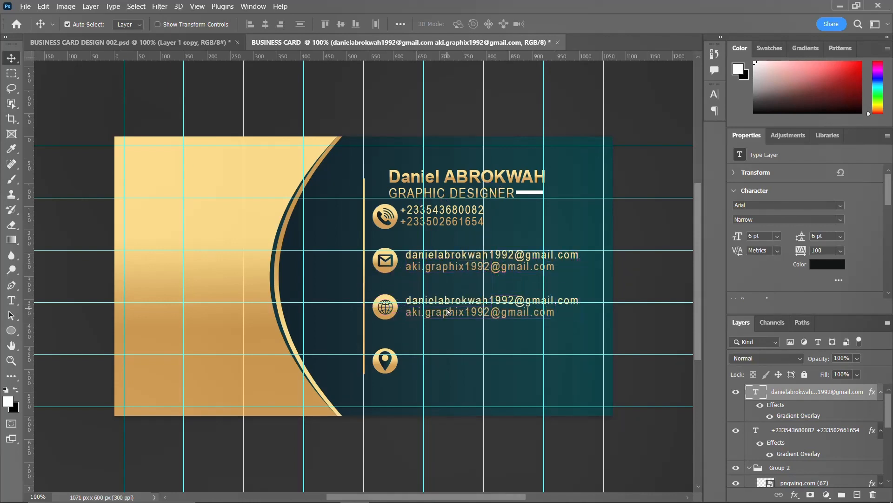
{"action": "double_click", "coordinate": [407, 299]}
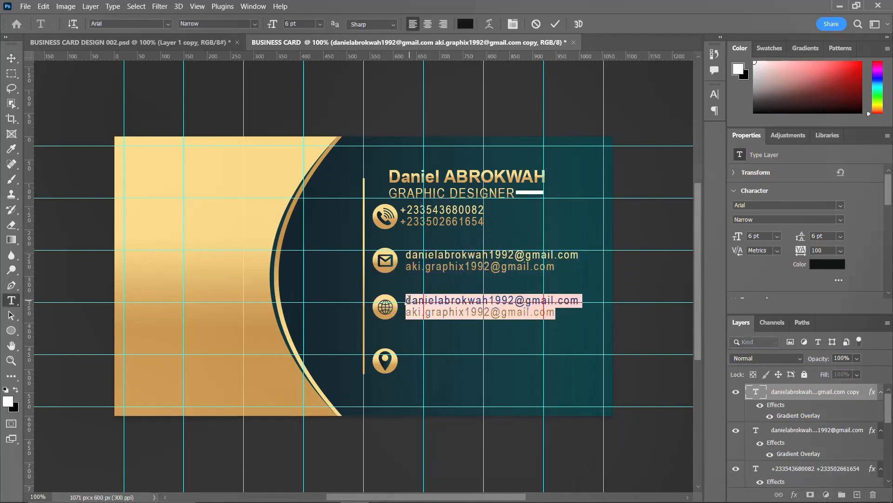
{"action": "left_click_drag", "start_coordinate": [407, 299], "coordinate": [604, 300]}
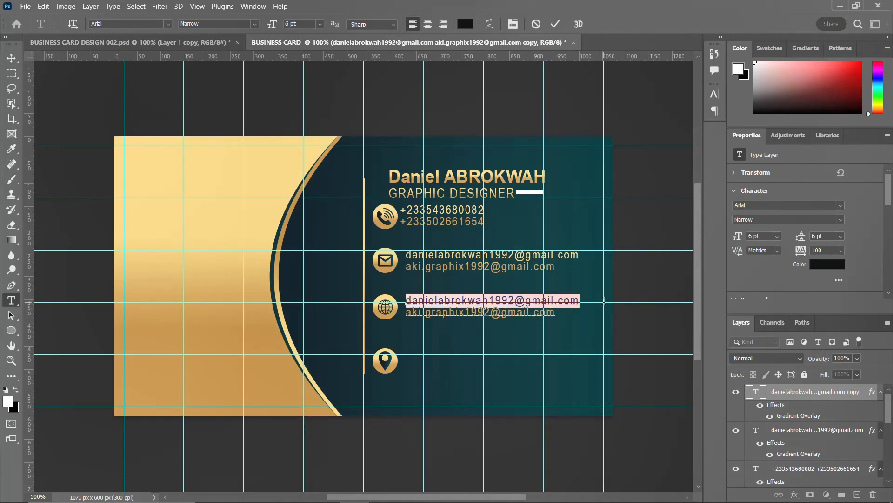
{"action": "key", "text": "BackSpace"}
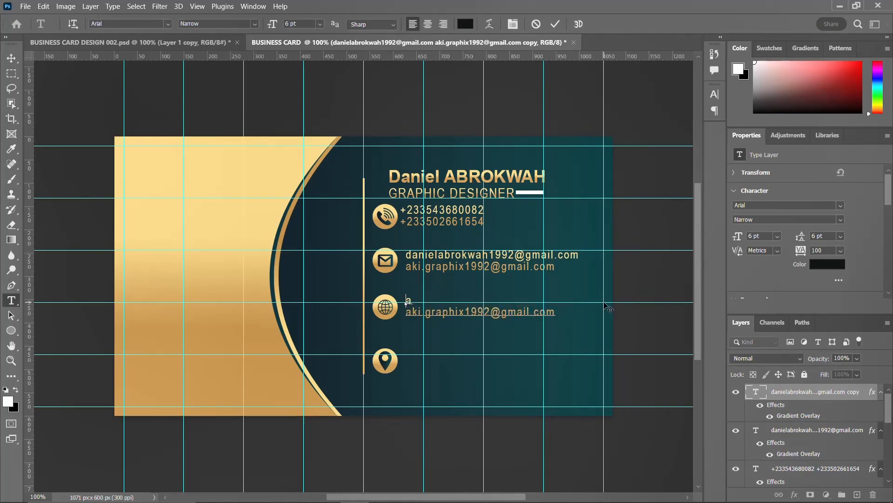
{"action": "type", "text": "www.aki.graphix"}
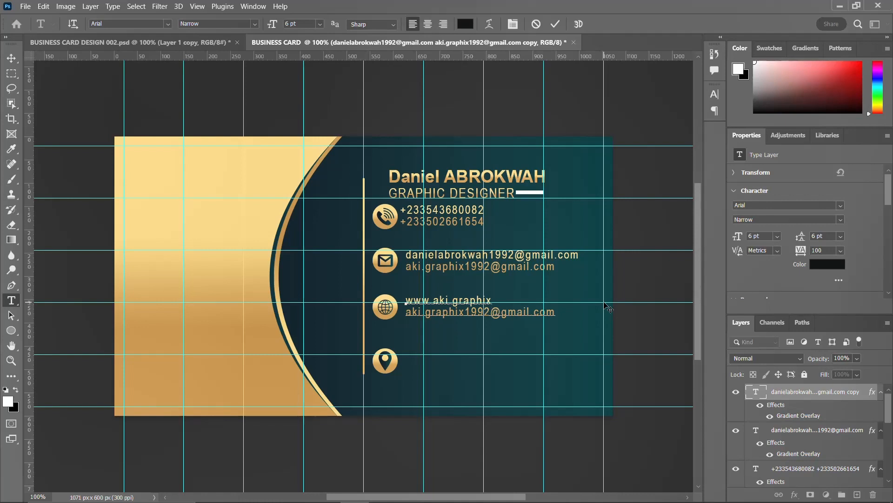
{"action": "type", "text": ".com.gh"}
{"action": "left_click_drag", "start_coordinate": [535, 300], "coordinate": [558, 310]}
{"action": "type", "text": "www.aki.graphix.com.gh"}
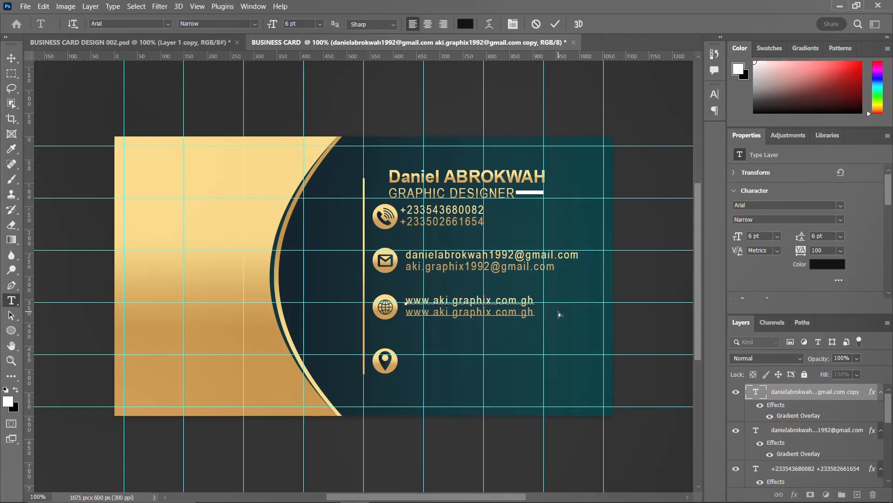
{"action": "key", "text": "ctrl+Return"}
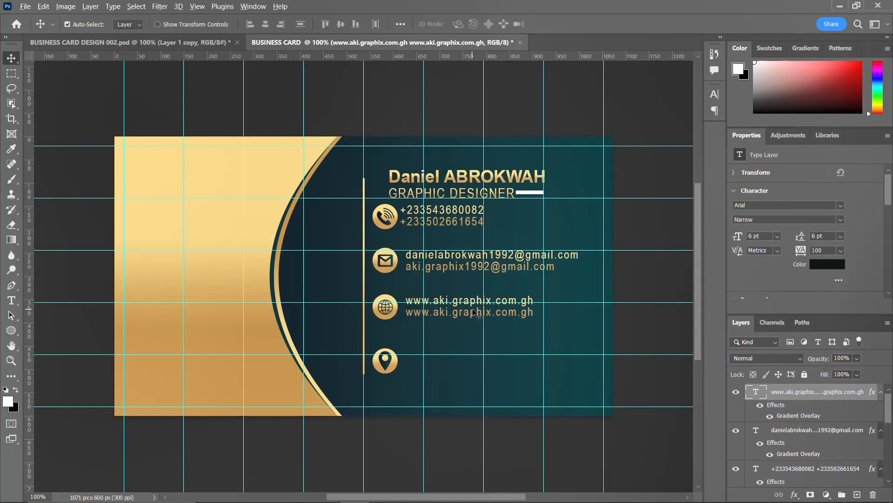
Duplicate the website text down to the location pin and replace its lines with the two-line postal address.
{"action": "left_click_drag", "start_coordinate": [473, 313], "coordinate": [479, 365]}
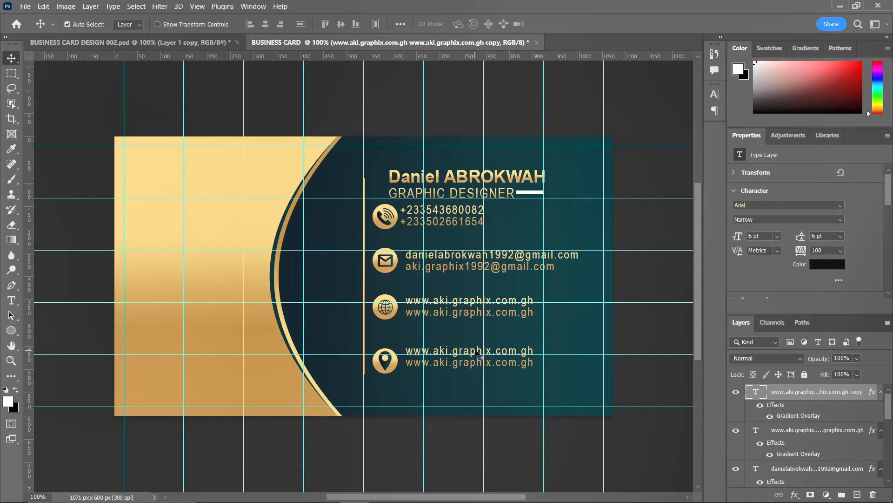
{"action": "double_click", "coordinate": [428, 350]}
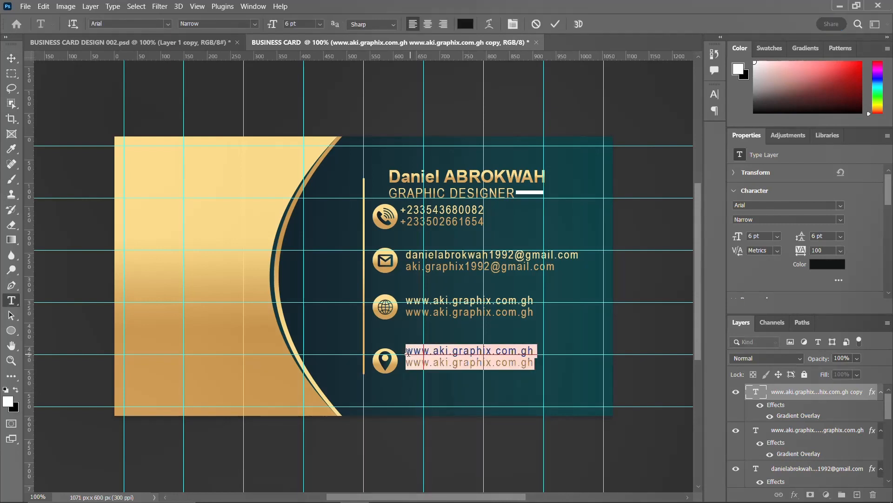
{"action": "left_click_drag", "start_coordinate": [407, 350], "coordinate": [549, 355]}
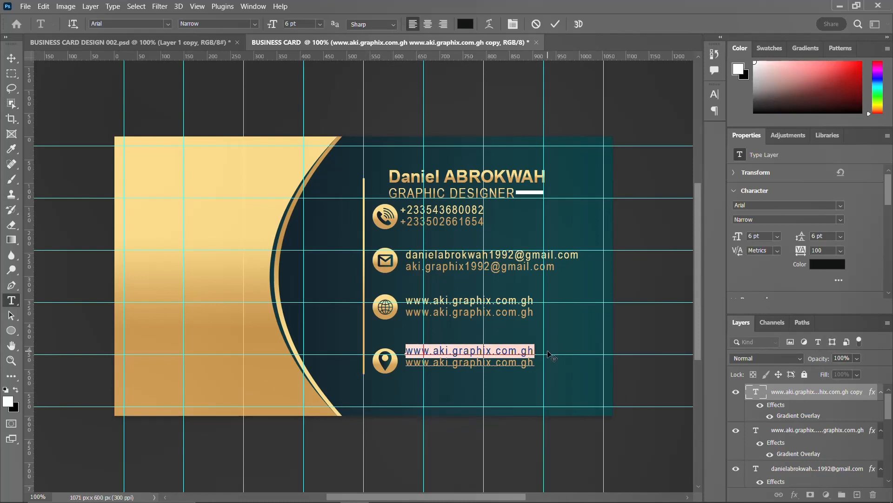
{"action": "type", "text": "Accra"}
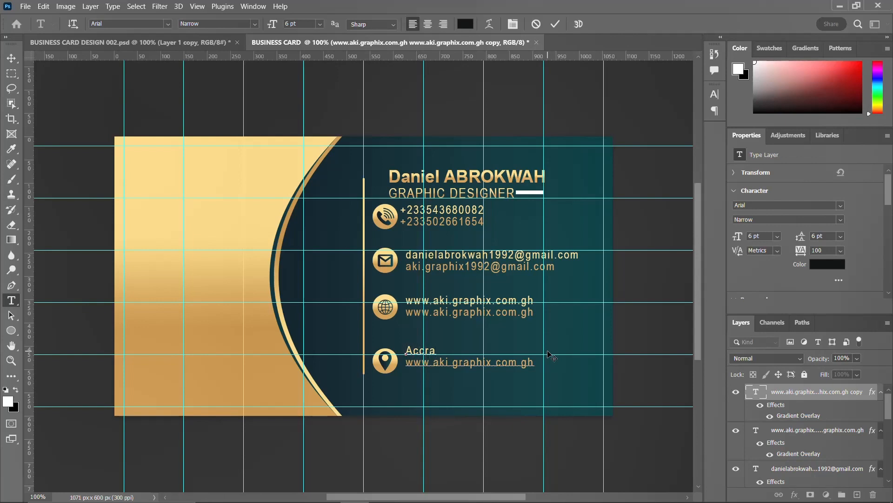
{"action": "type", "text": "Ghana -"}
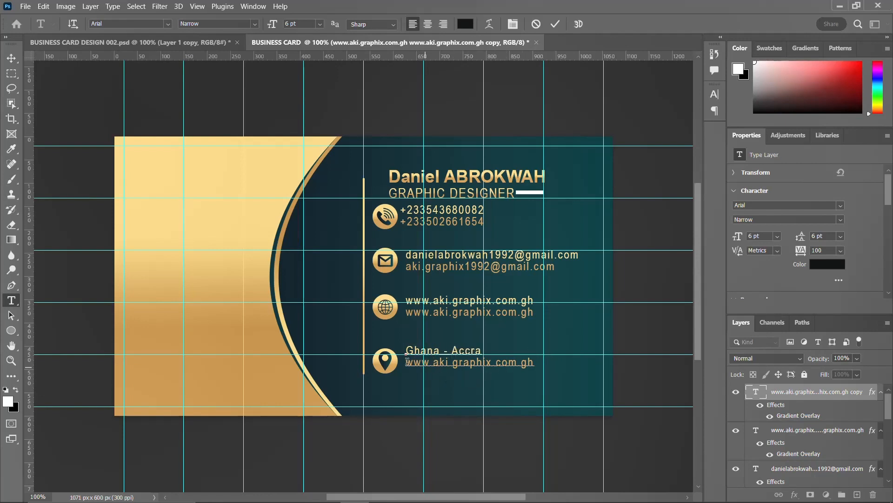
{"action": "left_click_drag", "start_coordinate": [407, 362], "coordinate": [564, 372]}
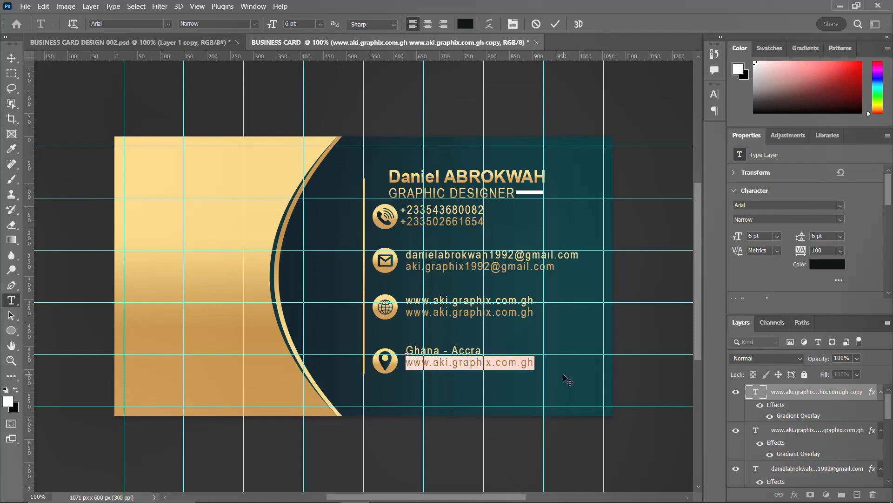
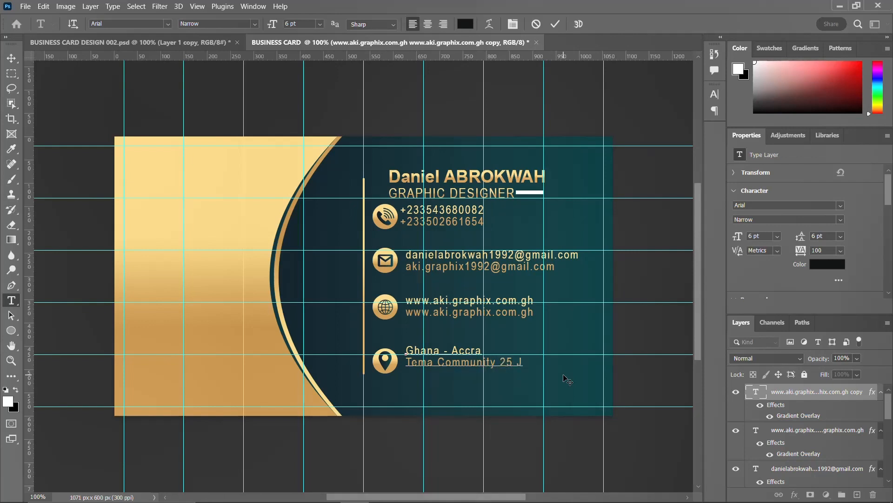
{"action": "key", "text": "ctrl+Return"}
{"action": "key", "text": "v"}
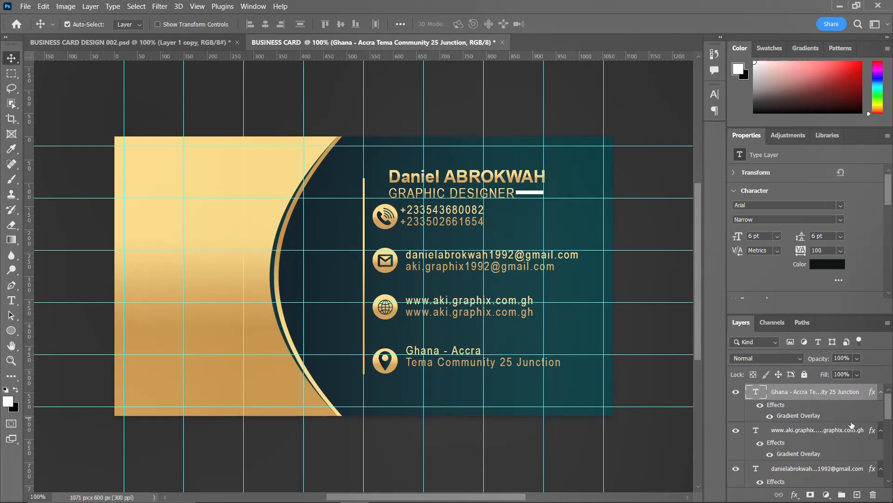
Collapse Group 2, select the four contact text layers, and group them with Ctrl+G.
{"action": "scroll", "coordinate": [805, 412], "scroll_direction": "down", "scroll_amount": 1}
{"action": "scroll", "coordinate": [805, 412], "scroll_direction": "down", "scroll_amount": 8}
{"action": "scroll", "coordinate": [802, 433], "scroll_direction": "up", "scroll_amount": 4}
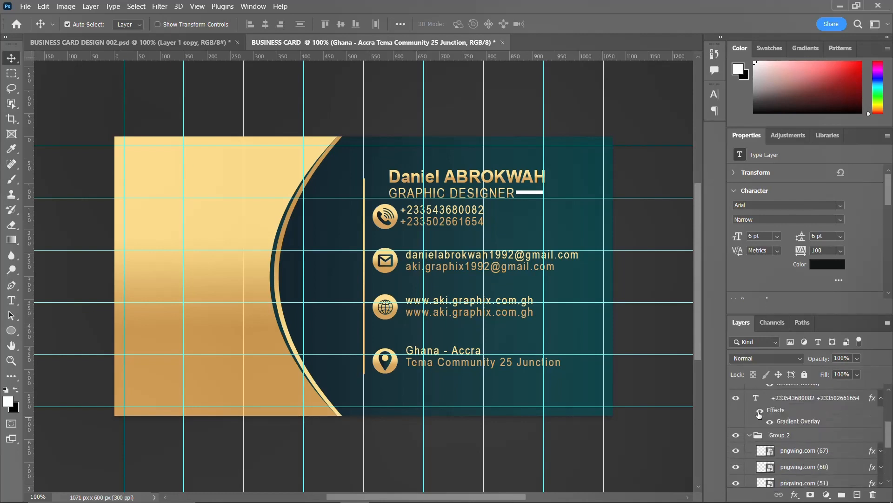
{"action": "left_click", "coordinate": [750, 435]}
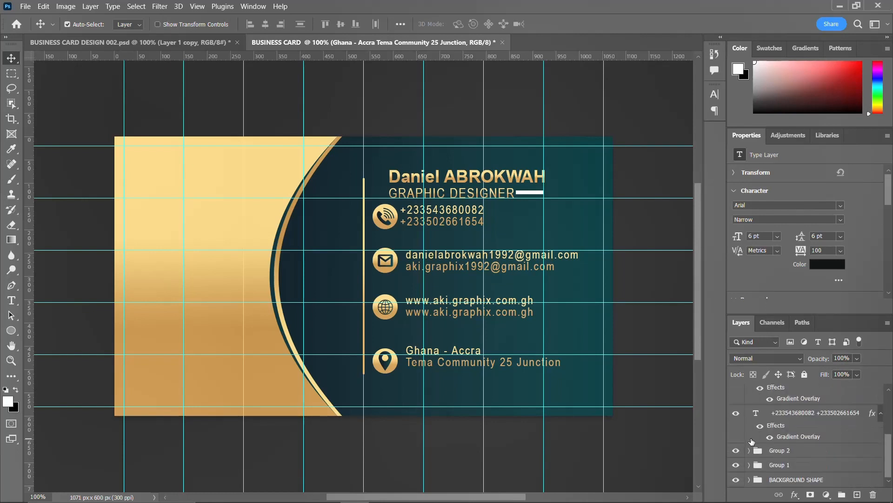
{"action": "left_click", "coordinate": [801, 437], "text": "shift"}
{"action": "scroll", "coordinate": [791, 430], "scroll_direction": "up", "scroll_amount": 3}
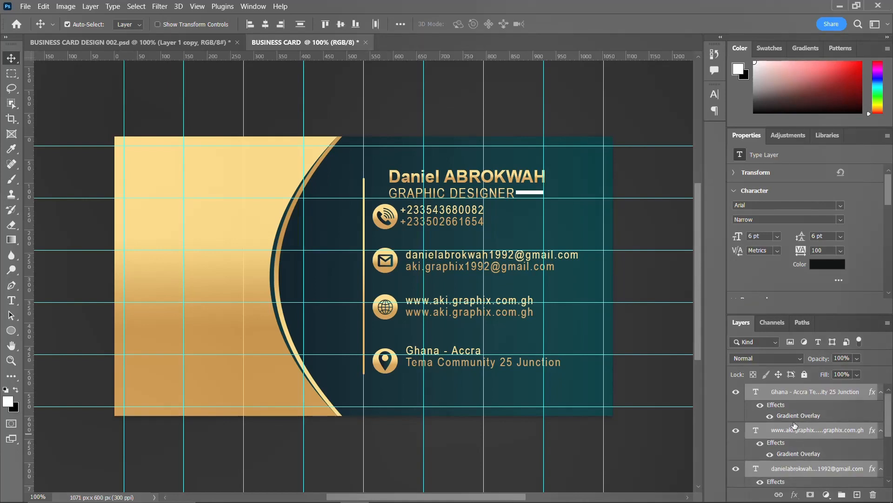
{"action": "key", "text": "ctrl+t"}
{"action": "key", "text": "Escape"}
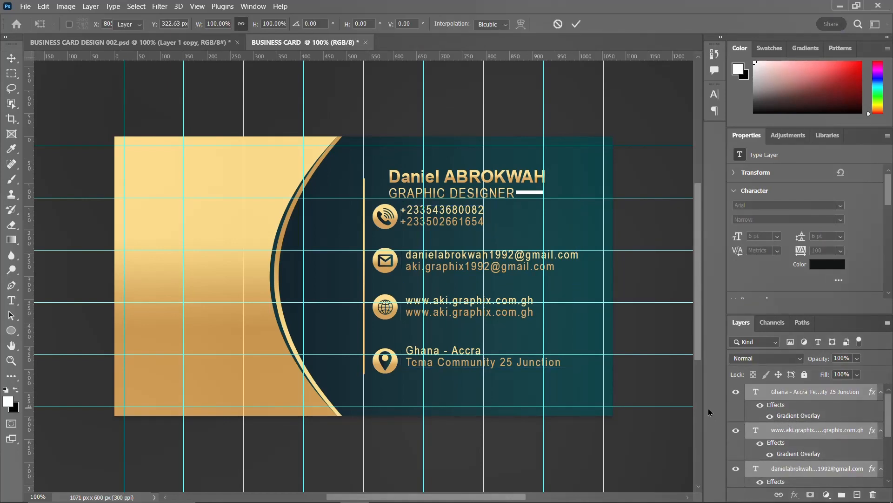
{"action": "key", "text": "ctrl+g"}
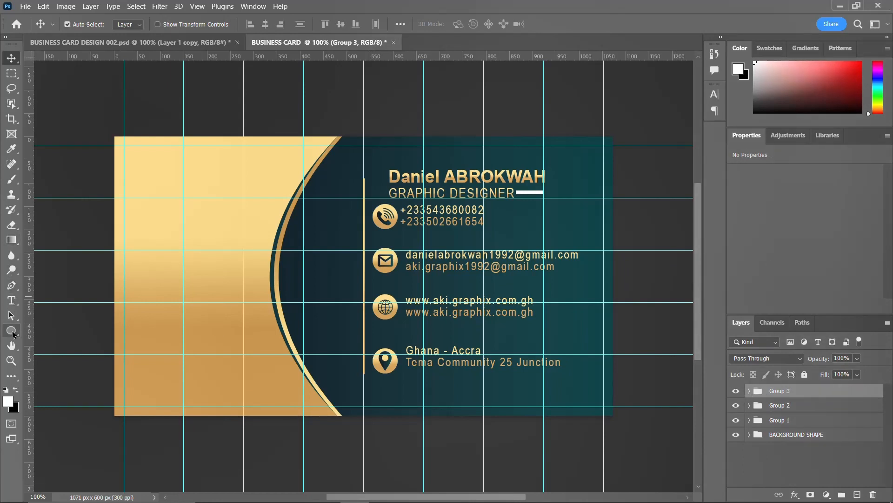
Pick the Polygon tool, draw a trial pentagon on the gold panel, then delete it.
{"action": "left_click", "coordinate": [12, 331]}
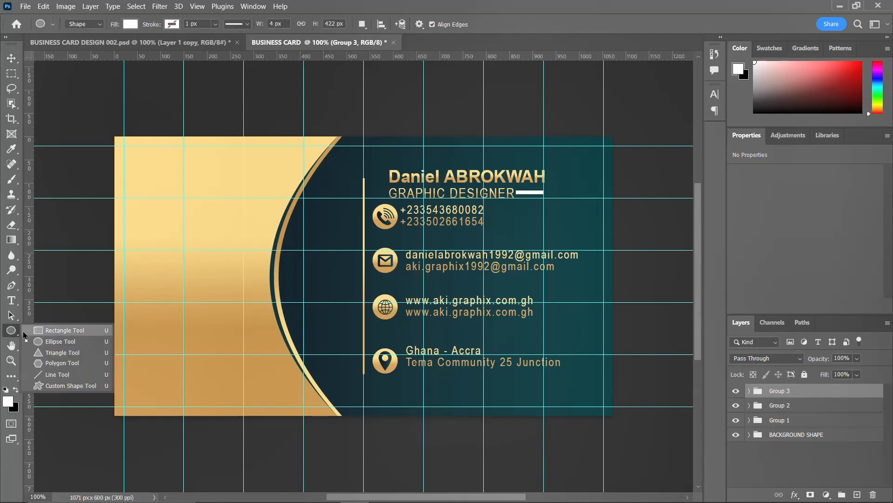
{"action": "left_click", "coordinate": [62, 346]}
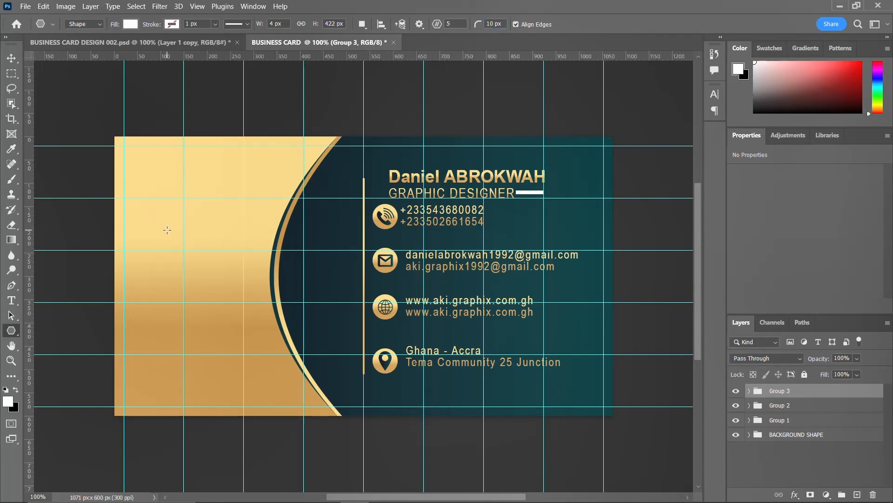
{"action": "left_click_drag", "start_coordinate": [167, 230], "coordinate": [258, 351]}
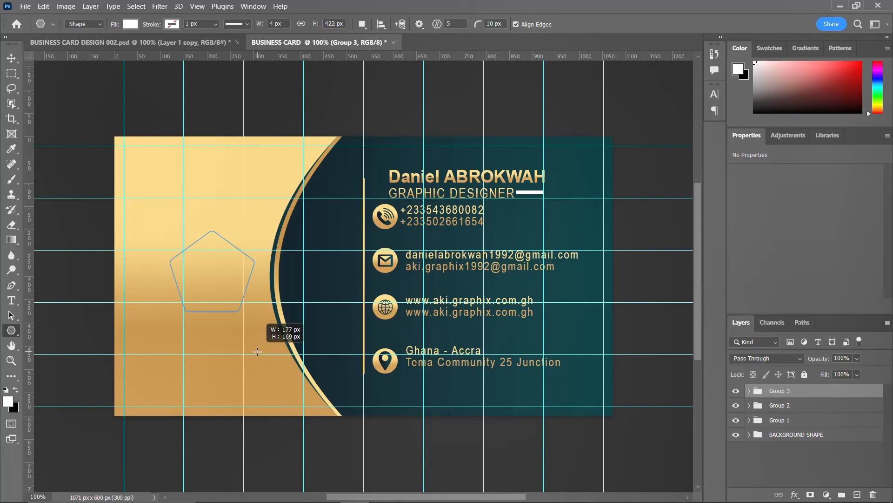
{"action": "left_click_drag", "start_coordinate": [257, 351], "coordinate": [257, 351]}
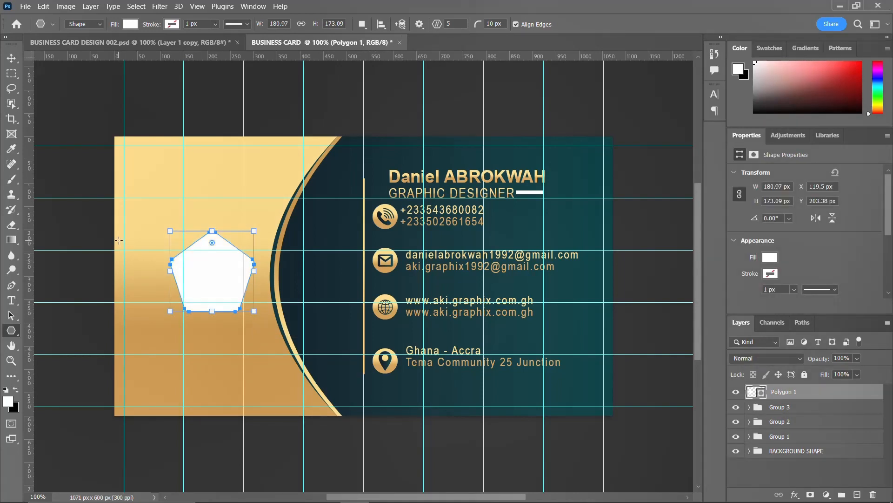
{"action": "key", "text": "Delete"}
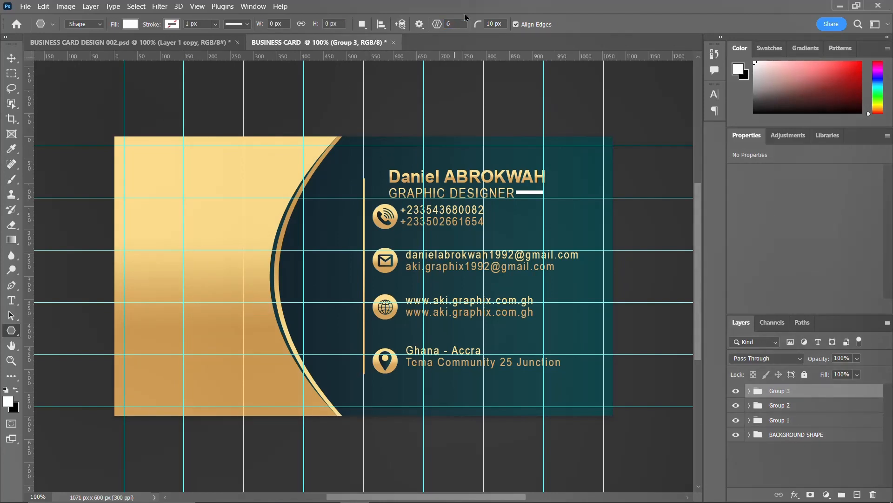
Try a 50 px corner radius, undo it, then draw the white hexagon with 20 px radius.
{"action": "double_click", "coordinate": [491, 24]}
{"action": "type", "text": "50"}
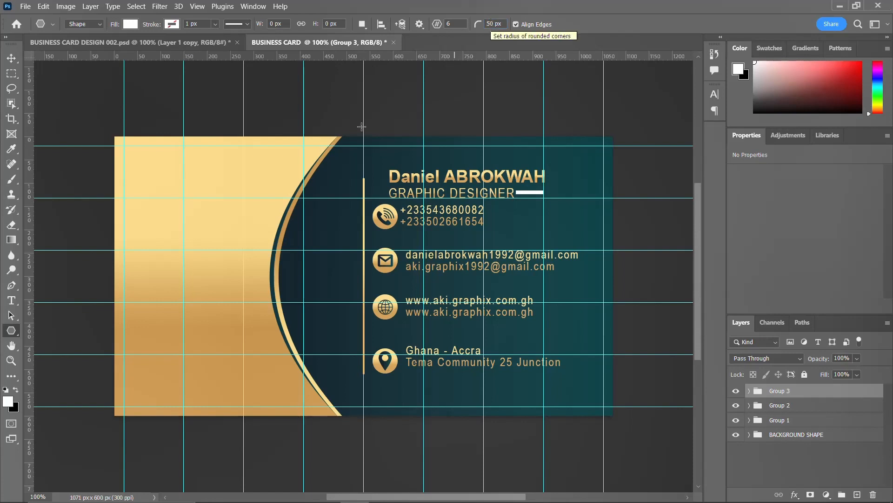
{"action": "left_click_drag", "start_coordinate": [156, 235], "coordinate": [209, 309]}
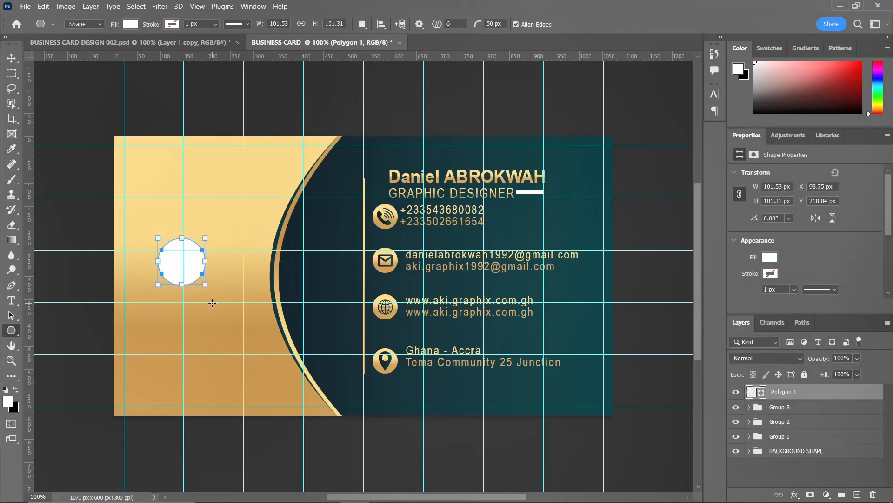
{"action": "key", "text": "ctrl+z"}
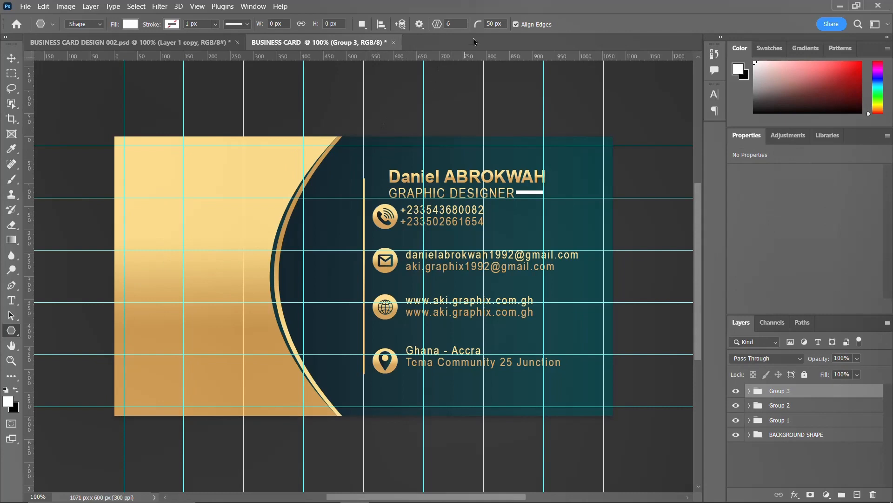
{"action": "double_click", "coordinate": [490, 24]}
{"action": "type", "text": "20"}
{"action": "left_click_drag", "start_coordinate": [148, 257], "coordinate": [235, 351]}
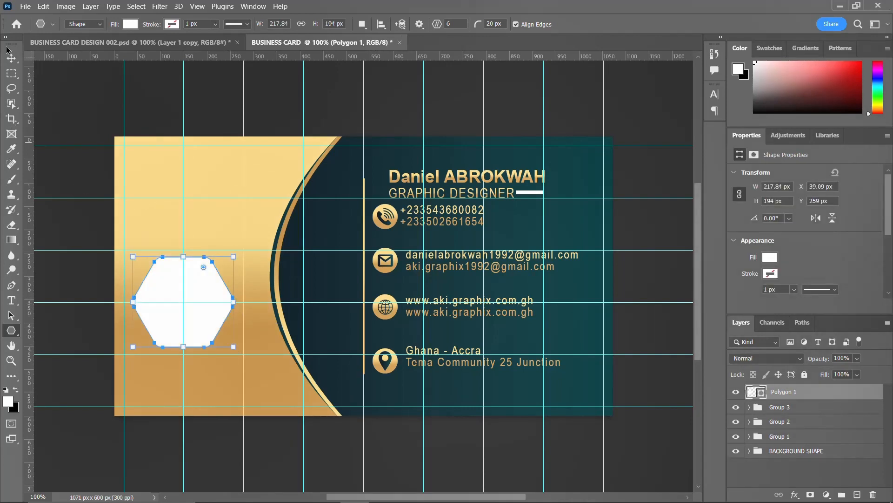
{"action": "left_click", "coordinate": [11, 58]}
Move the hexagon slightly right and up on the gold panel.
{"action": "left_click_drag", "start_coordinate": [207, 280], "coordinate": [224, 264]}
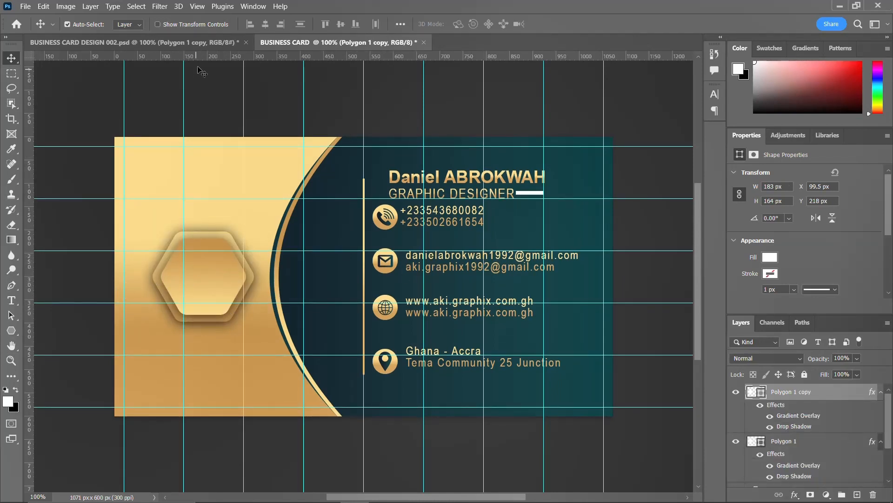
Drag the AG crown logo layer from the other design onto the hexagon in the business card.
{"action": "left_click", "coordinate": [216, 43]}
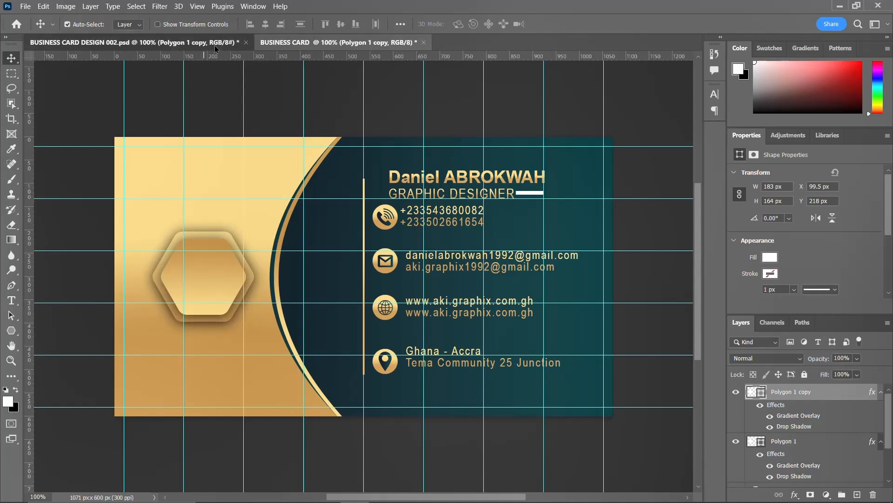
{"action": "left_click", "coordinate": [255, 269]}
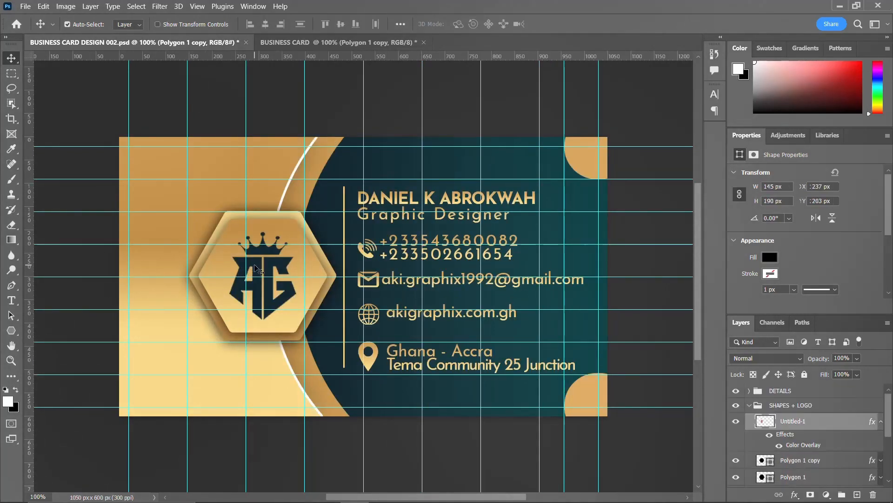
{"action": "left_click_drag", "start_coordinate": [251, 230], "coordinate": [282, 44]}
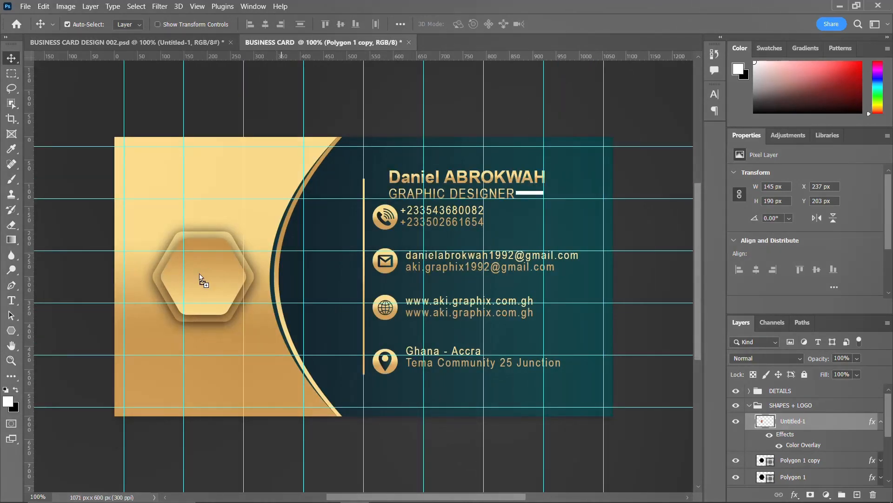
{"action": "left_click_drag", "start_coordinate": [201, 279], "coordinate": [202, 278]}
Scale the AG logo to about two-thirds size and nudge it down and right inside the hexagon.
{"action": "key", "text": "ctrl+t"}
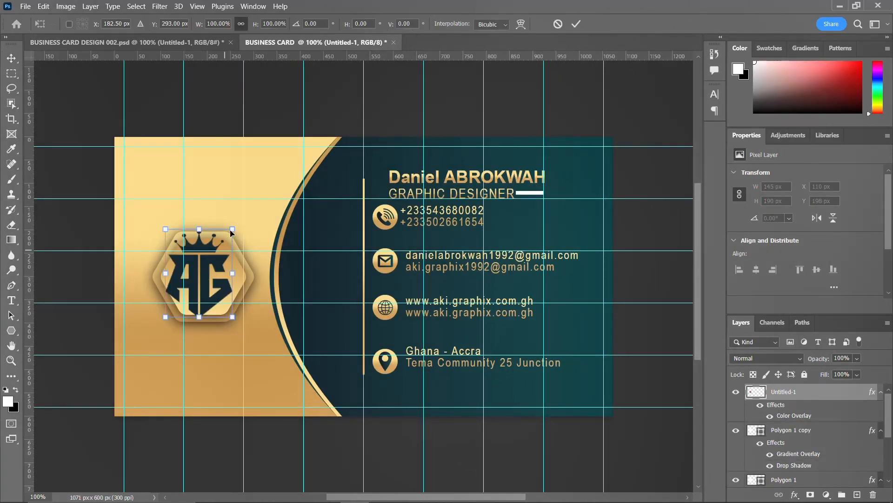
{"action": "left_click_drag", "start_coordinate": [232, 227], "coordinate": [226, 236]}
{"action": "left_click_drag", "start_coordinate": [199, 285], "coordinate": [203, 285]}
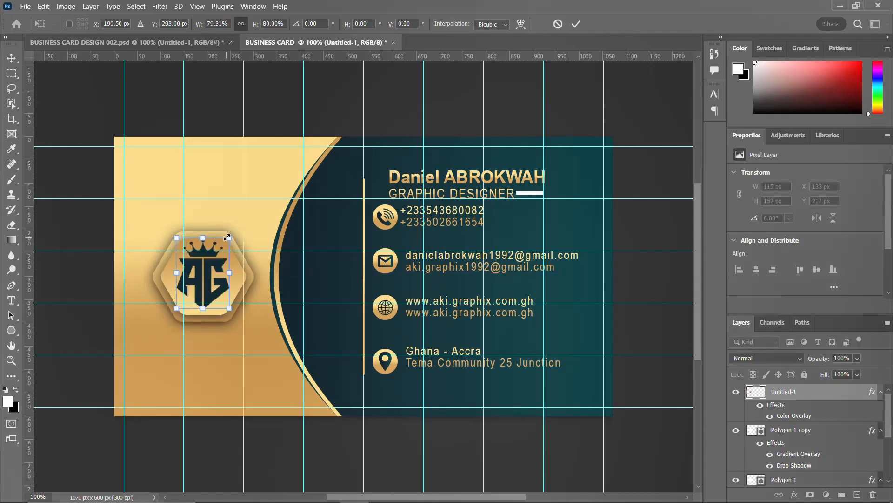
{"action": "left_click_drag", "start_coordinate": [227, 237], "coordinate": [223, 243]}
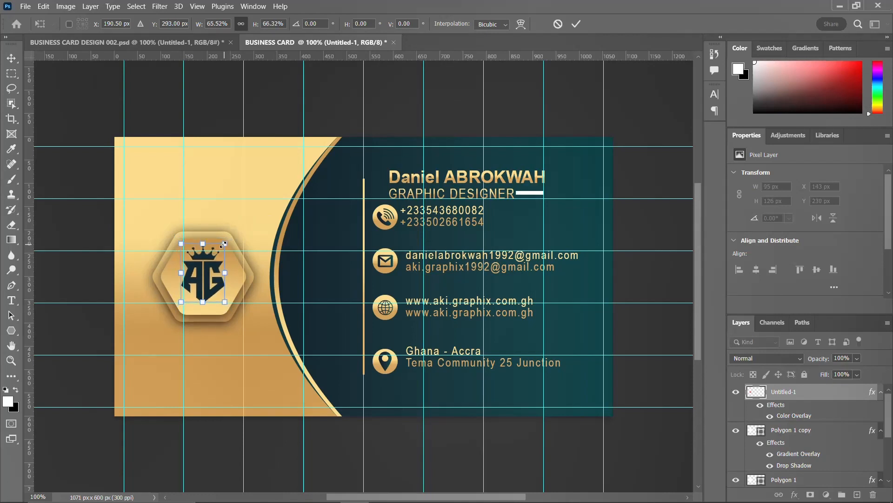
{"action": "key", "text": "Return"}
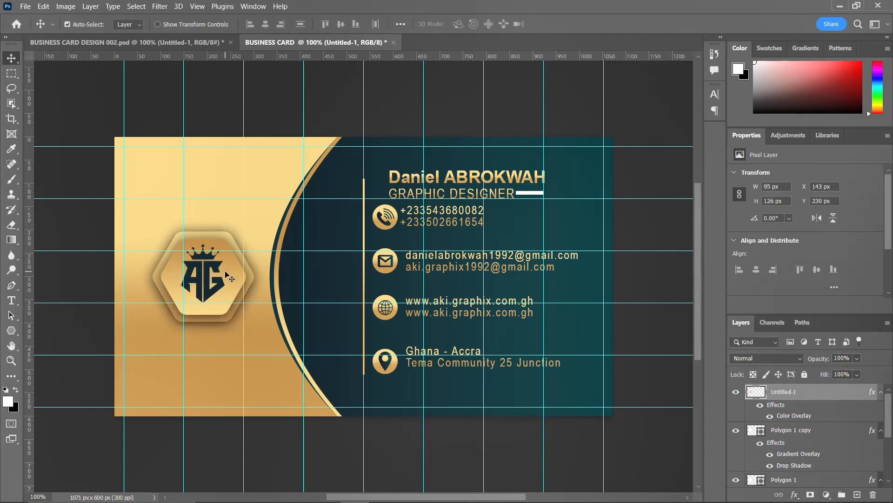
{"action": "key", "text": "Down"}
{"action": "key", "text": "Down"}
{"action": "key", "text": "Down"}
{"action": "key", "text": "Down"}
{"action": "key", "text": "Down"}
{"action": "key", "text": "Right"}
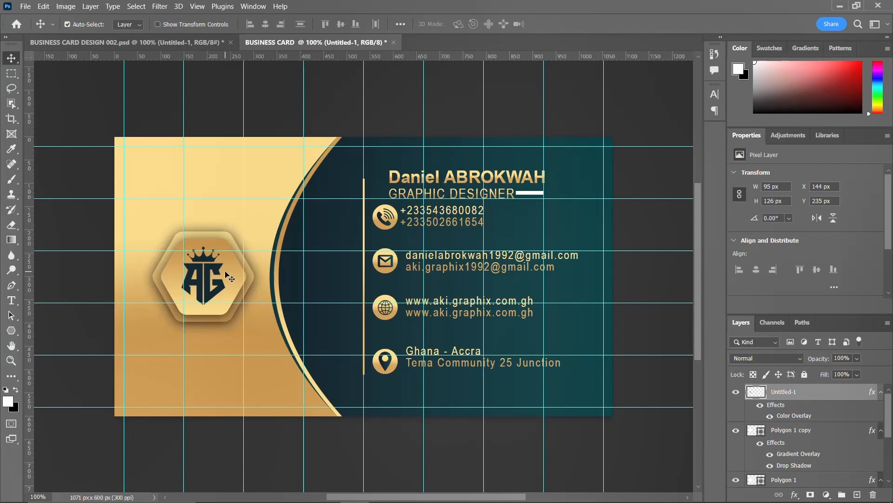
{"action": "key", "text": "Right"}
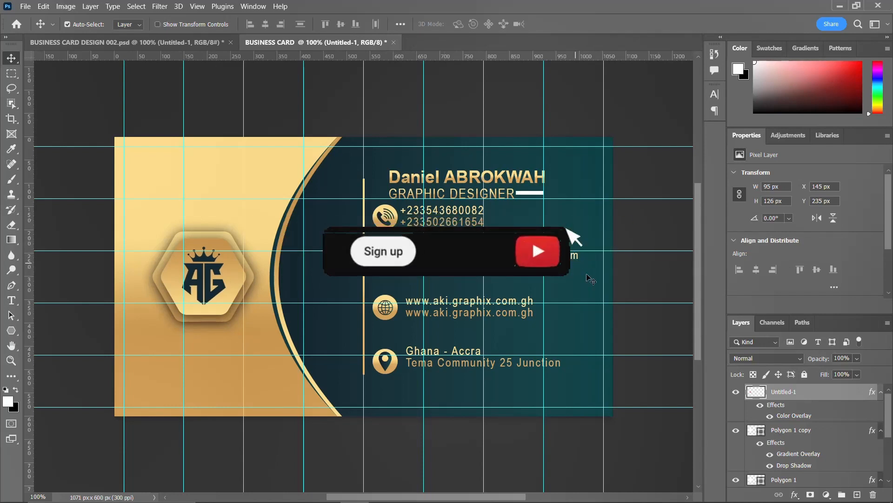
Collapse the logo and inner hexagon effect lists, then toggle the LOGO and contact-text groups' visibility to check them.
{"action": "left_click", "coordinate": [881, 391]}
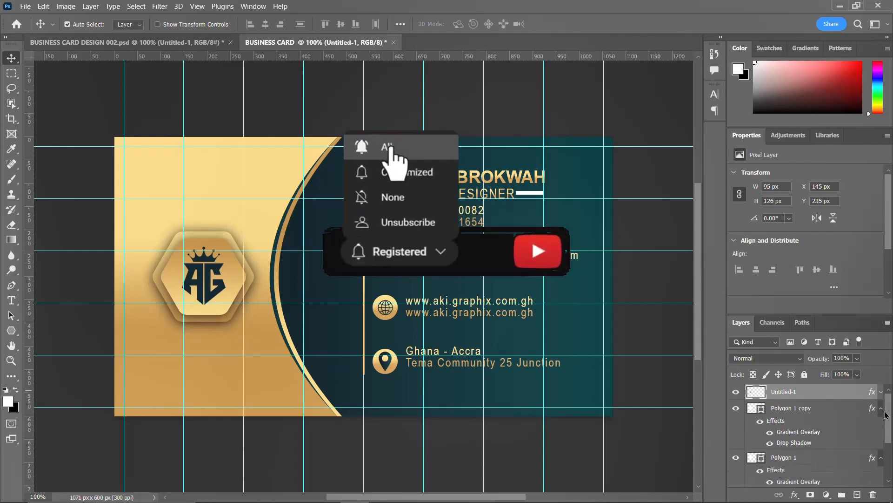
{"action": "left_click", "coordinate": [881, 408]}
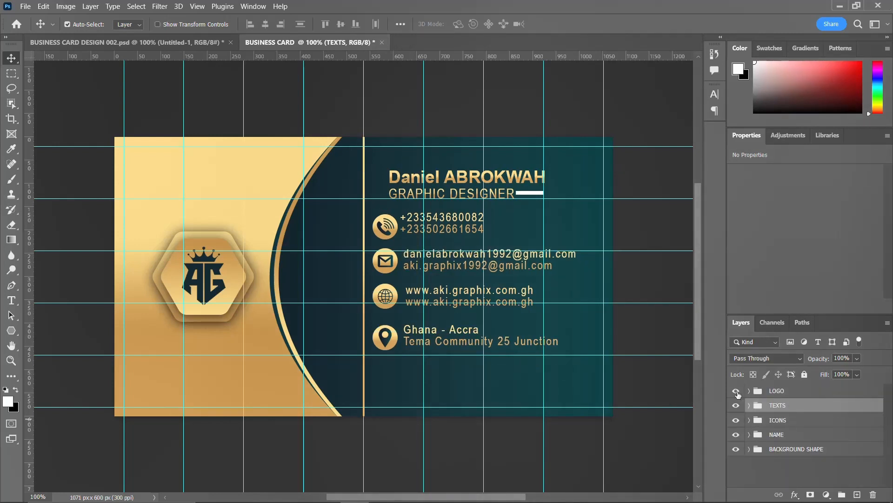
{"action": "left_click", "coordinate": [736, 392]}
{"action": "left_click", "coordinate": [737, 405]}
{"action": "left_click", "coordinate": [736, 406]}
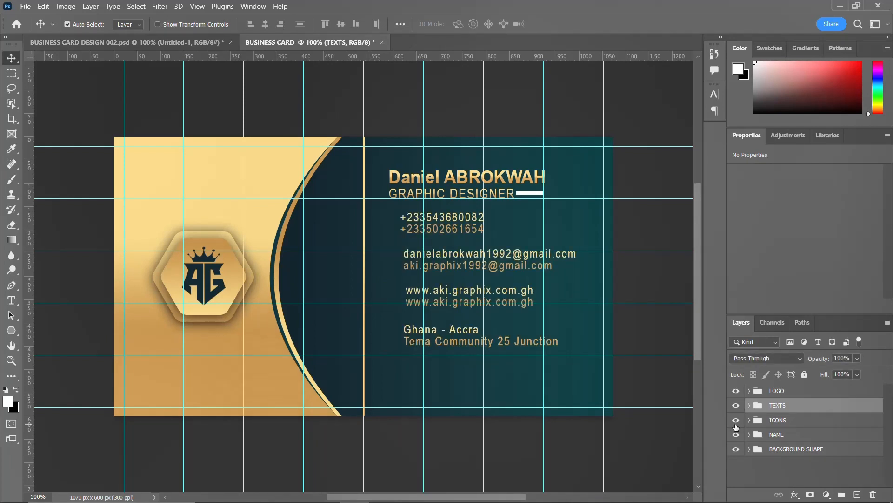
Turn the ICONS and NAME groups back on and add NAME to the layer selection.
{"action": "left_click", "coordinate": [736, 424]}
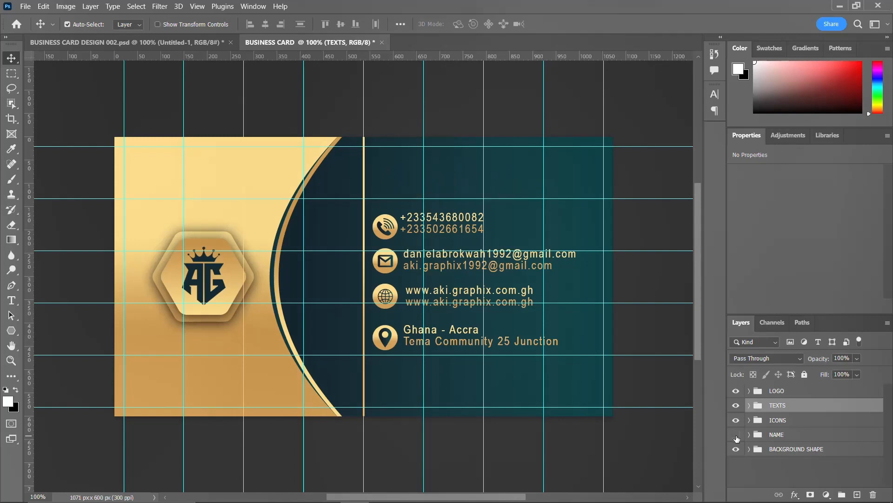
{"action": "left_click", "coordinate": [736, 436]}
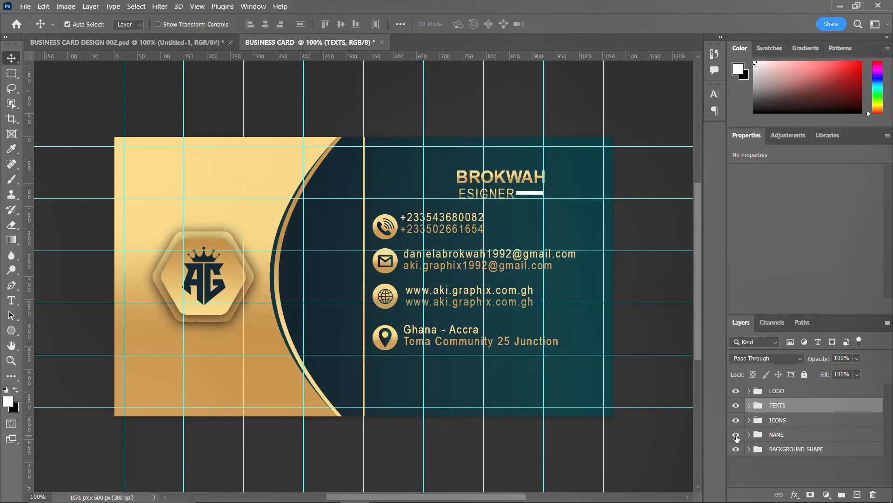
{"action": "left_click", "coordinate": [773, 436], "text": "shift"}
Free-transform the NAME, TEXTS and ICONS groups a few pixels into line, then select Rectangle 3 in BACKGROUND SHAPE.
{"action": "key", "text": "ctrl+t"}
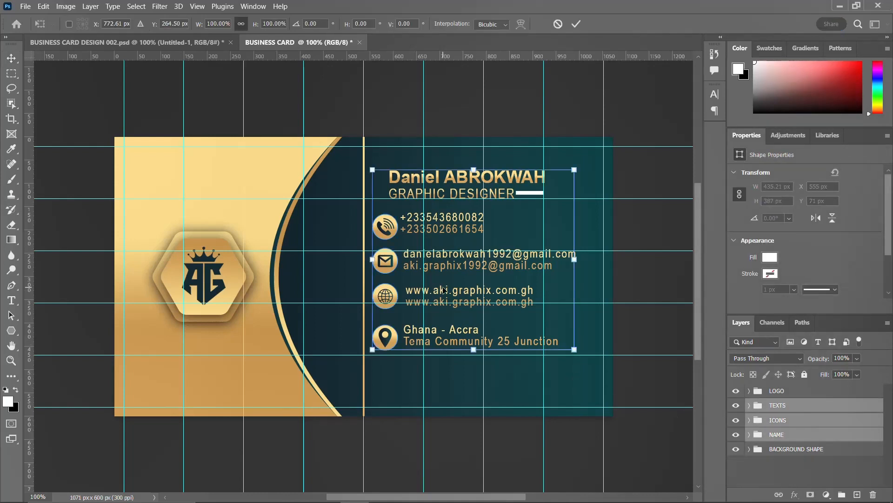
{"action": "left_click_drag", "start_coordinate": [443, 296], "coordinate": [443, 298]}
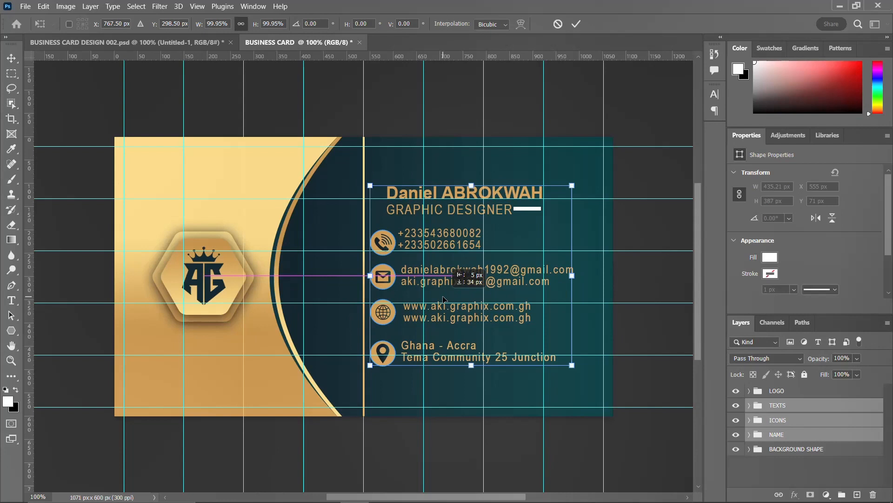
{"action": "left_click_drag", "start_coordinate": [443, 298], "coordinate": [443, 301]}
{"action": "key", "text": "Return"}
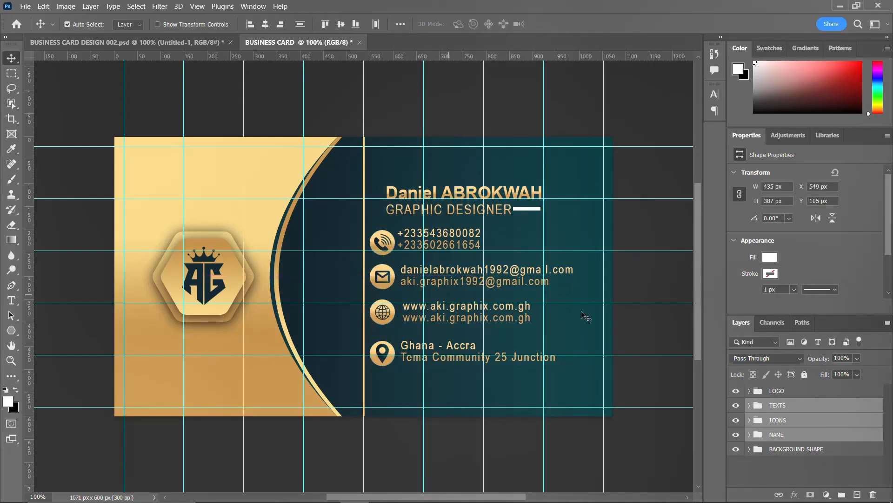
{"action": "left_click", "coordinate": [750, 449]}
{"action": "left_click", "coordinate": [821, 465]}
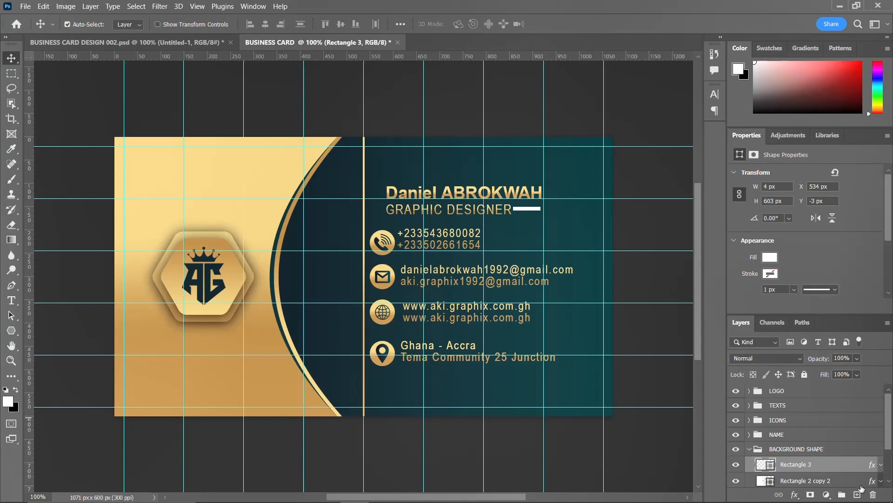
On a new layer, draw a small white ellipse circle and move it to the card's right edge.
{"action": "left_click", "coordinate": [858, 494]}
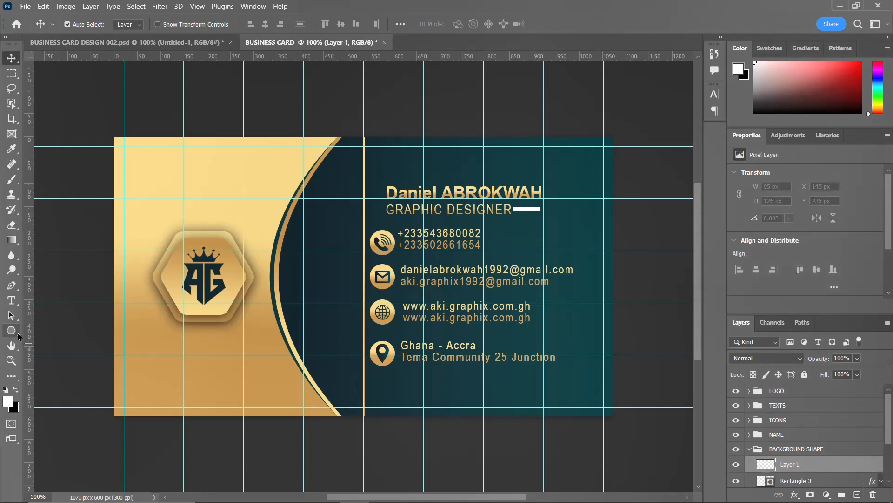
{"action": "left_click", "coordinate": [13, 329]}
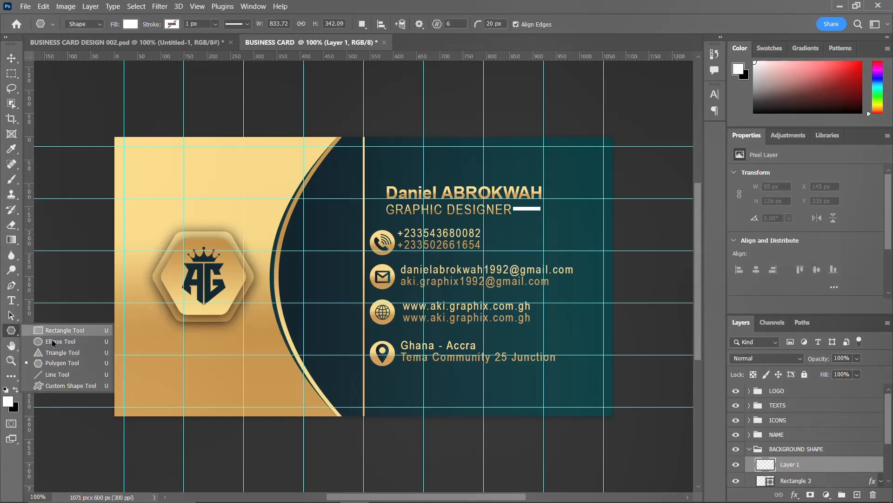
{"action": "left_click", "coordinate": [64, 346]}
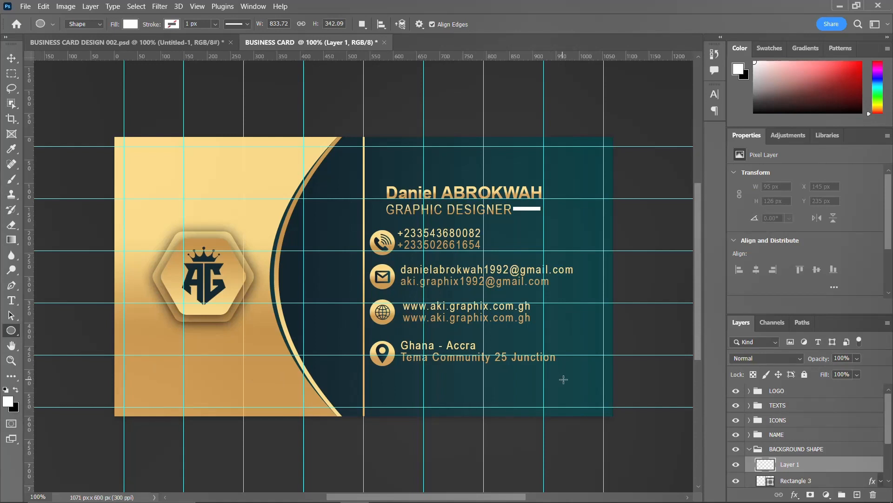
{"action": "left_click_drag", "start_coordinate": [563, 379], "coordinate": [620, 423]}
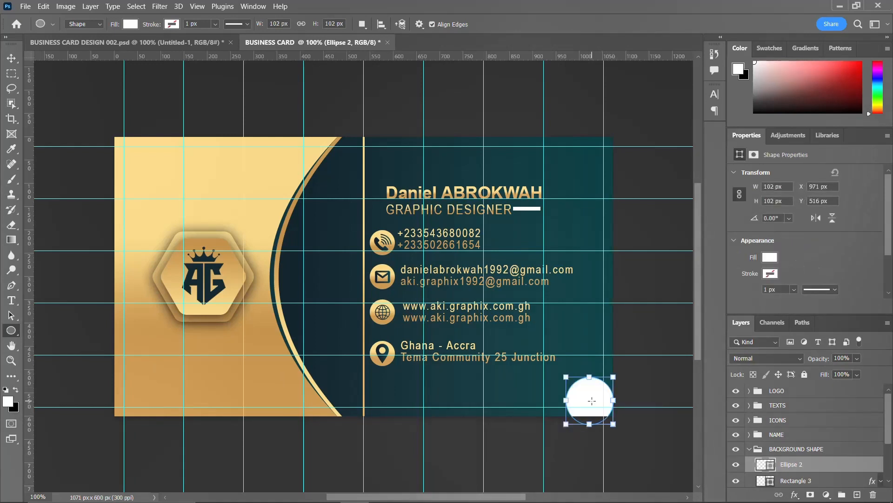
{"action": "key", "text": "v"}
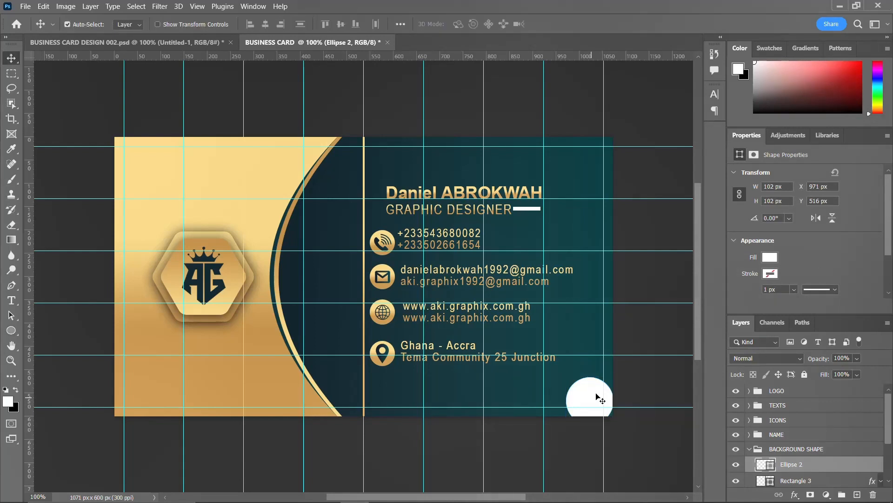
{"action": "left_click_drag", "start_coordinate": [592, 400], "coordinate": [607, 152]}
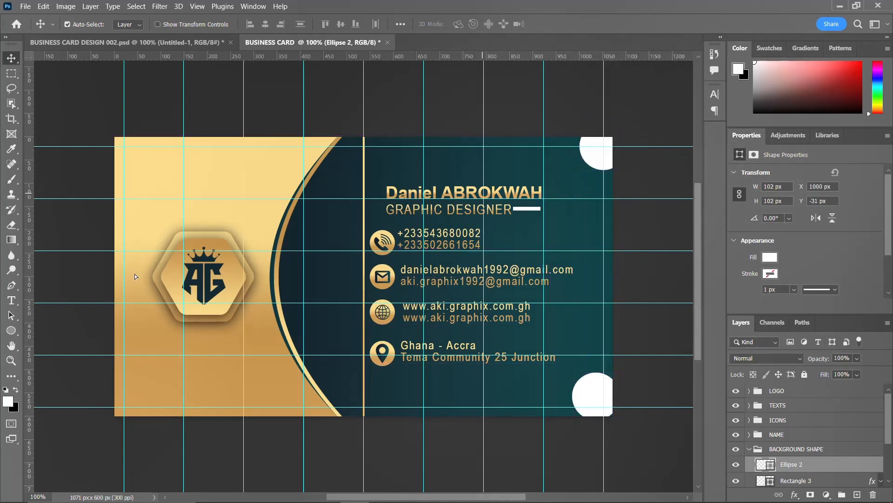
Add a vertical guide at 1000 px and align the lower white circle to it on the right edge.
{"action": "left_click_drag", "start_coordinate": [30, 291], "coordinate": [580, 269]}
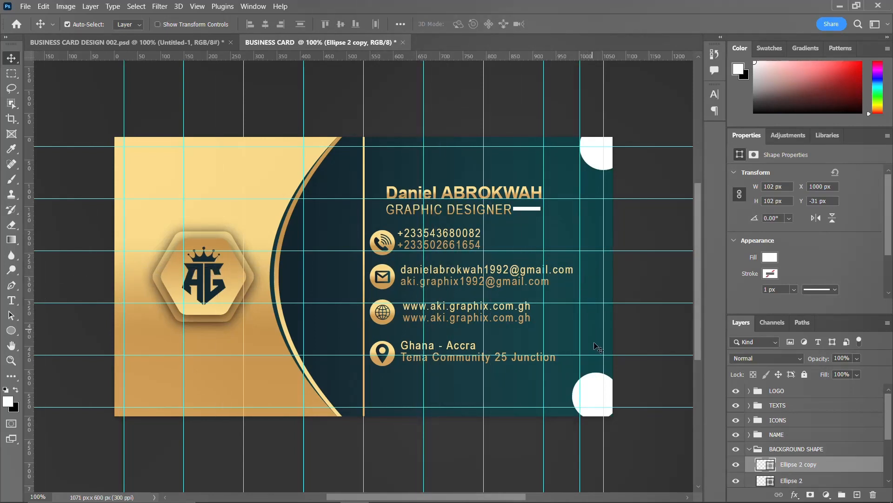
{"action": "left_click_drag", "start_coordinate": [600, 404], "coordinate": [602, 401]}
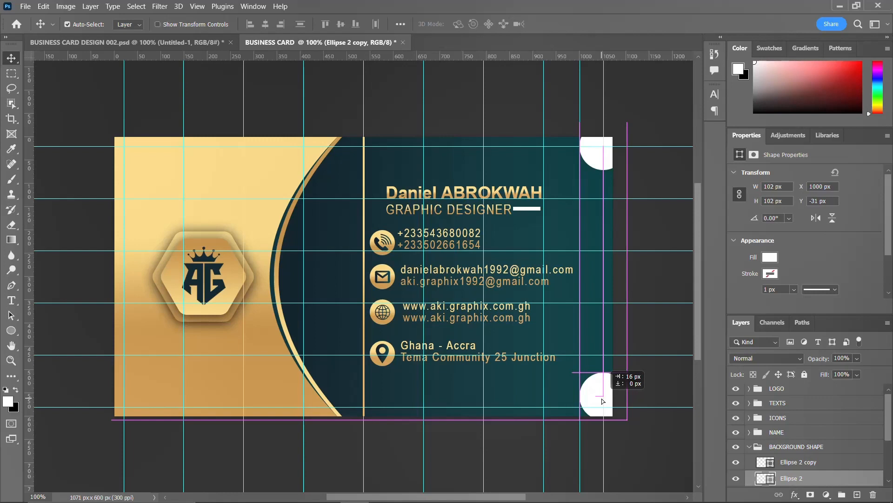
{"action": "left_click_drag", "start_coordinate": [602, 401], "coordinate": [602, 401]}
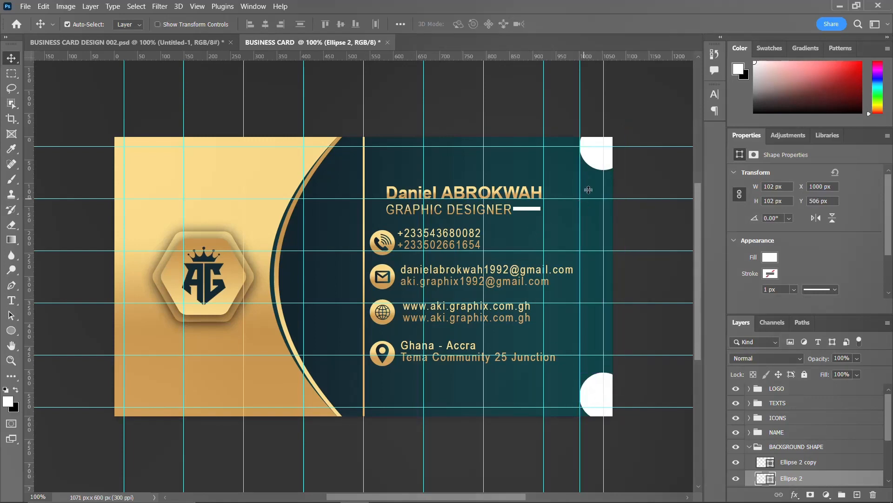
{"action": "left_click", "coordinate": [595, 162]}
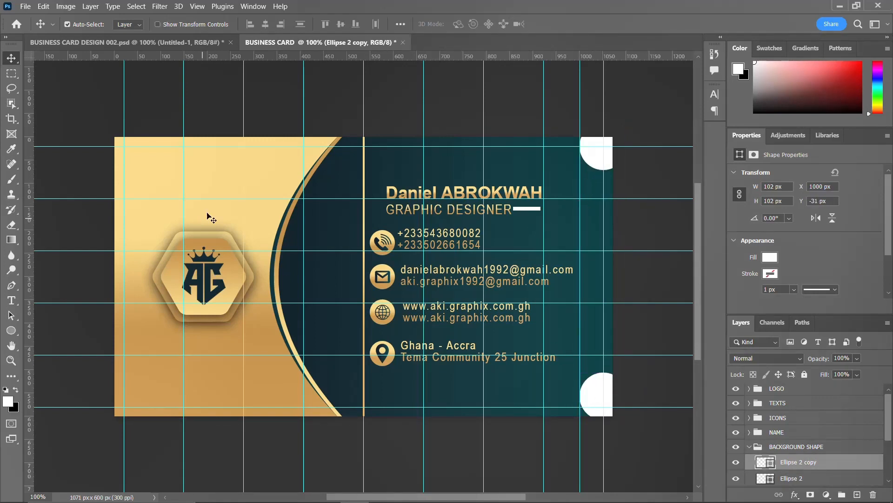
{"action": "left_click", "coordinate": [221, 215]}
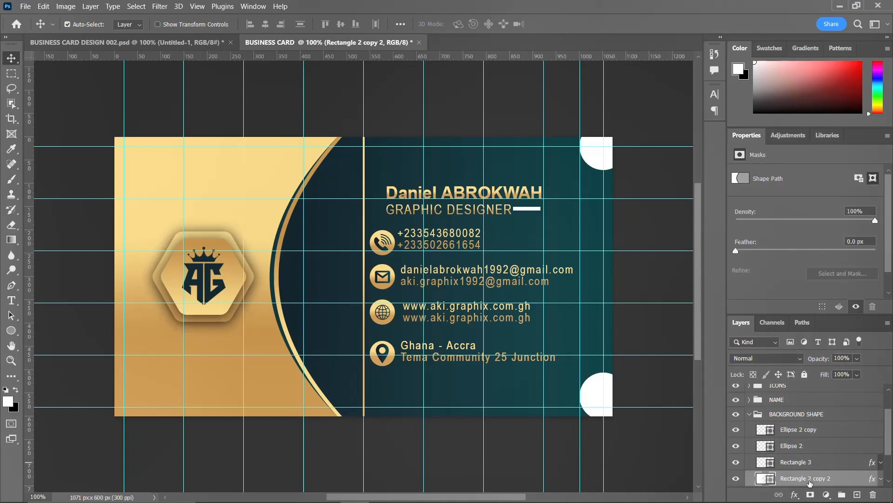
Copy Rectangle 2 copy 2's gold gradient layer style and paste it onto Ellipse 2 copy and Ellipse 2.
{"action": "right_click", "coordinate": [810, 478]}
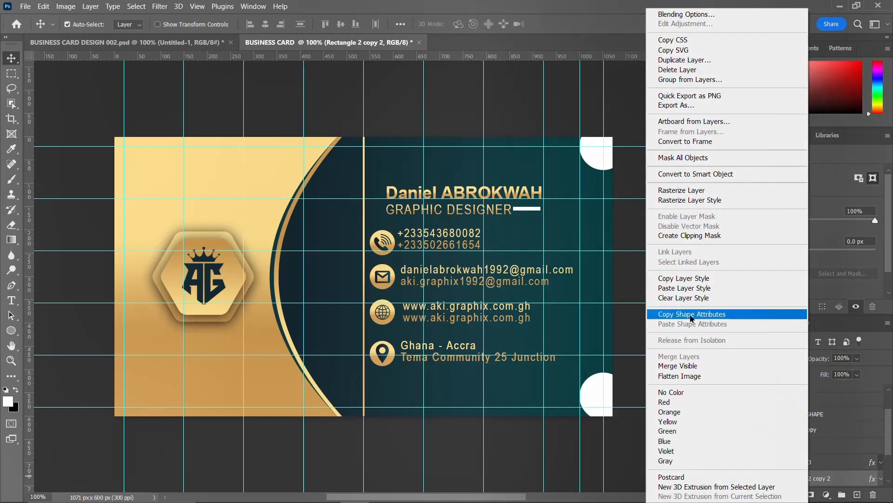
{"action": "left_click", "coordinate": [700, 282]}
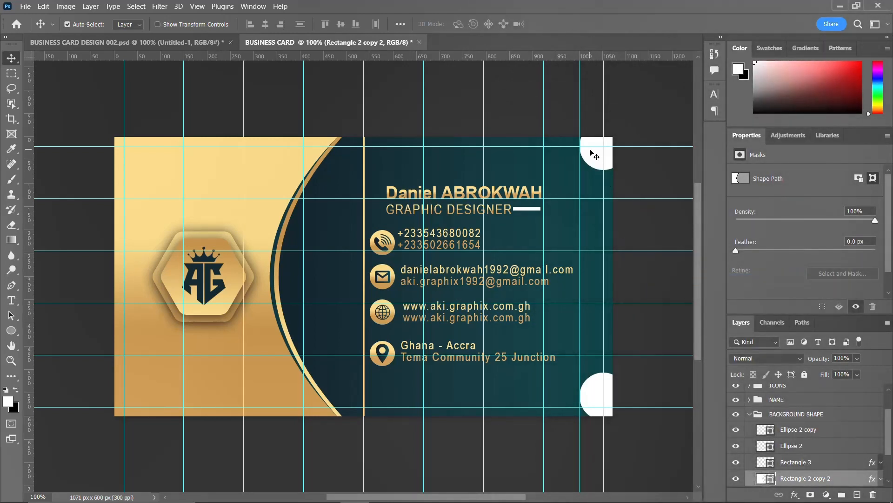
{"action": "left_click", "coordinate": [590, 150]}
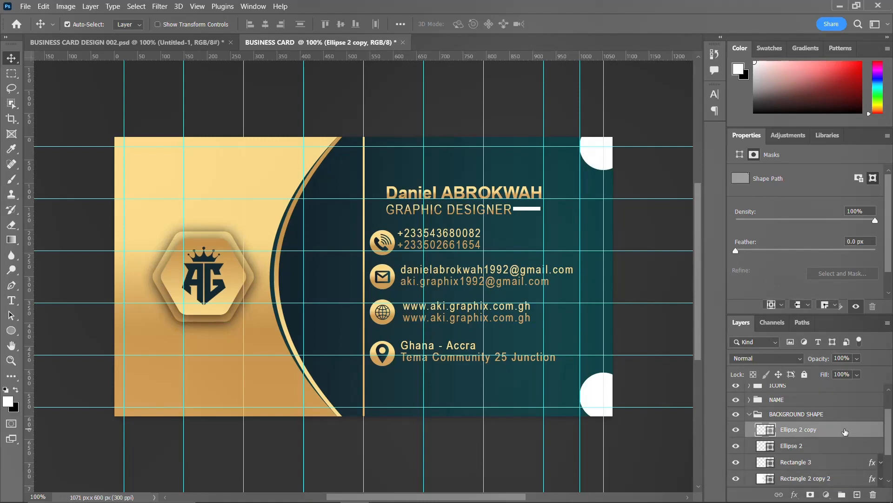
{"action": "right_click", "coordinate": [845, 432]}
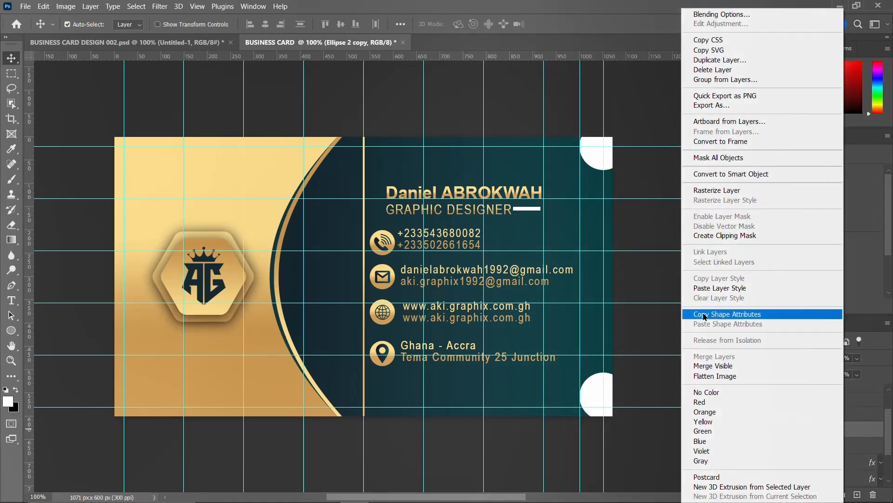
{"action": "left_click", "coordinate": [721, 288]}
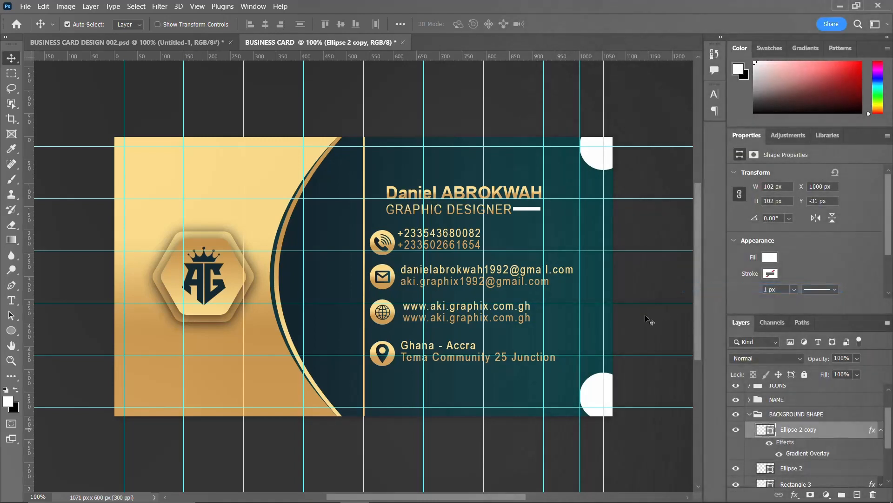
{"action": "left_click", "coordinate": [600, 399]}
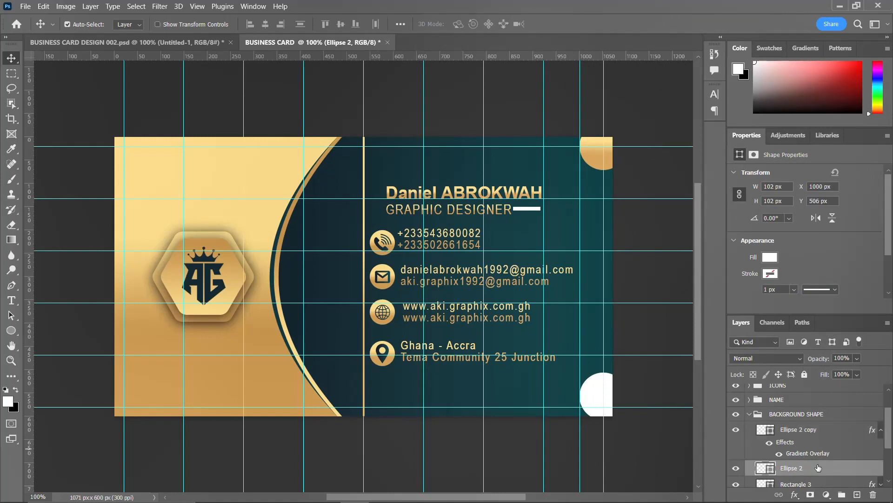
{"action": "right_click", "coordinate": [818, 468]}
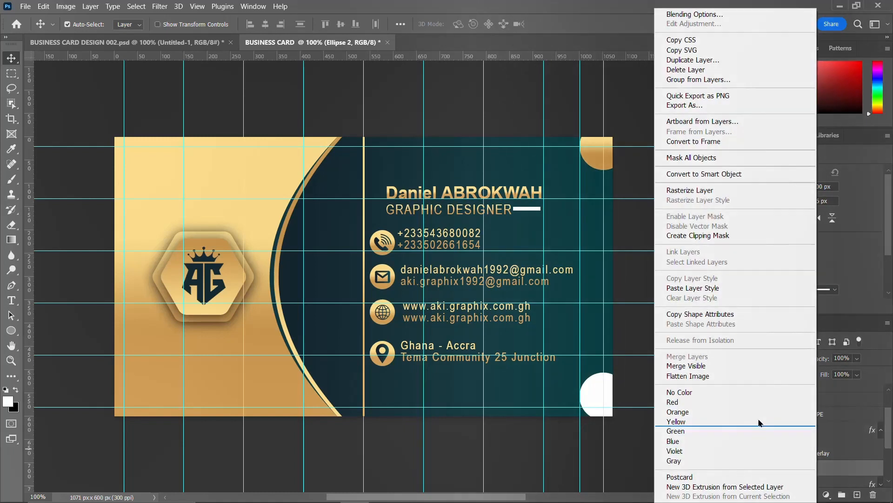
{"action": "left_click", "coordinate": [703, 288]}
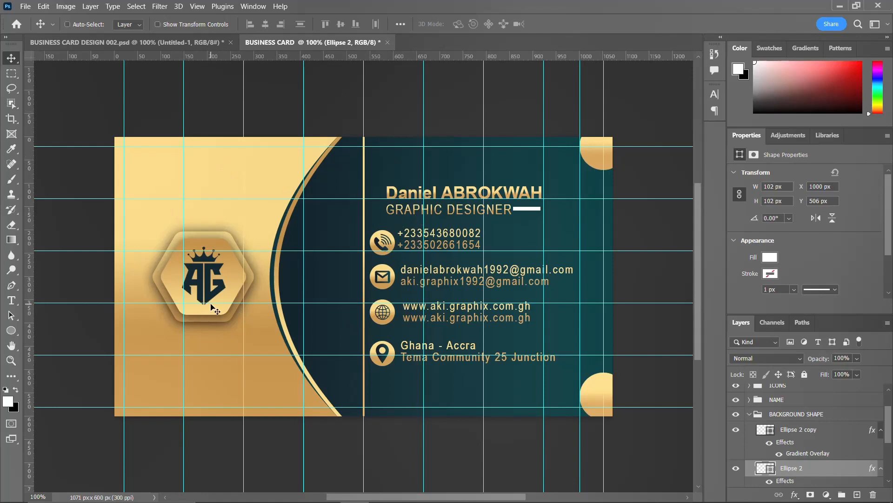
{"action": "key", "text": "ctrl+s"}
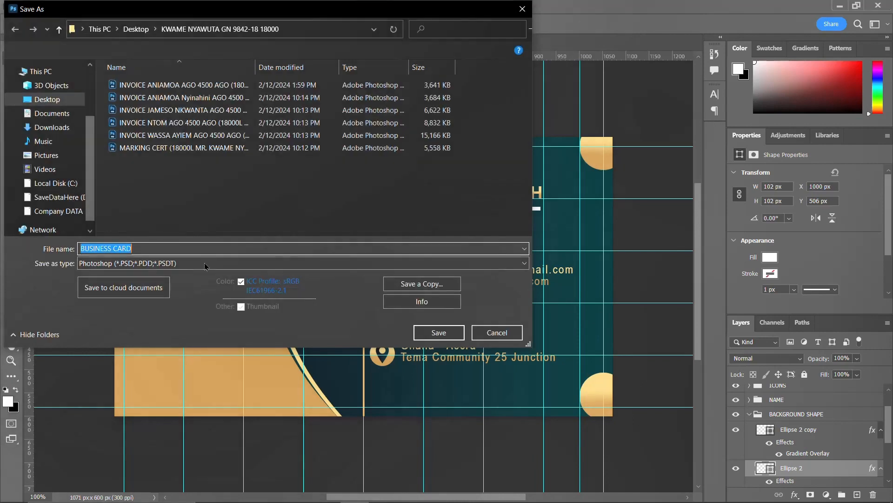
{"action": "left_click", "coordinate": [56, 90]}
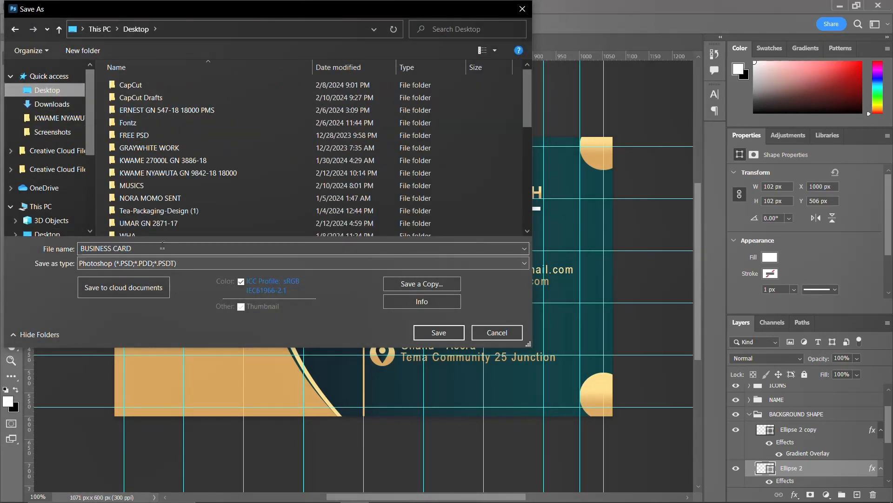
{"action": "left_click", "coordinate": [476, 331]}
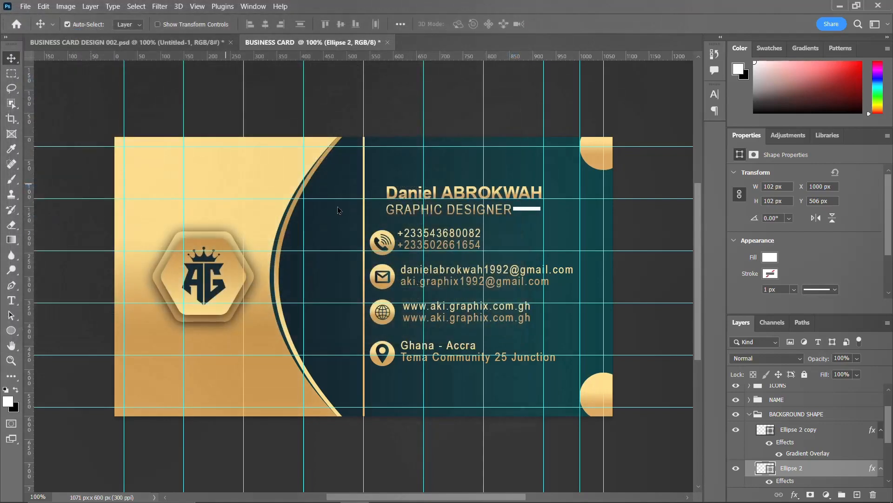